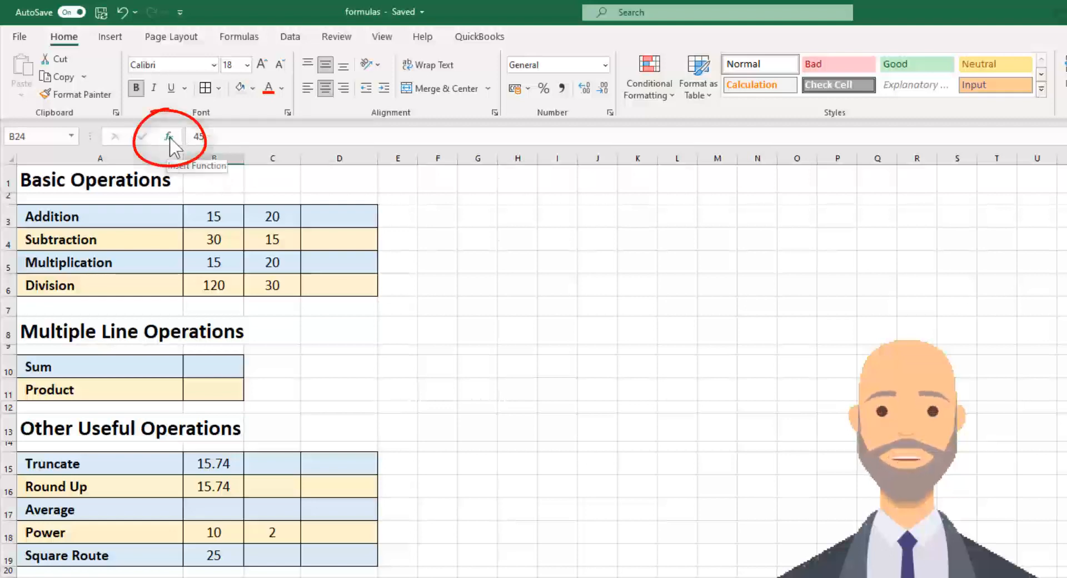
# - Open the Insert Function dialog and look through its list of function categories
pyautogui.click(169, 137)
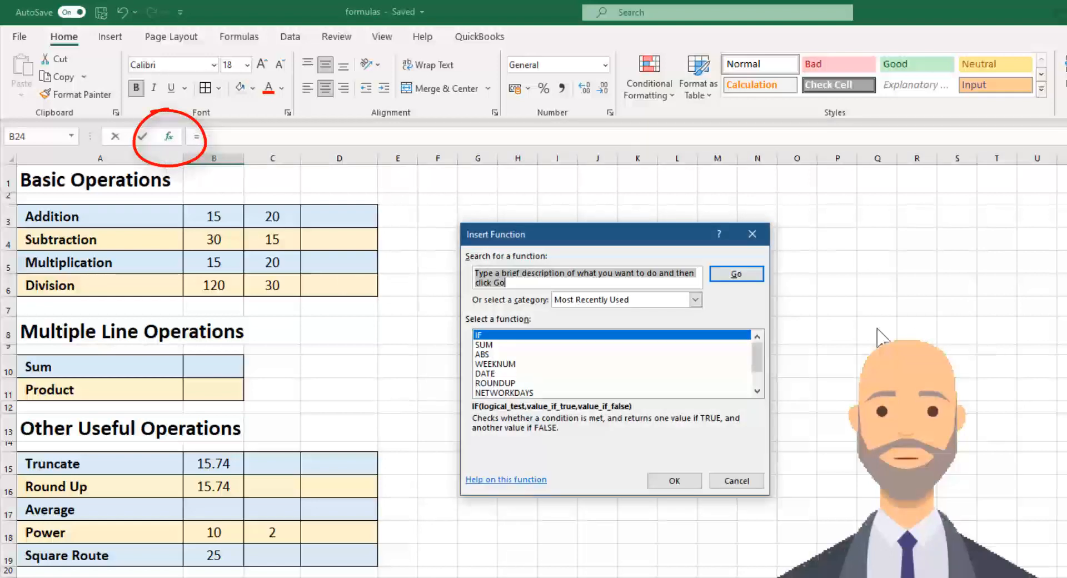
pyautogui.click(696, 299)
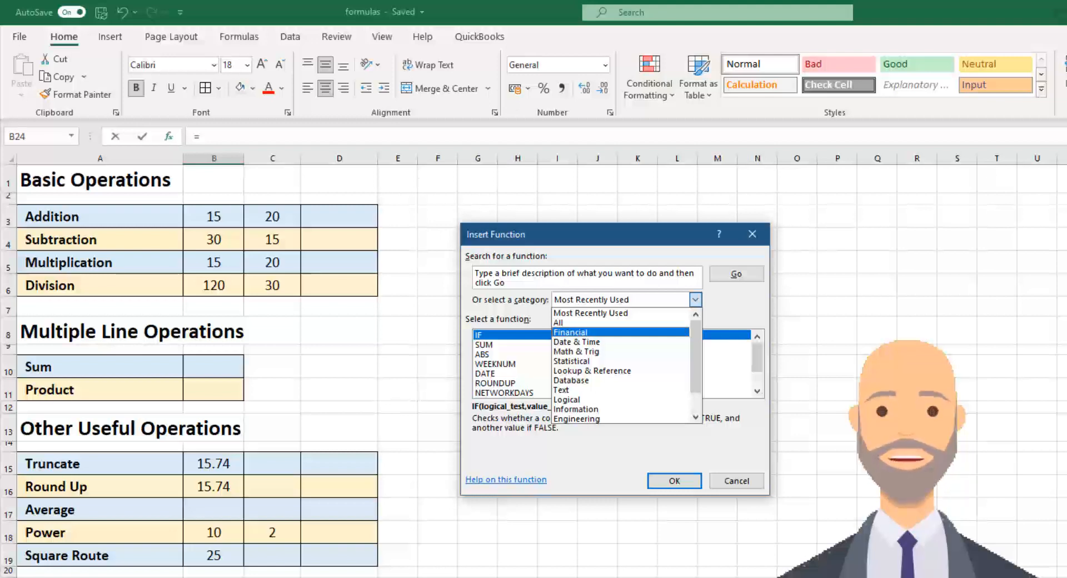
pyautogui.click(506, 283)
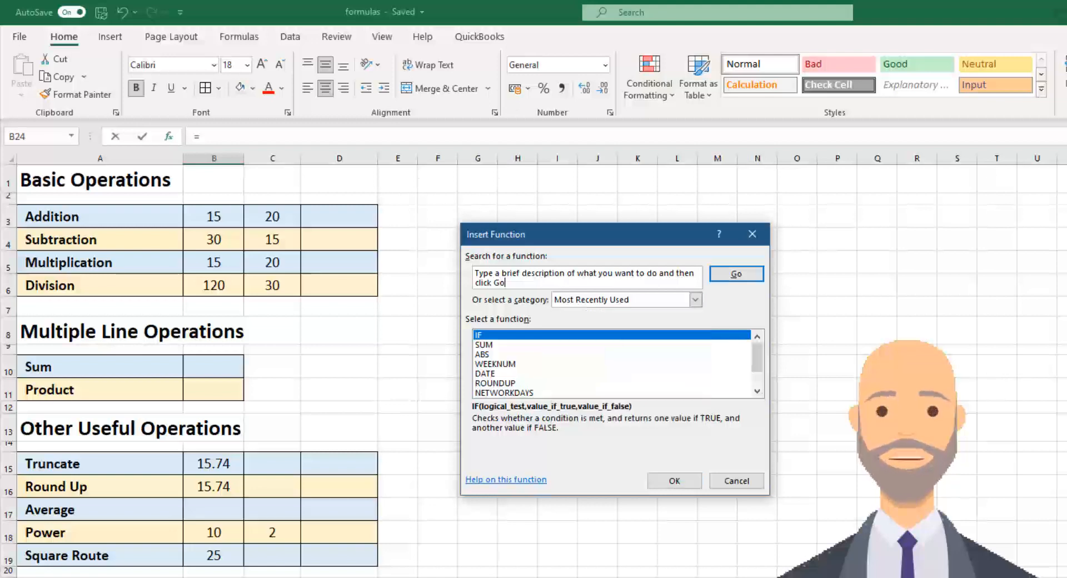
# - Search the available functions for "sum"
pyautogui.moveTo(545, 279); pyautogui.dragTo(433, 254)
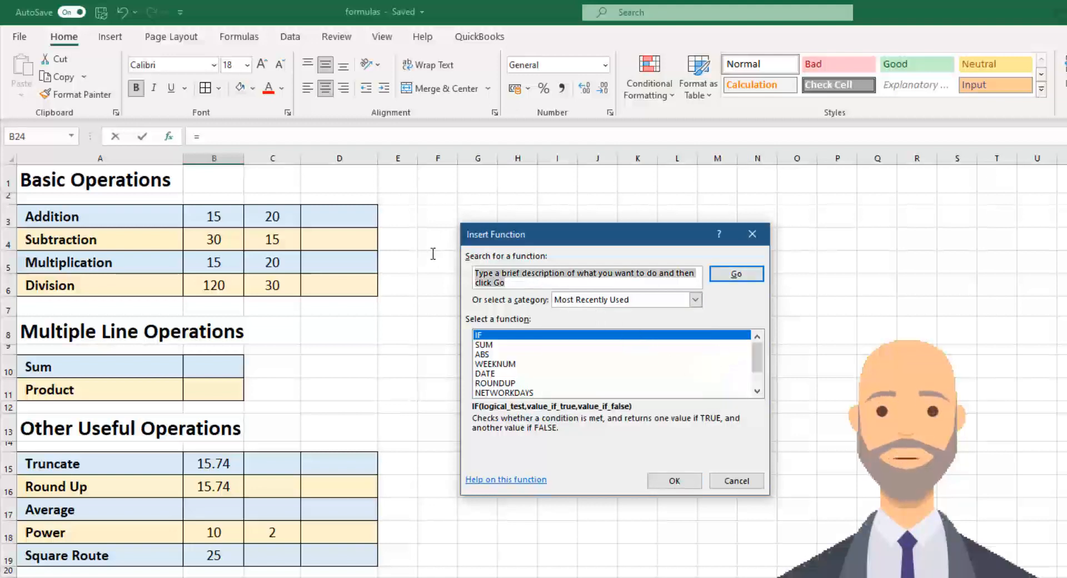
pyautogui.write('s')
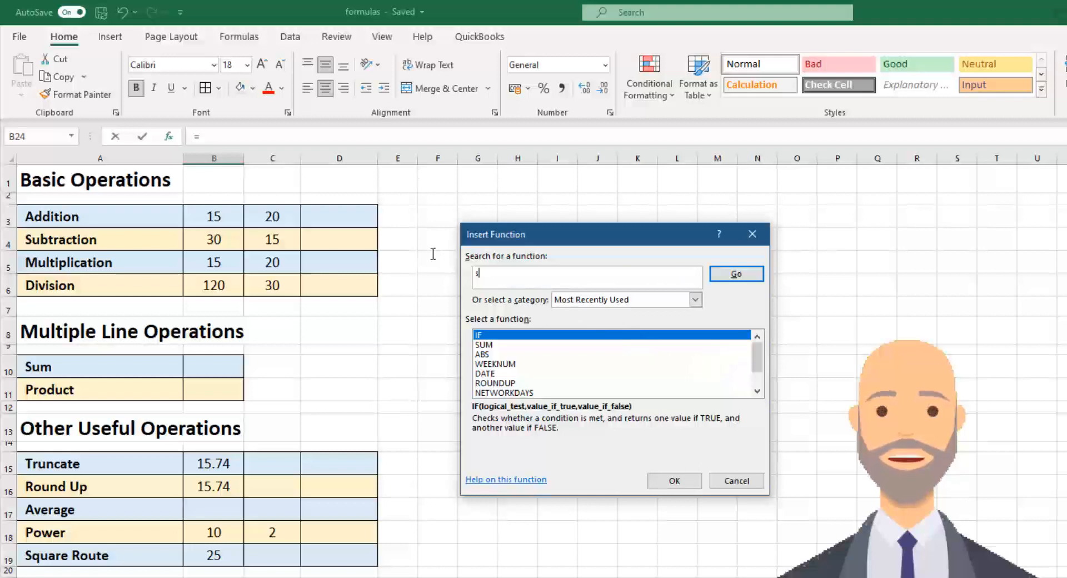
pyautogui.write('um')
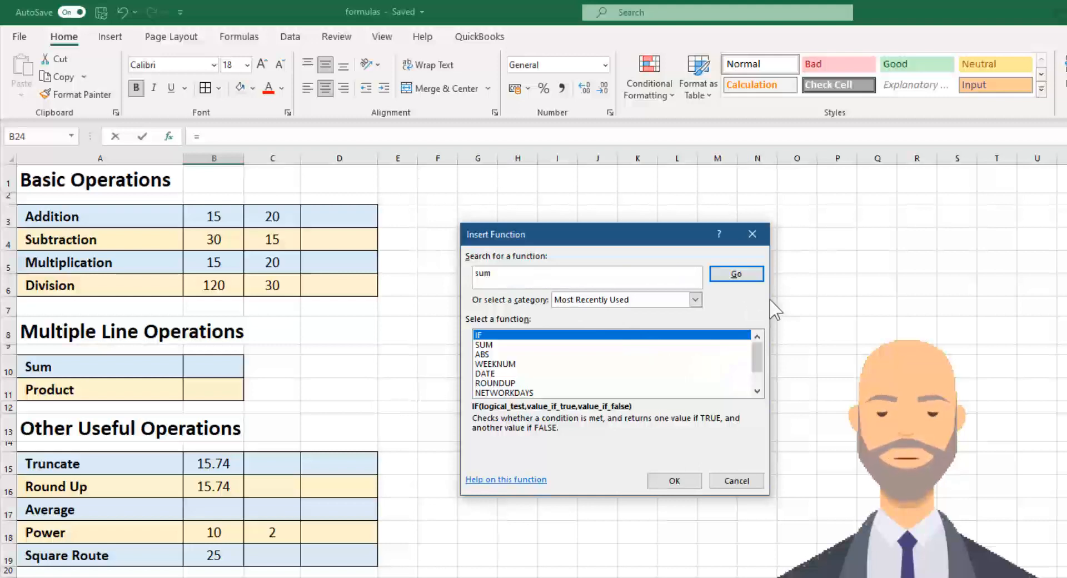
pyautogui.click(751, 278)
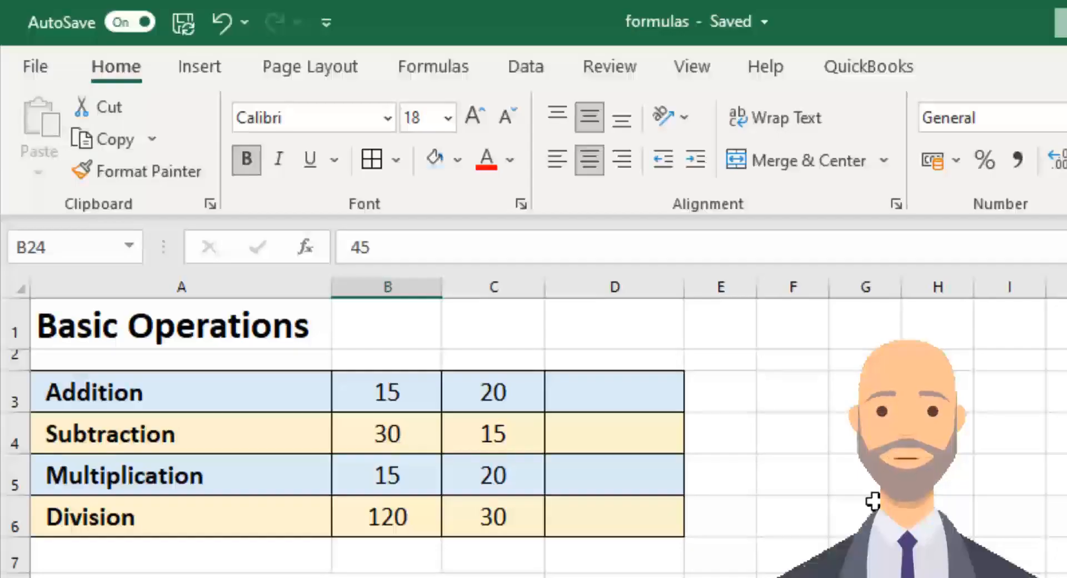
# - Enter the formula =b3+c3 in cell D3 to add the two Addition values
pyautogui.click(599, 396)
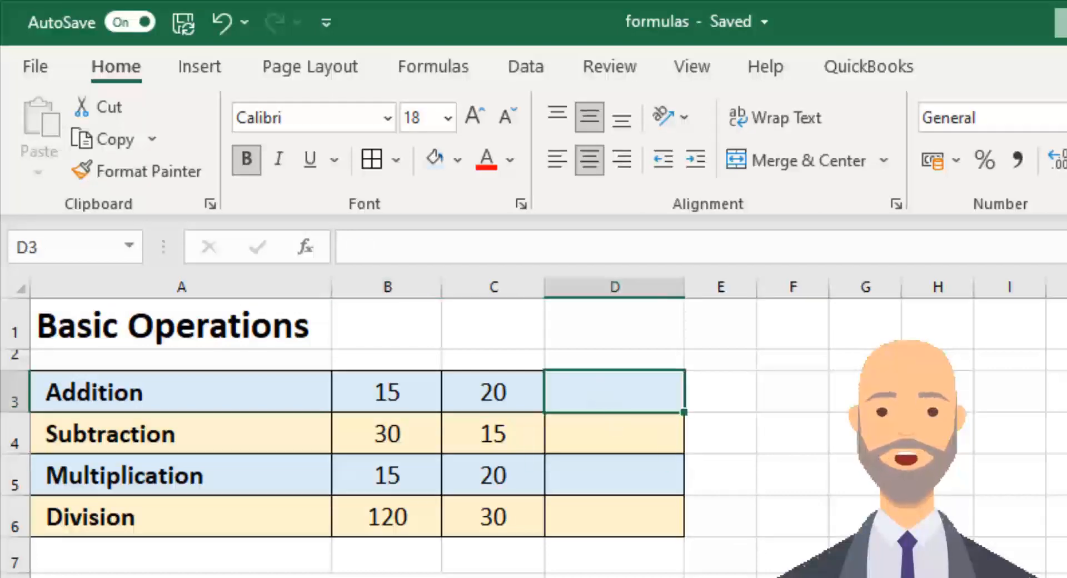
pyautogui.write('=')
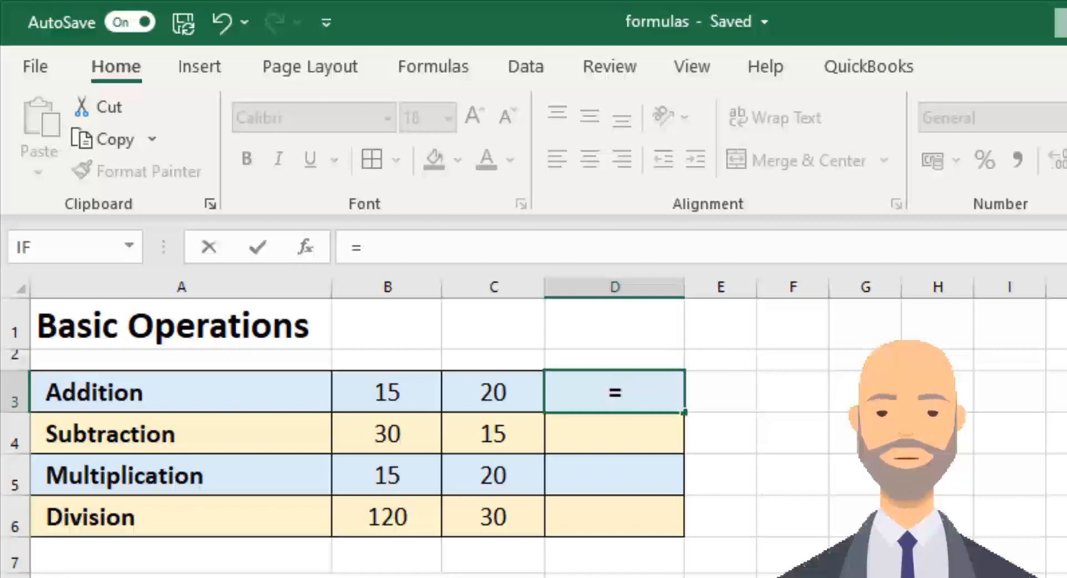
pyautogui.write('b3')
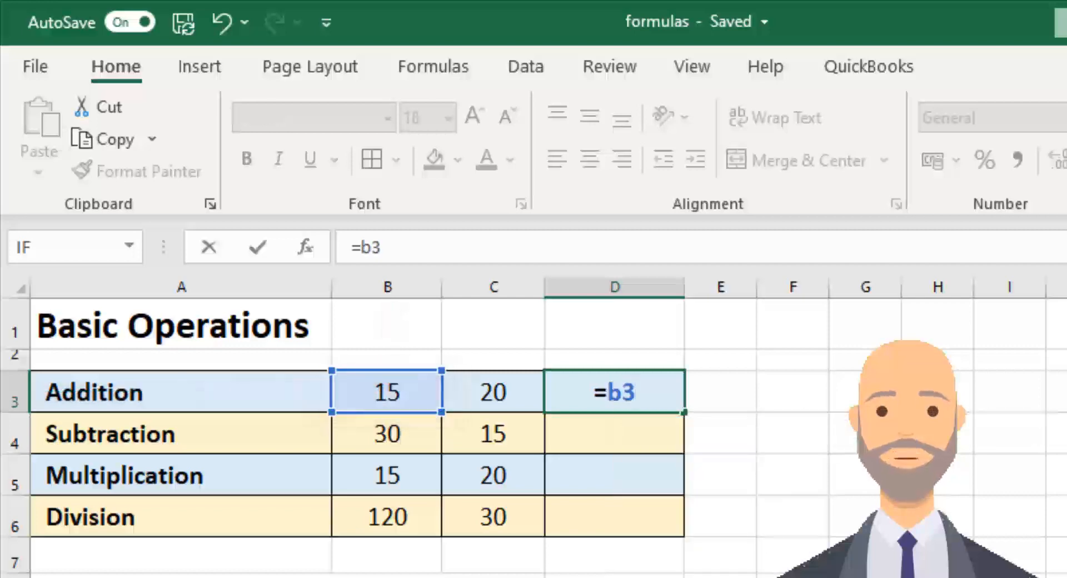
pyautogui.write('+')
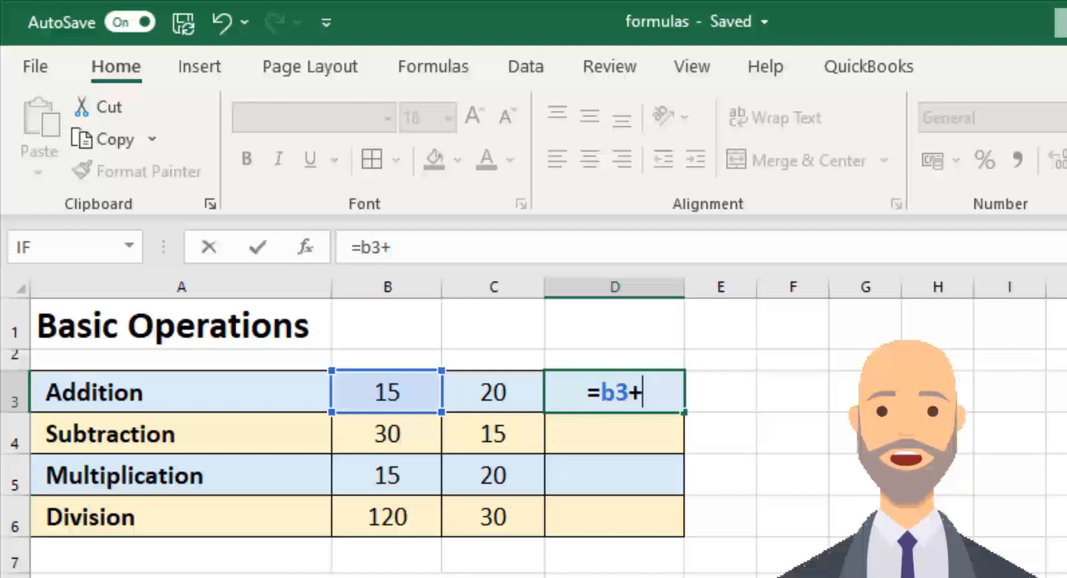
pyautogui.write('c3')
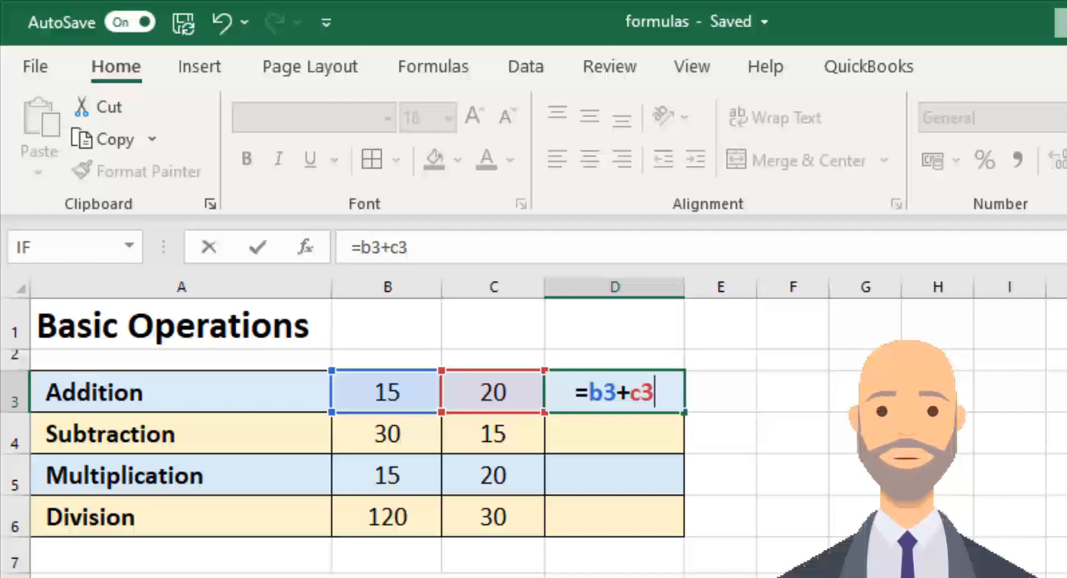
pyautogui.press('Return')
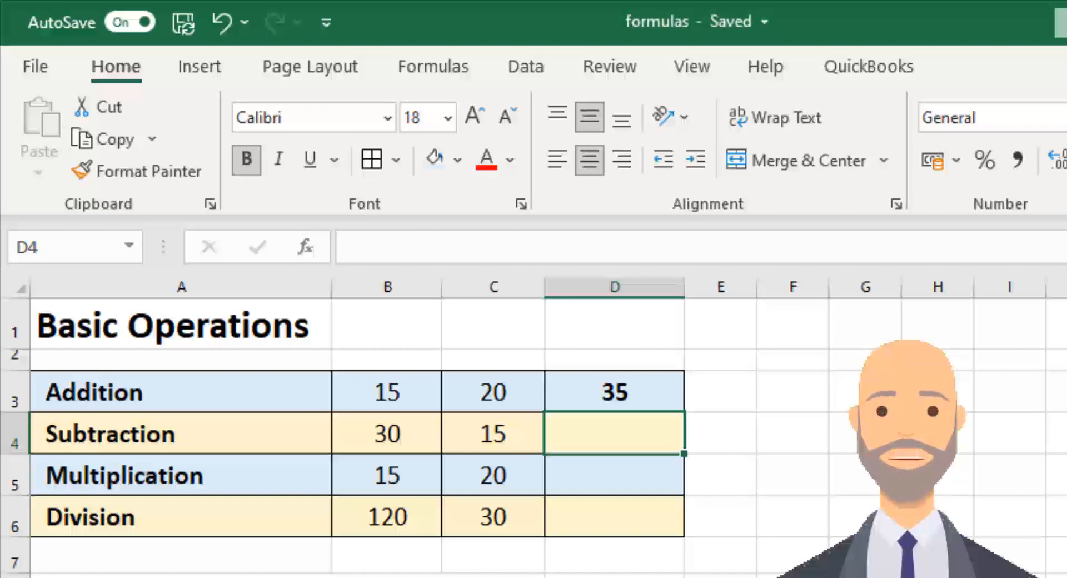
# - Change the first Addition value in cell B3 to 30
pyautogui.click(401, 388)
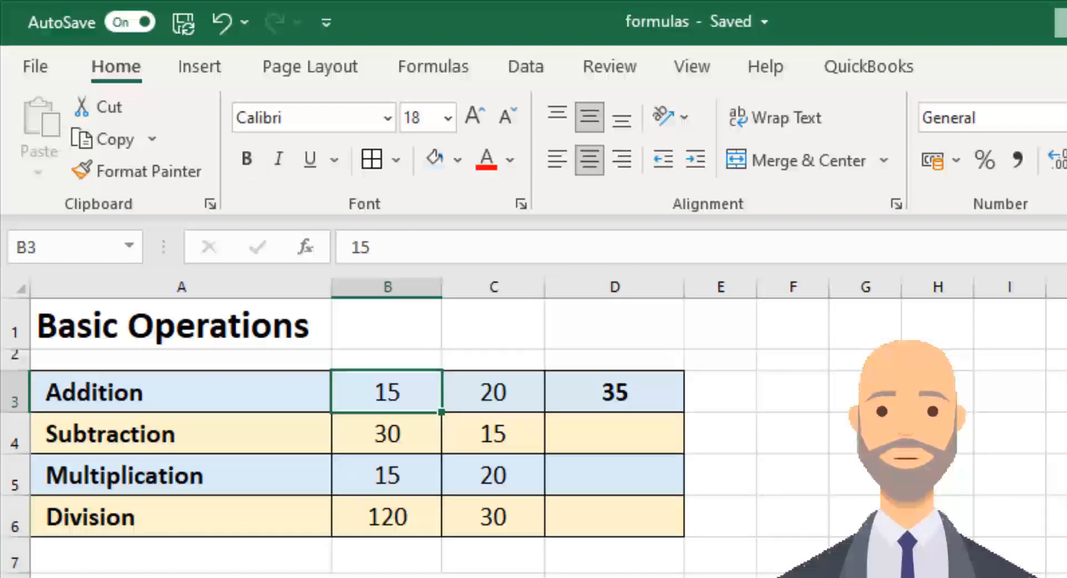
pyautogui.write('30')
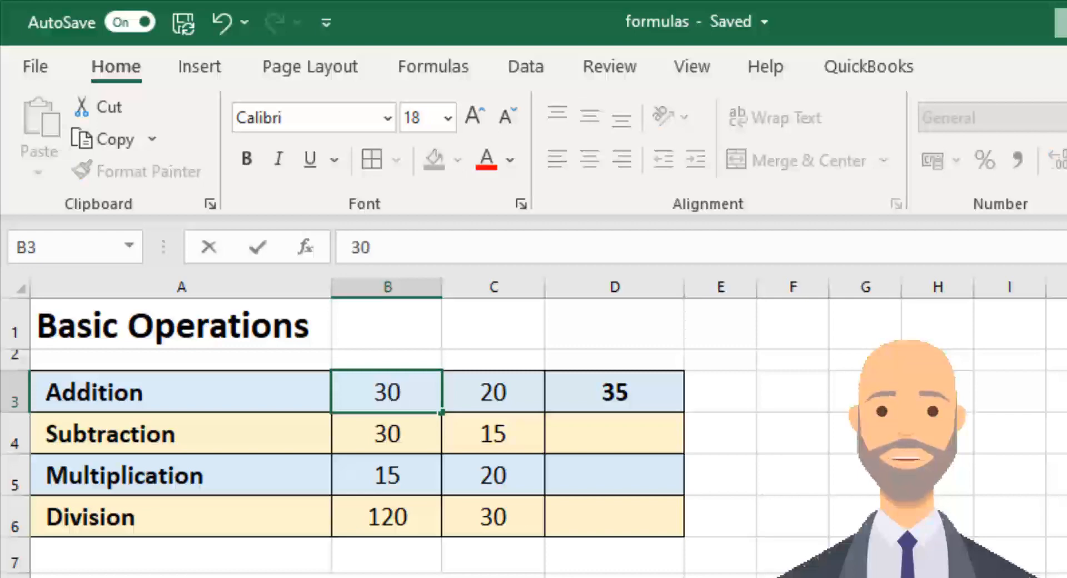
pyautogui.press('Return')
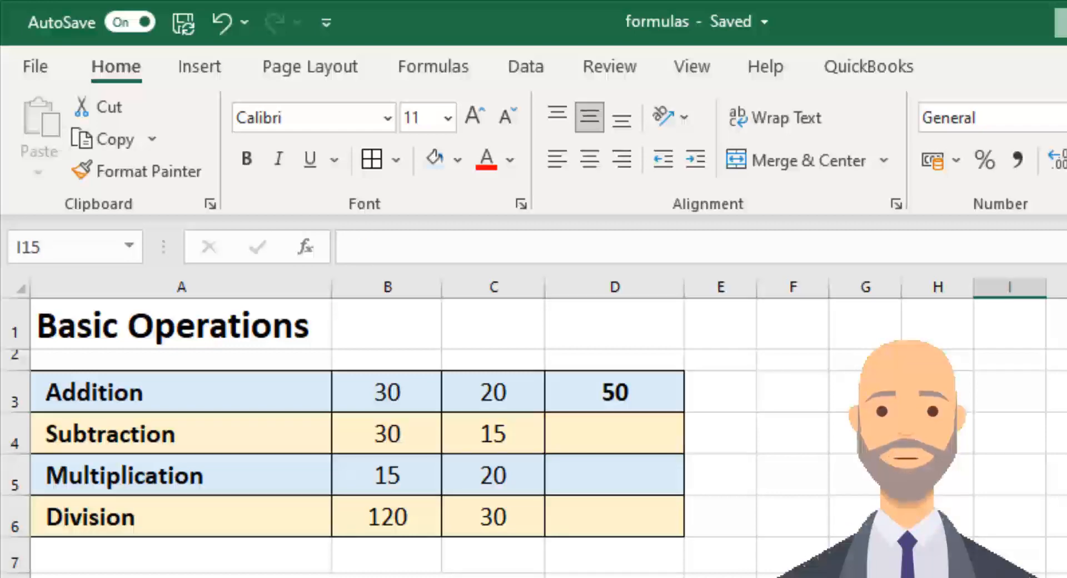
# - Enter the formula =B4-C4 in cell D4 to subtract the second Subtraction value from the first
pyautogui.click(650, 432)
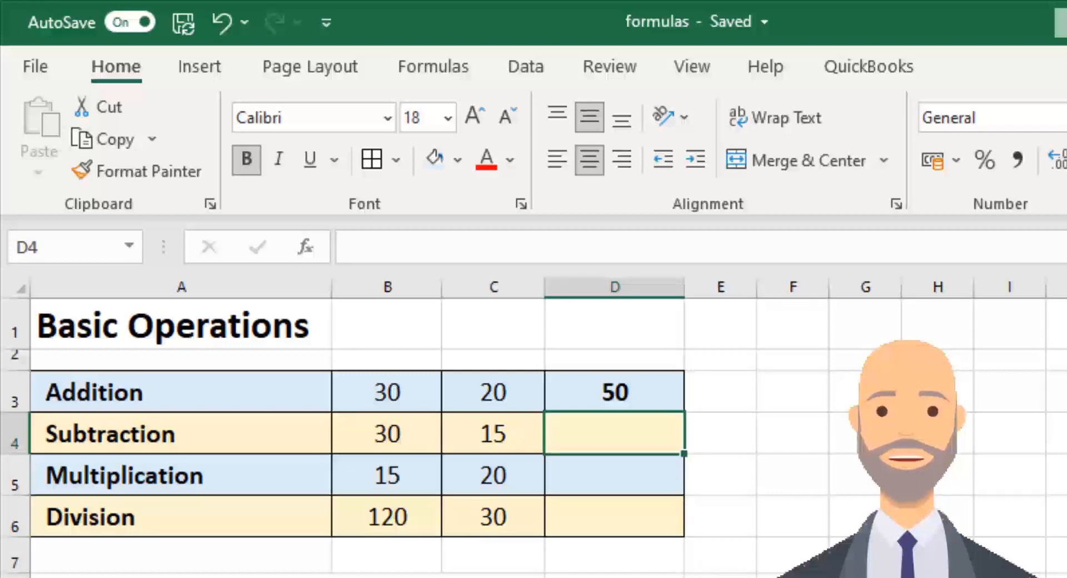
pyautogui.write('=')
pyautogui.click(407, 436)
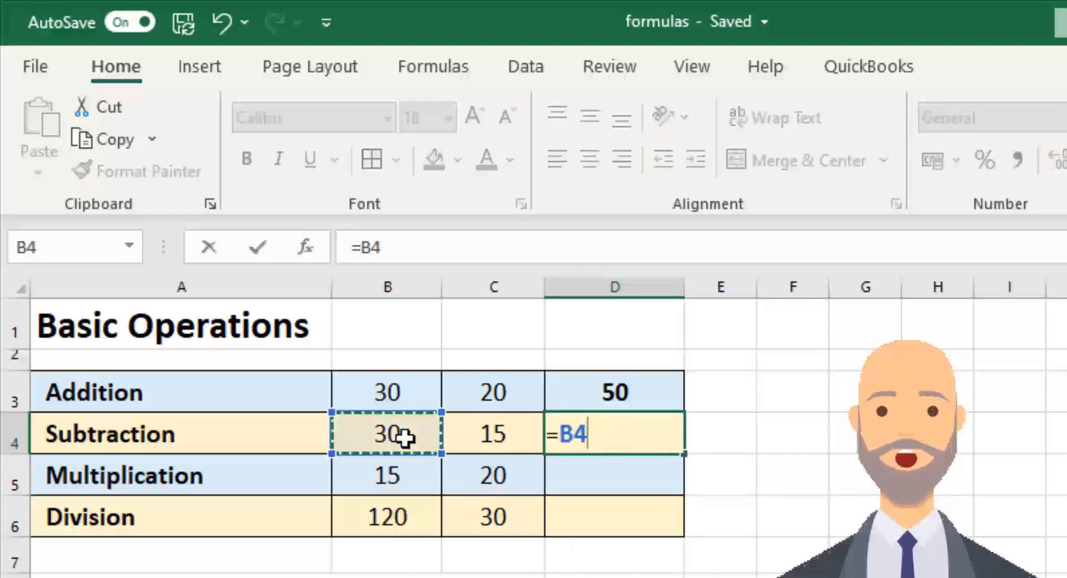
pyautogui.write('-')
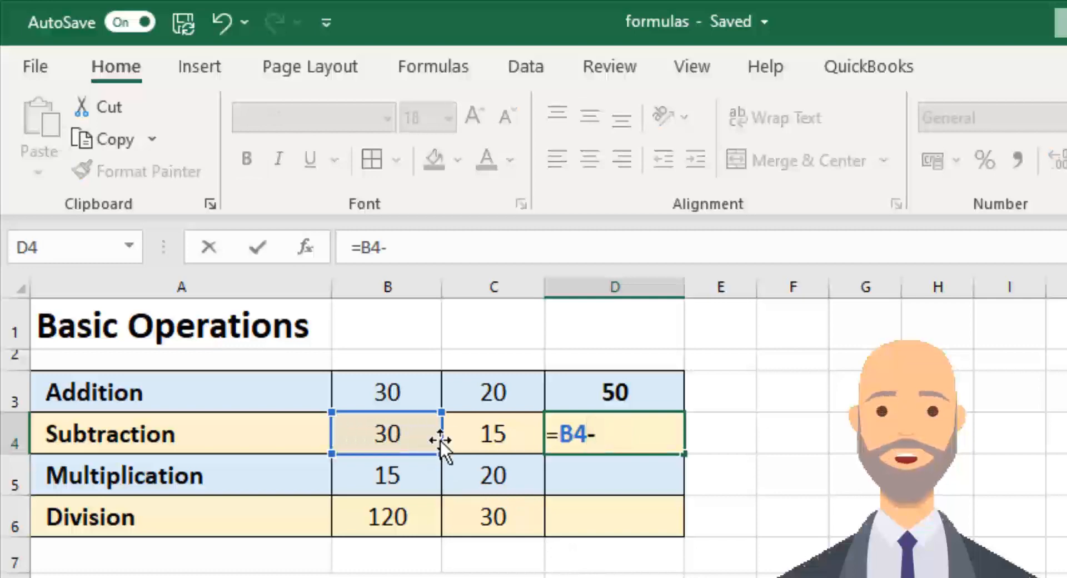
pyautogui.click(469, 432)
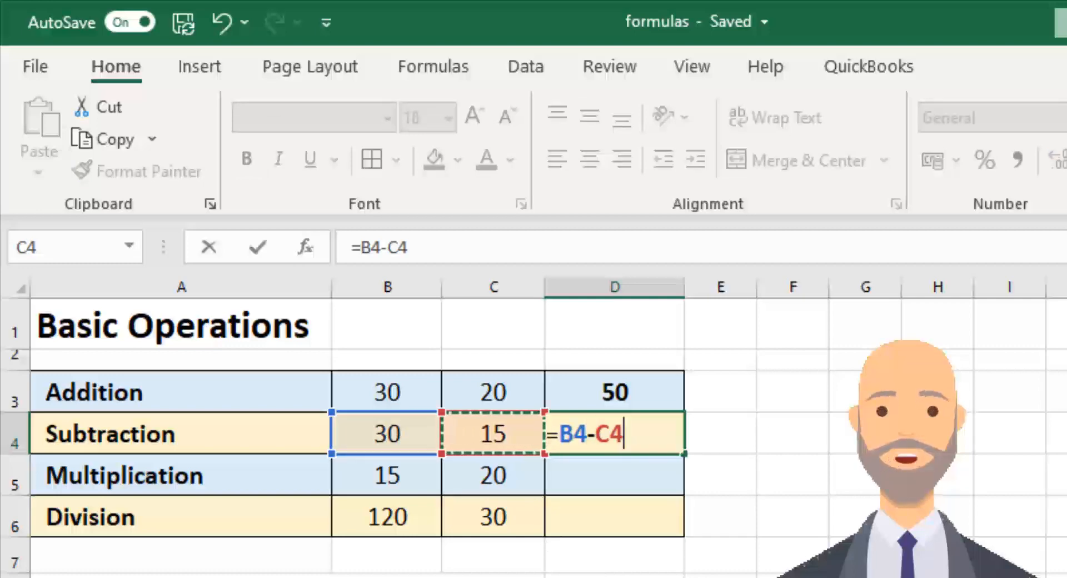
pyautogui.press('Return')
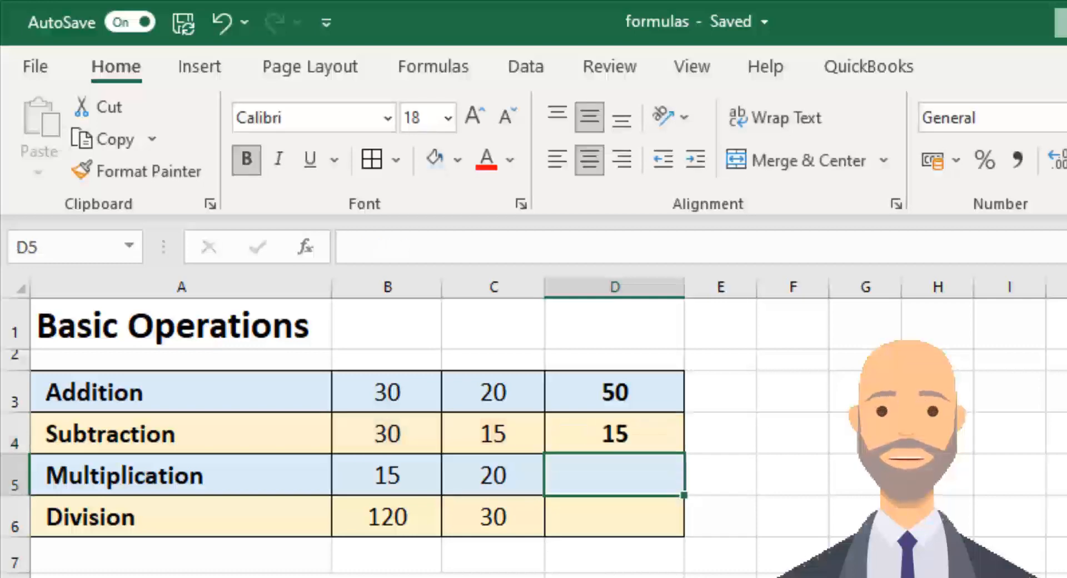
# - Enter the formula =B5*C5 in cell D5 to multiply the two Multiplication values
pyautogui.write('=')
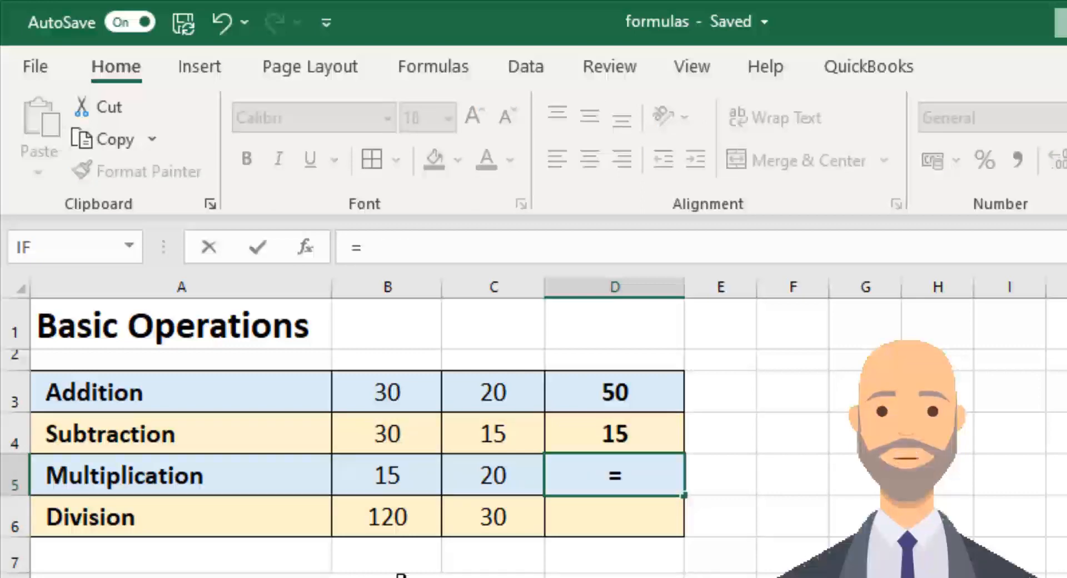
pyautogui.click(413, 474)
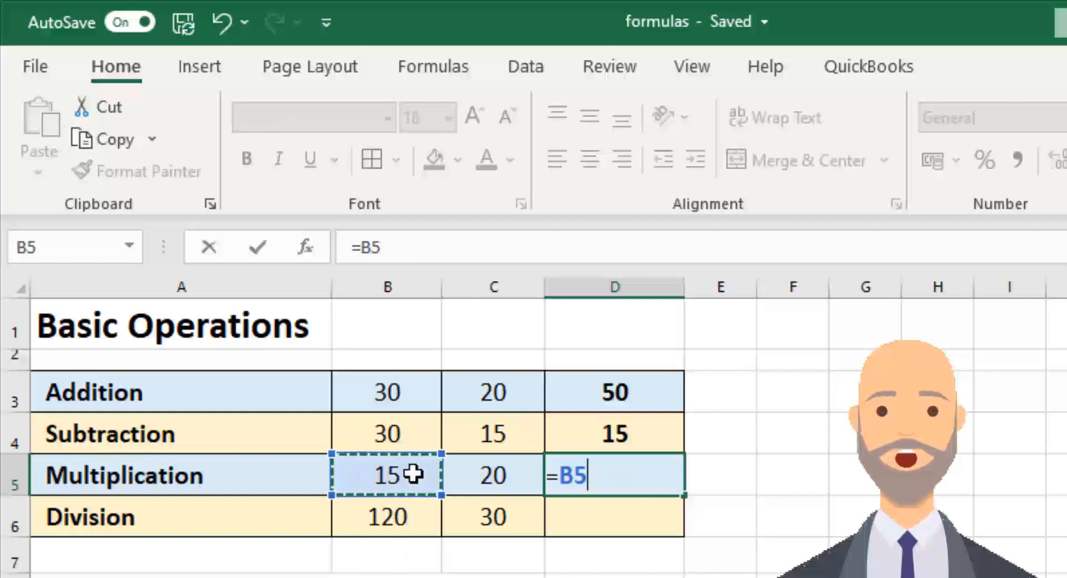
pyautogui.write('*')
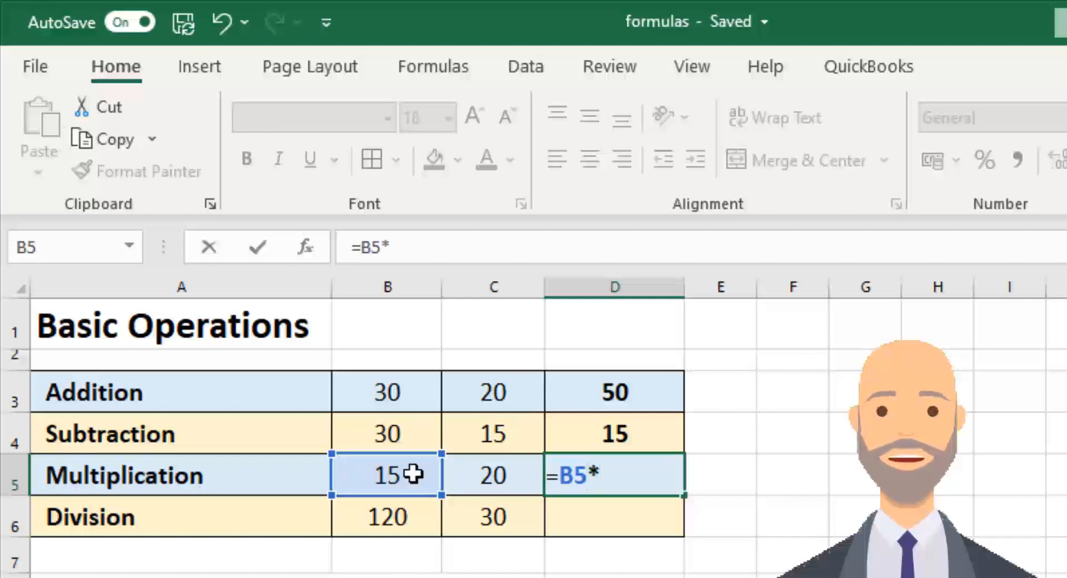
pyautogui.click(487, 479)
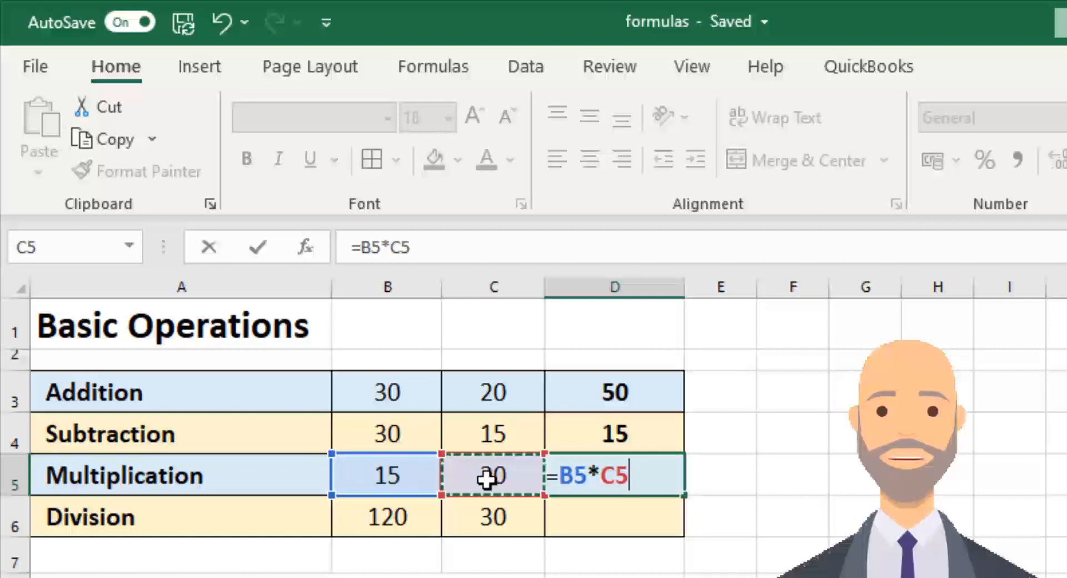
pyautogui.press('Return')
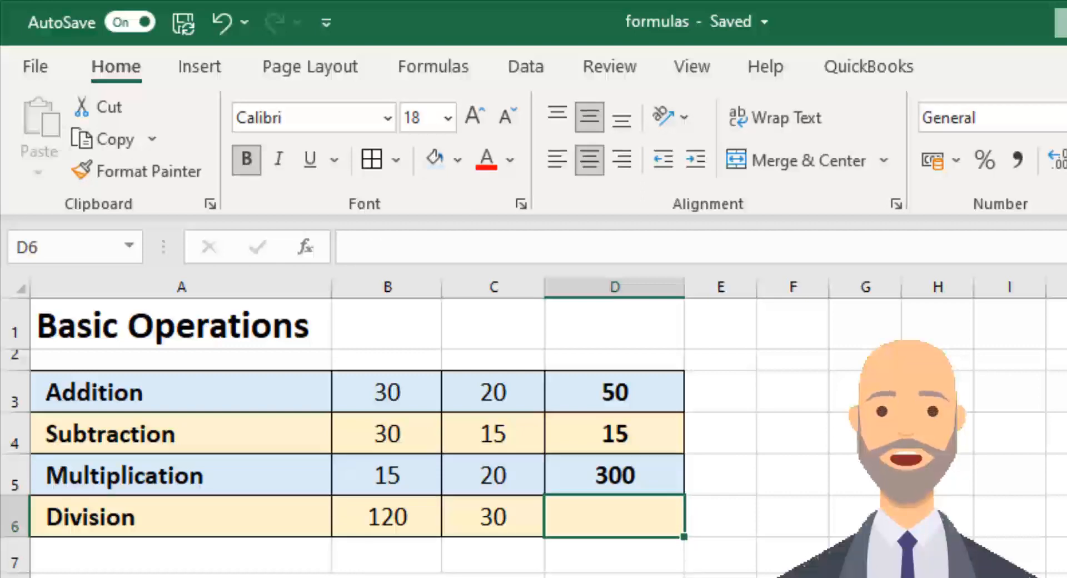
# - Enter the formula =B6/C6 in cell D6 to divide the first Division value by the second
pyautogui.write('=')
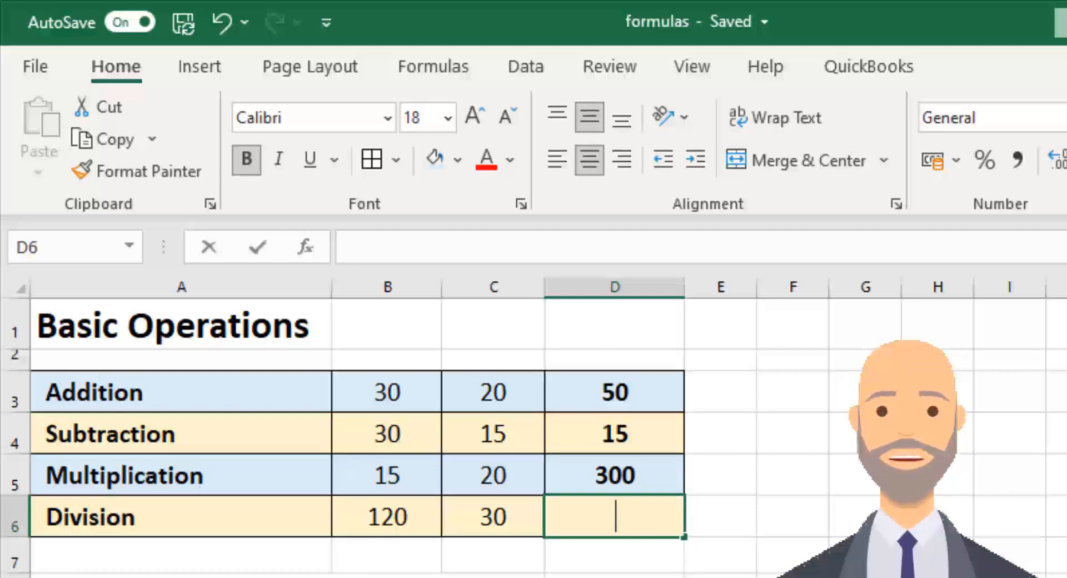
pyautogui.click(400, 516)
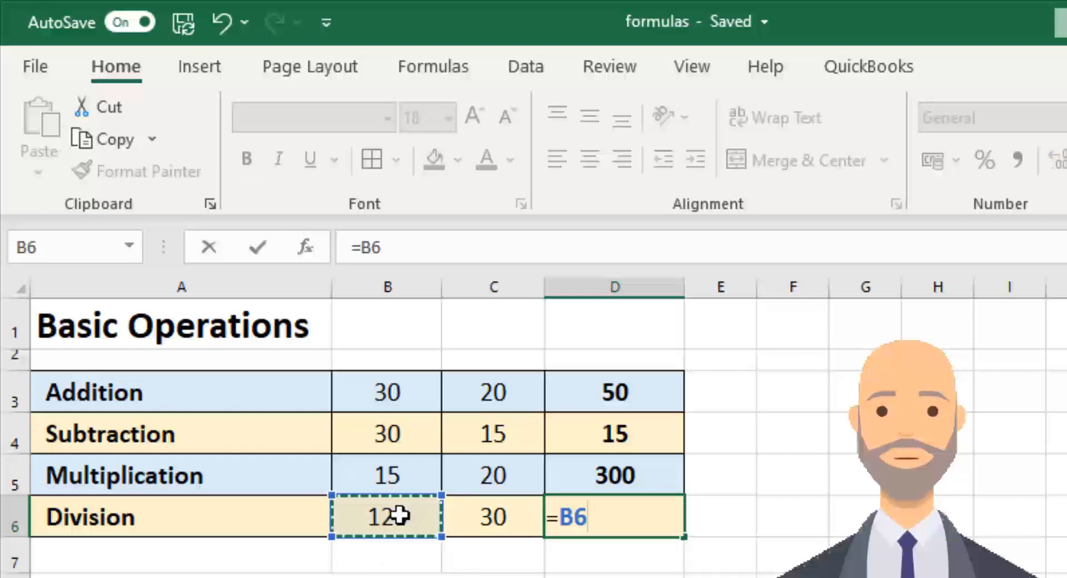
pyautogui.write('/')
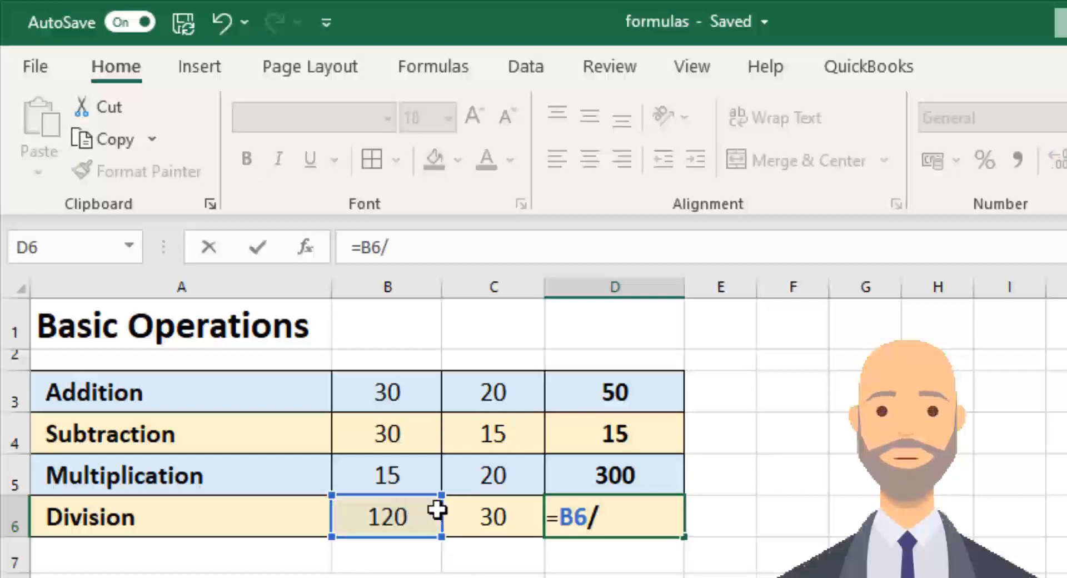
pyautogui.click(479, 513)
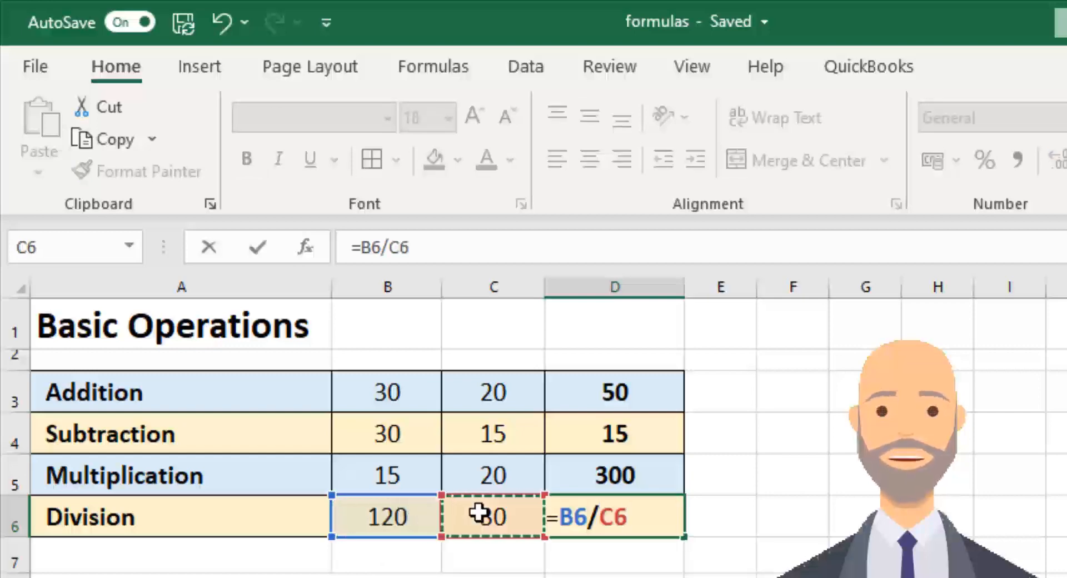
pyautogui.press('Return')
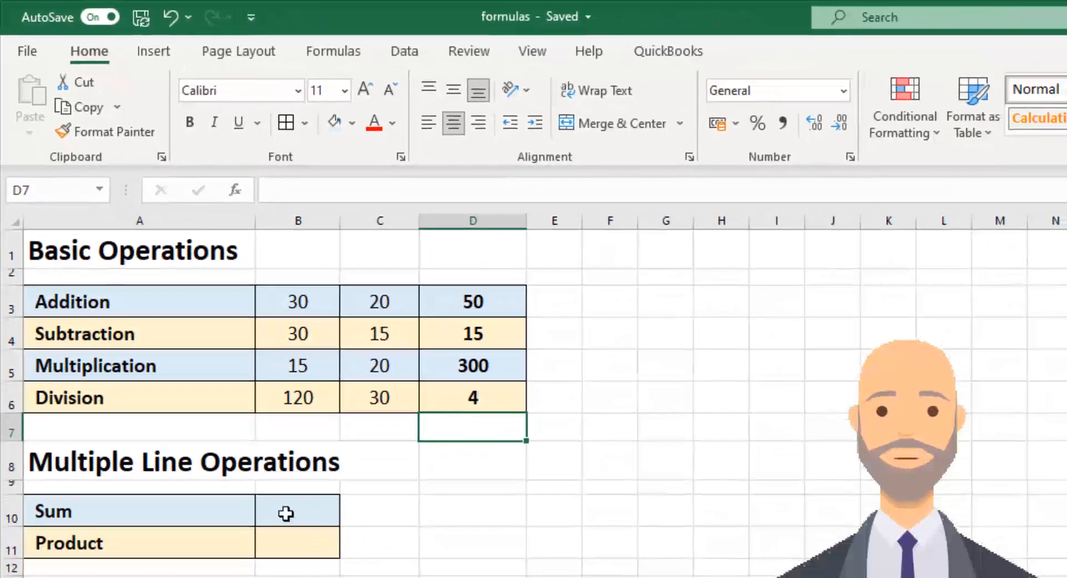
# - Enter the formula =SUM(B3:B6) in cell B10 to total the first values of the basic operations
pyautogui.click(286, 514)
pyautogui.write('=')
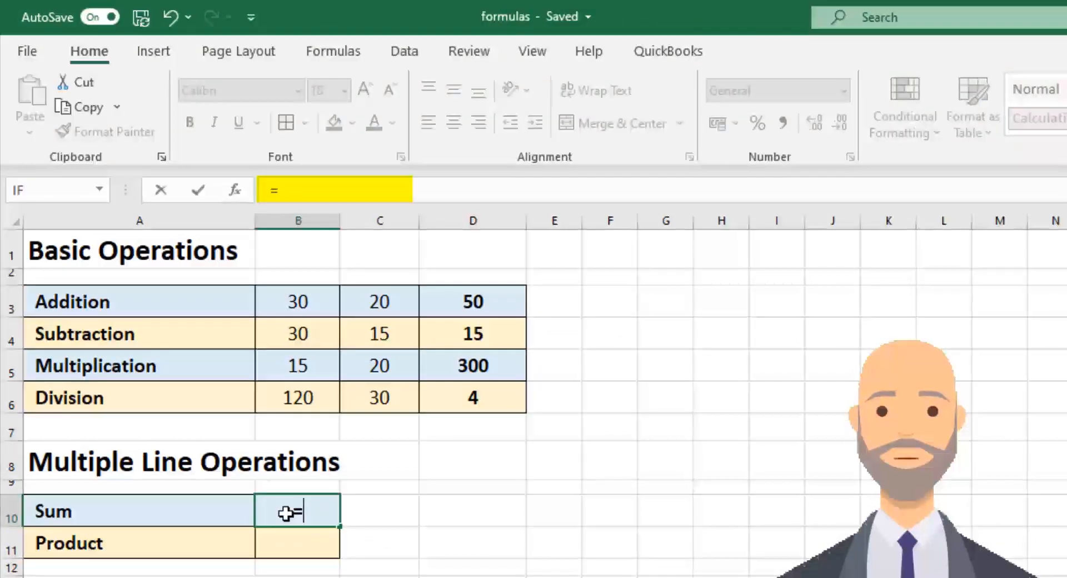
pyautogui.write('sum')
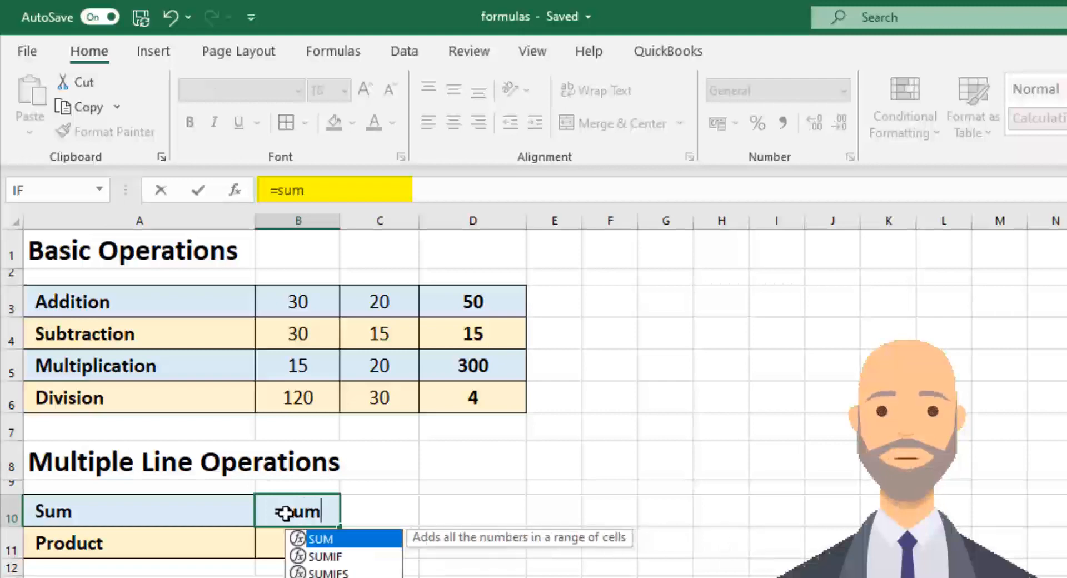
pyautogui.write('(')
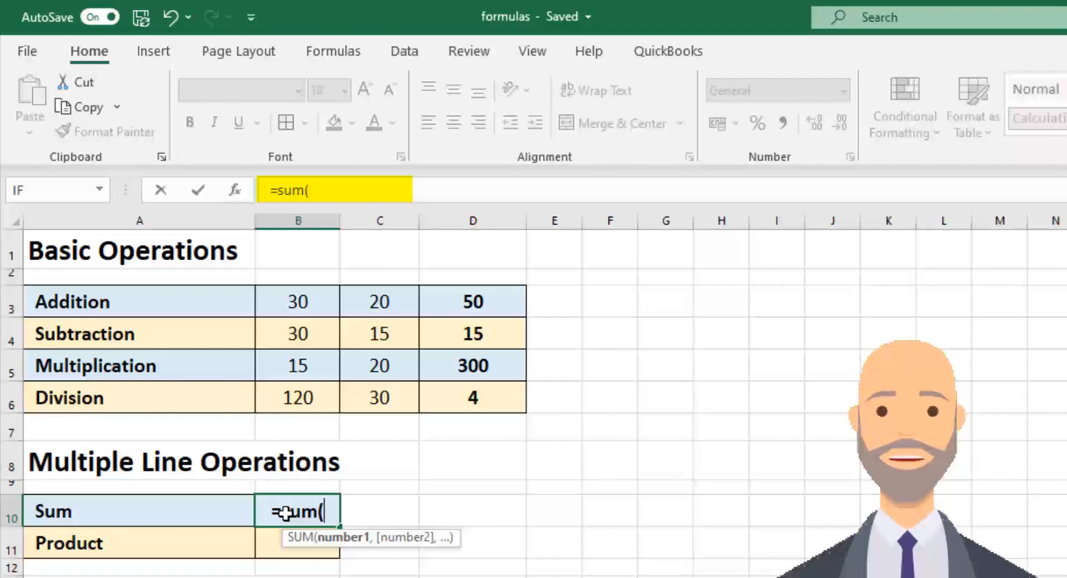
pyautogui.write('b3')
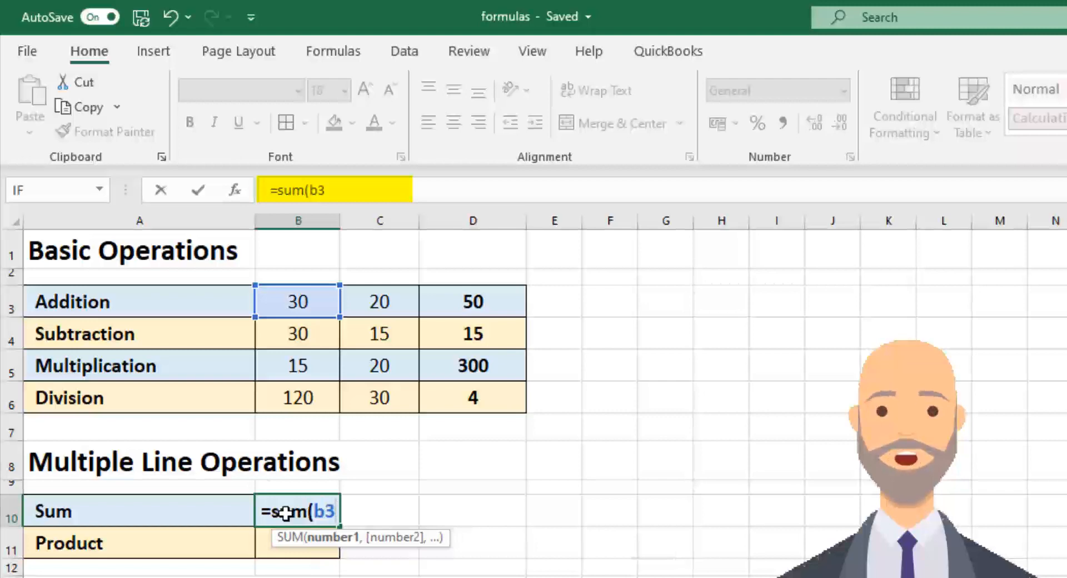
pyautogui.write(':')
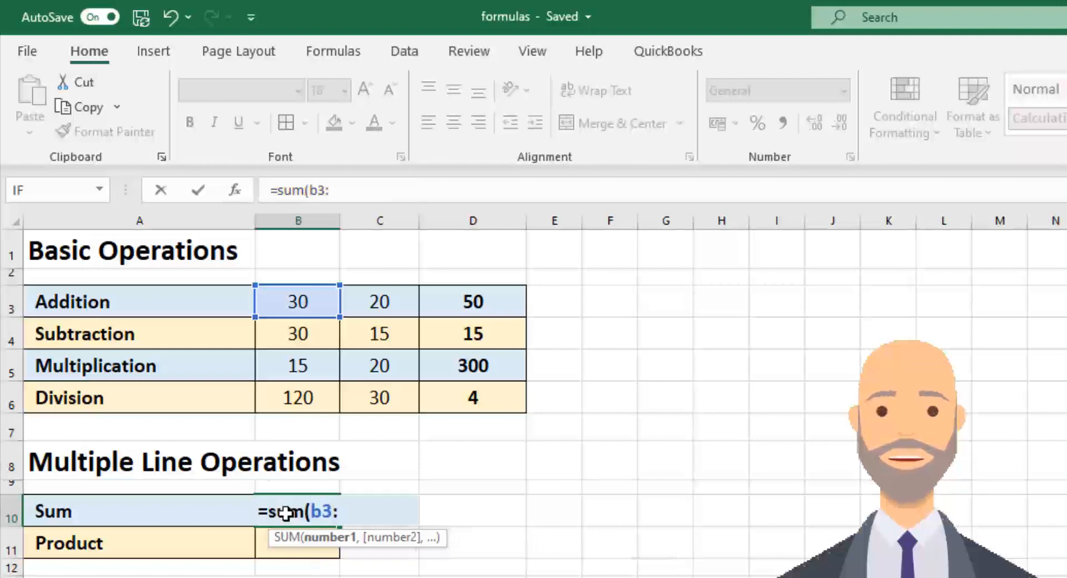
pyautogui.write('b6')
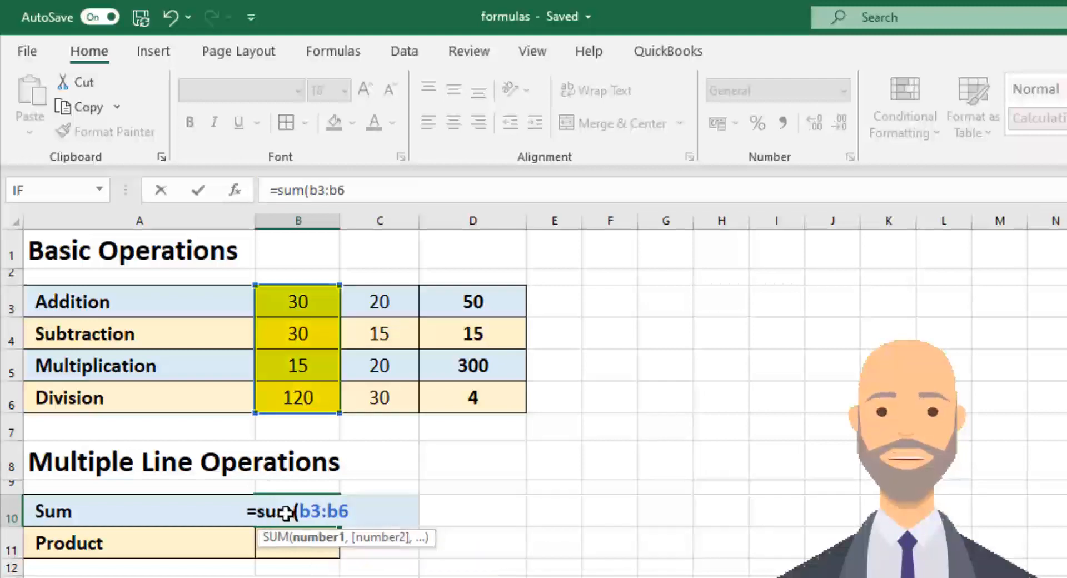
pyautogui.write(')')
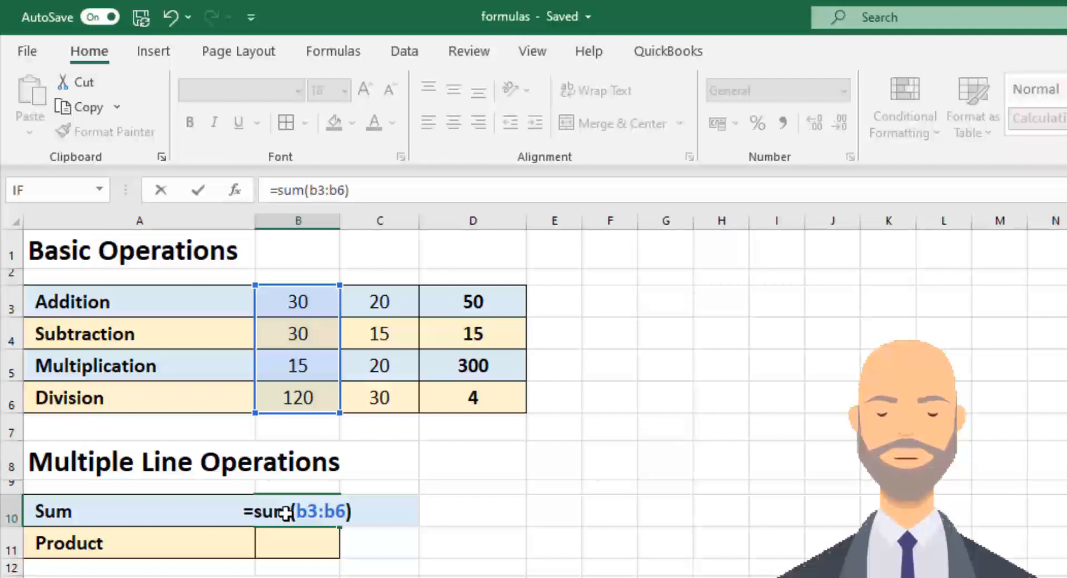
pyautogui.press('Return')
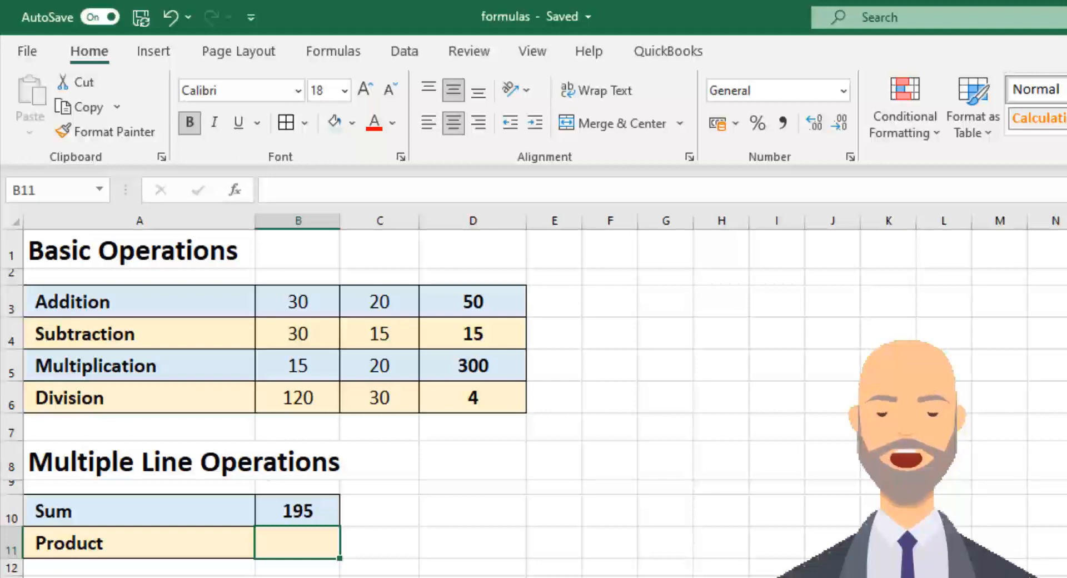
# - Enter the formula =PRODUCT(B3:B6) in cell B11 to multiply the first values of the basic operations
pyautogui.write('=p')
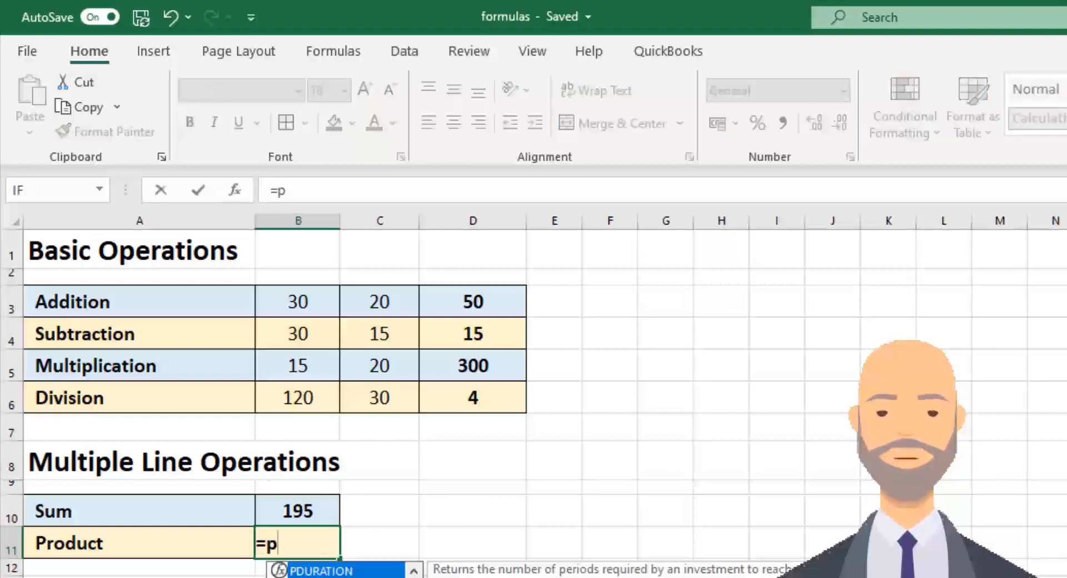
pyautogui.write('roduct')
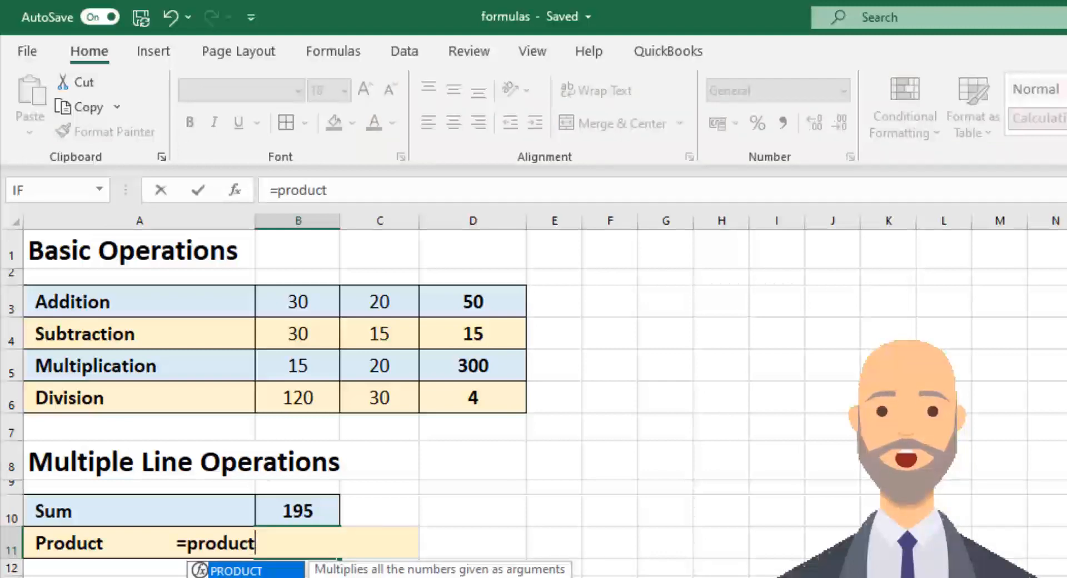
pyautogui.write('(')
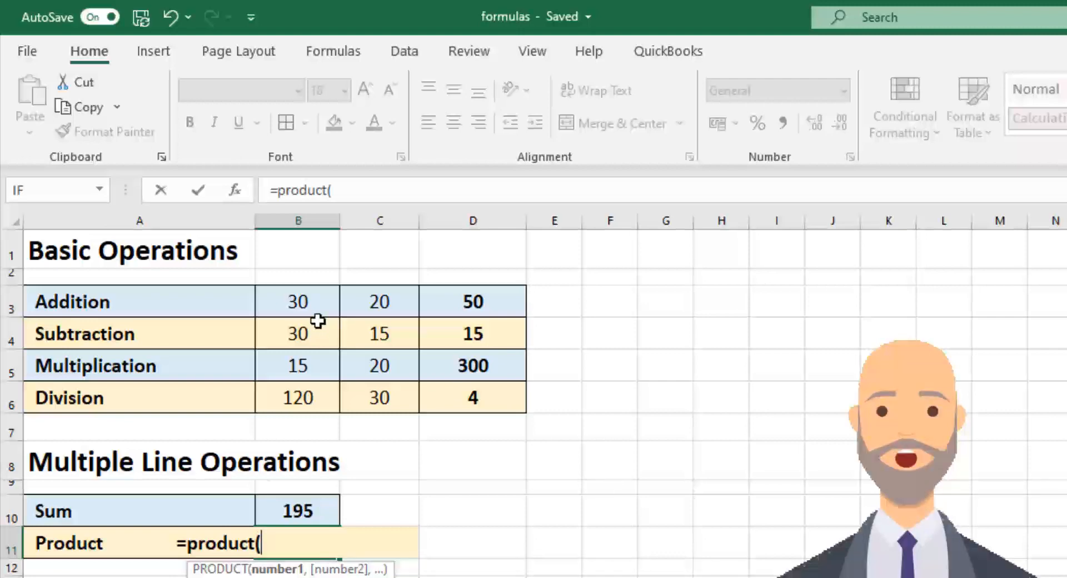
pyautogui.click(311, 306)
pyautogui.moveTo(311, 306); pyautogui.dragTo(317, 396)
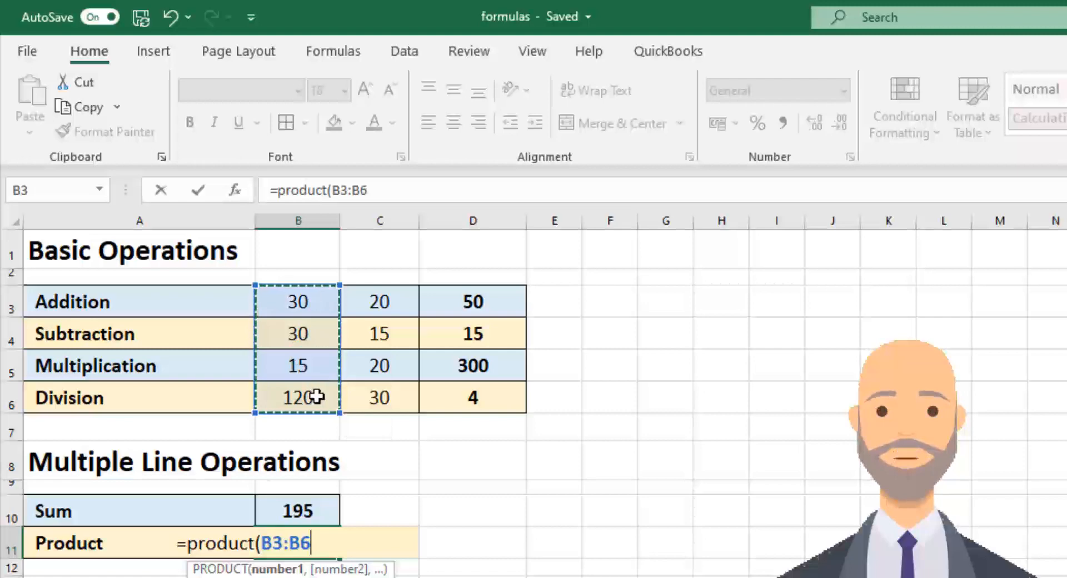
pyautogui.write(')')
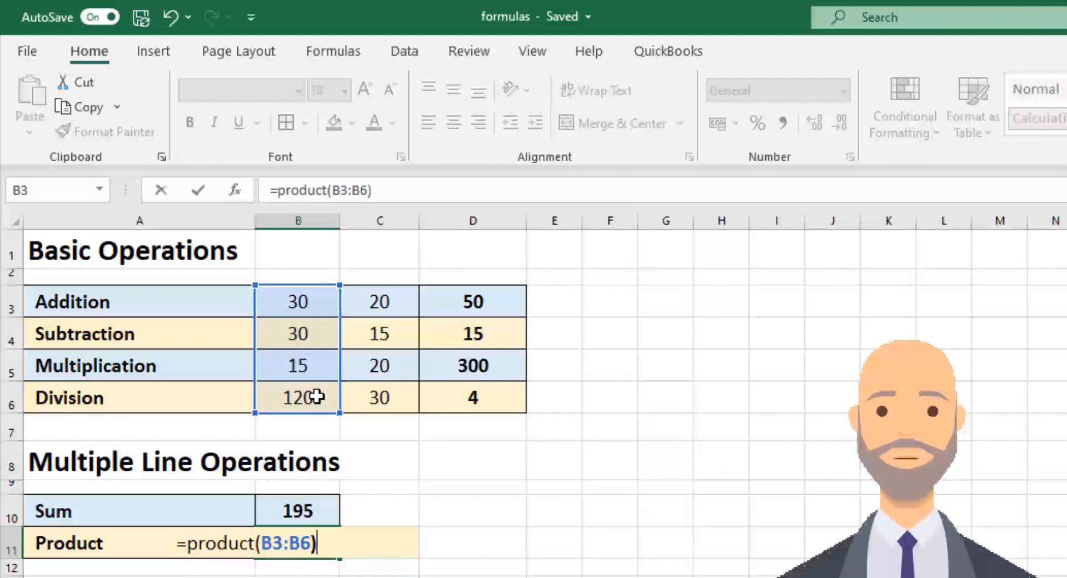
pyautogui.press('Return')
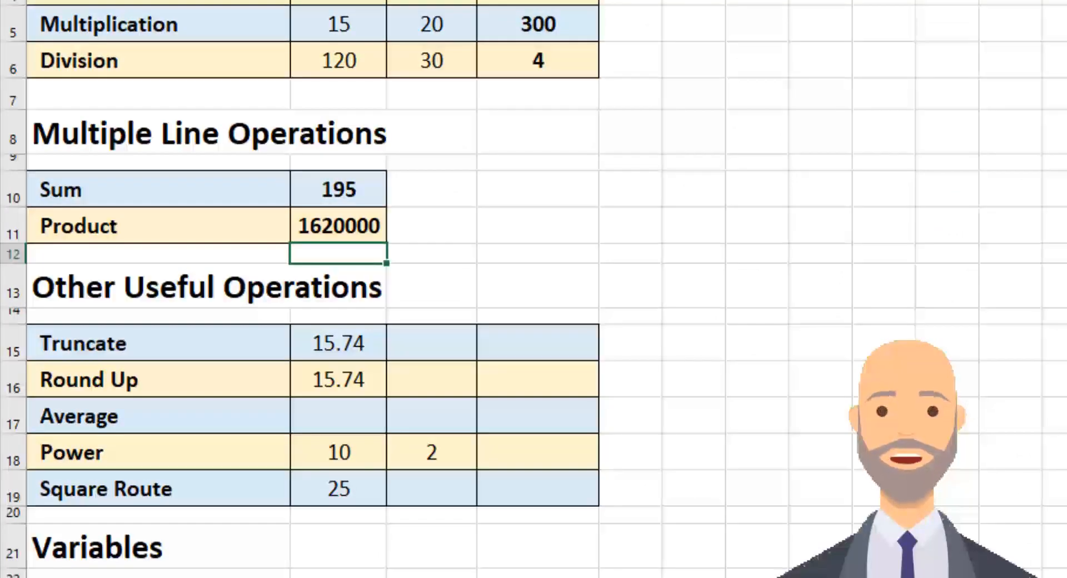
# - Enter the formula =TRUNC(B15) in cell D15 to truncate the Truncate row's value
pyautogui.click(524, 342)
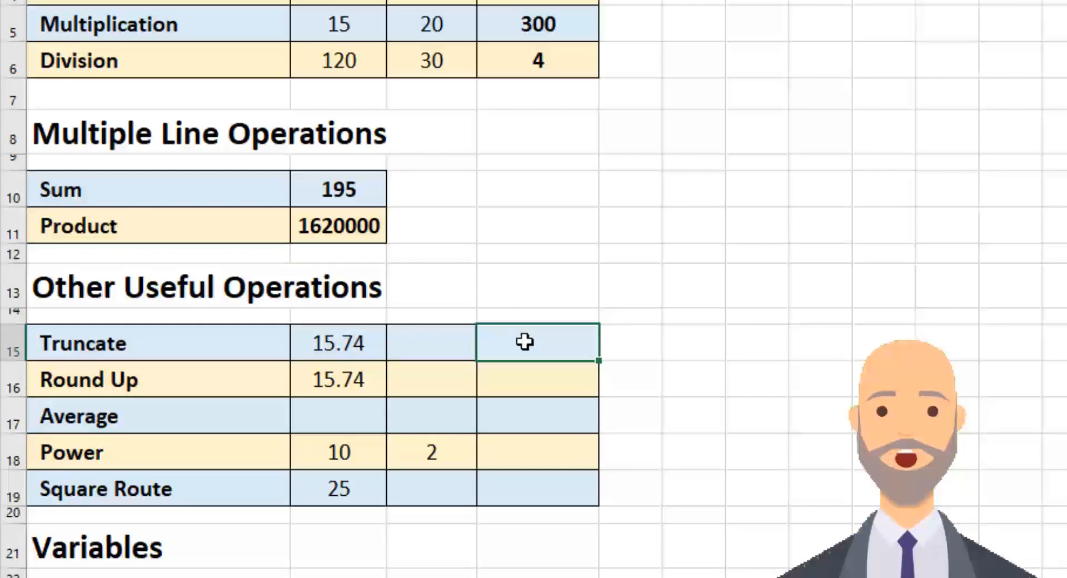
pyautogui.write('=tr')
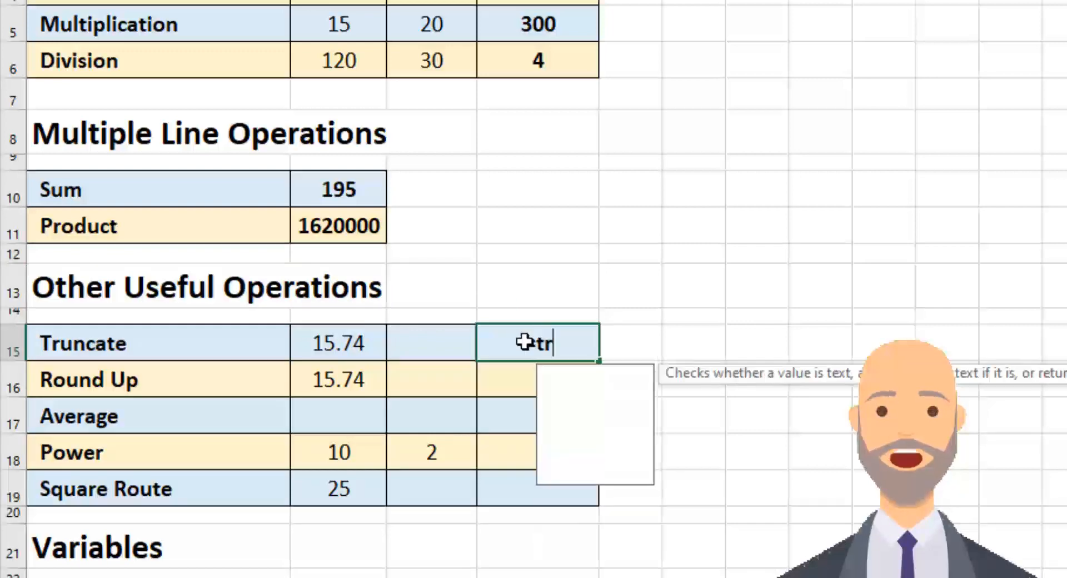
pyautogui.write('unc')
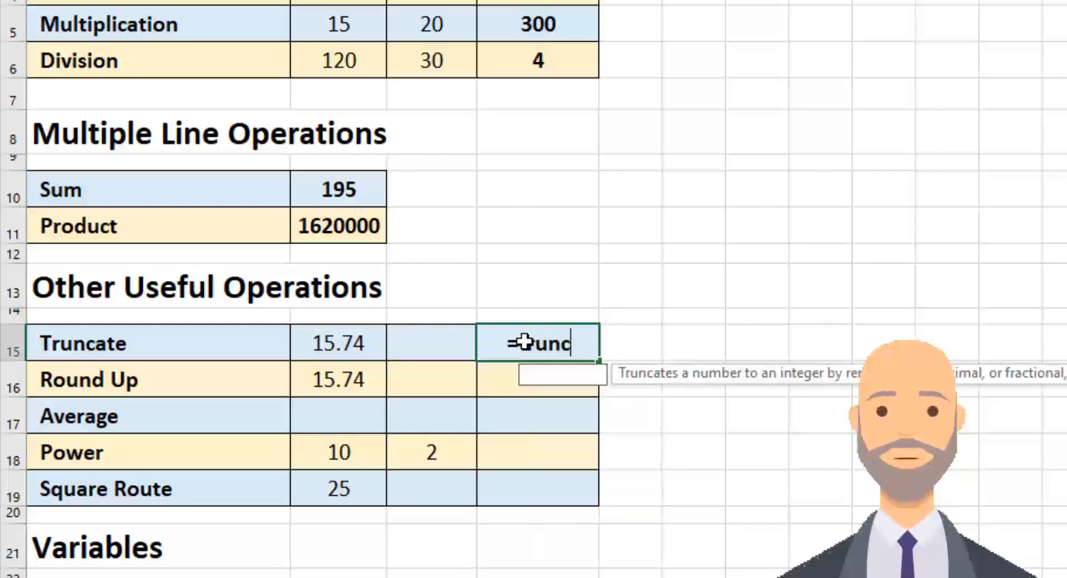
pyautogui.write('(')
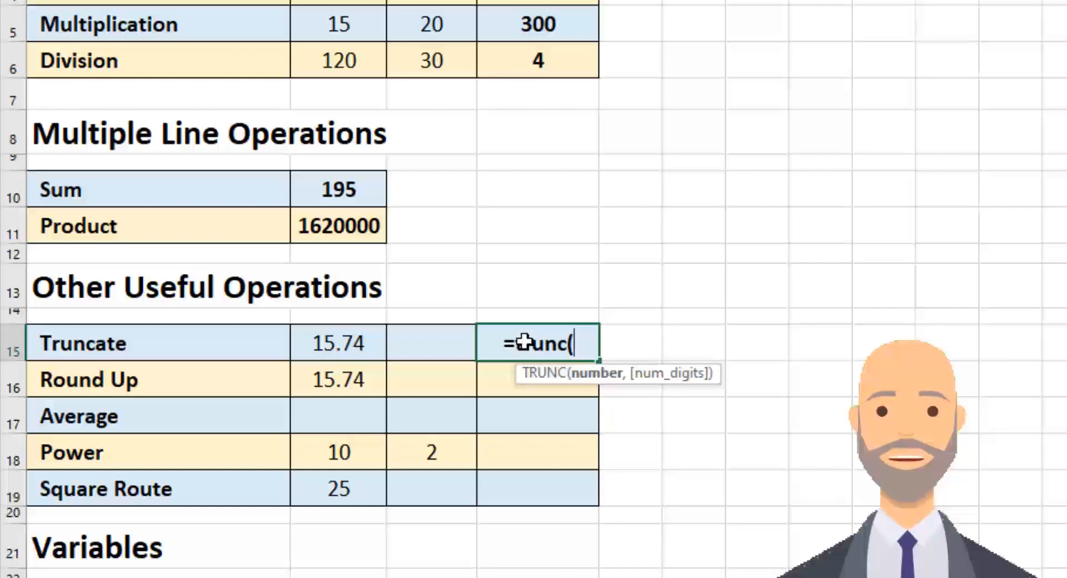
pyautogui.click(317, 345)
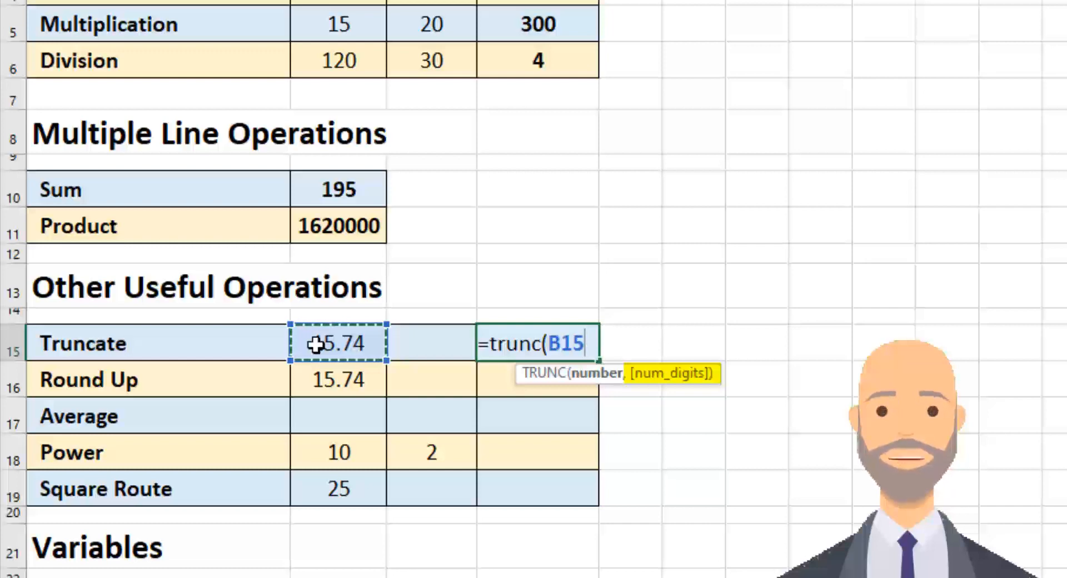
pyautogui.write(')')
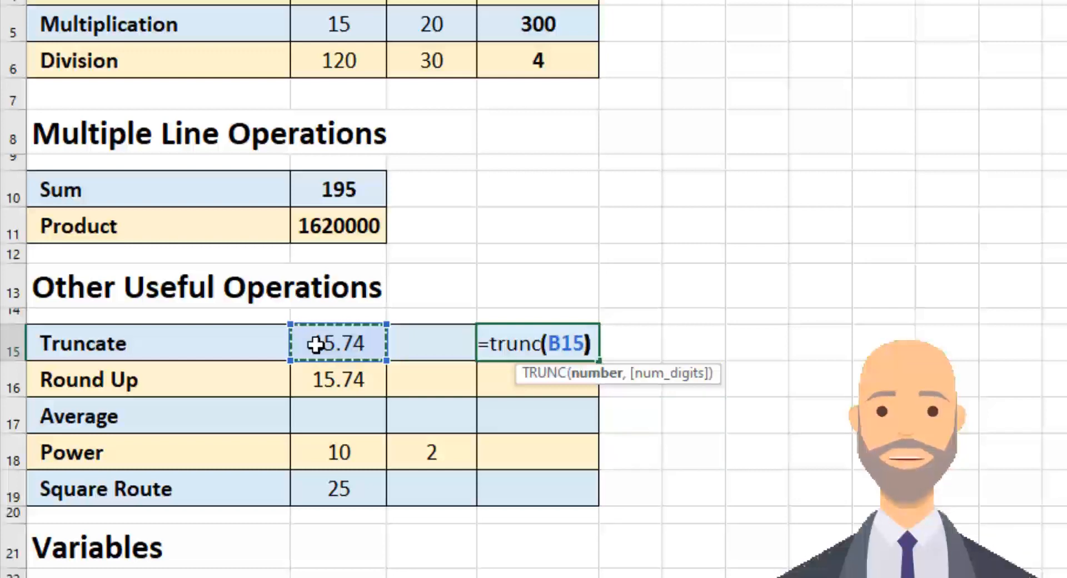
pyautogui.press('Return')
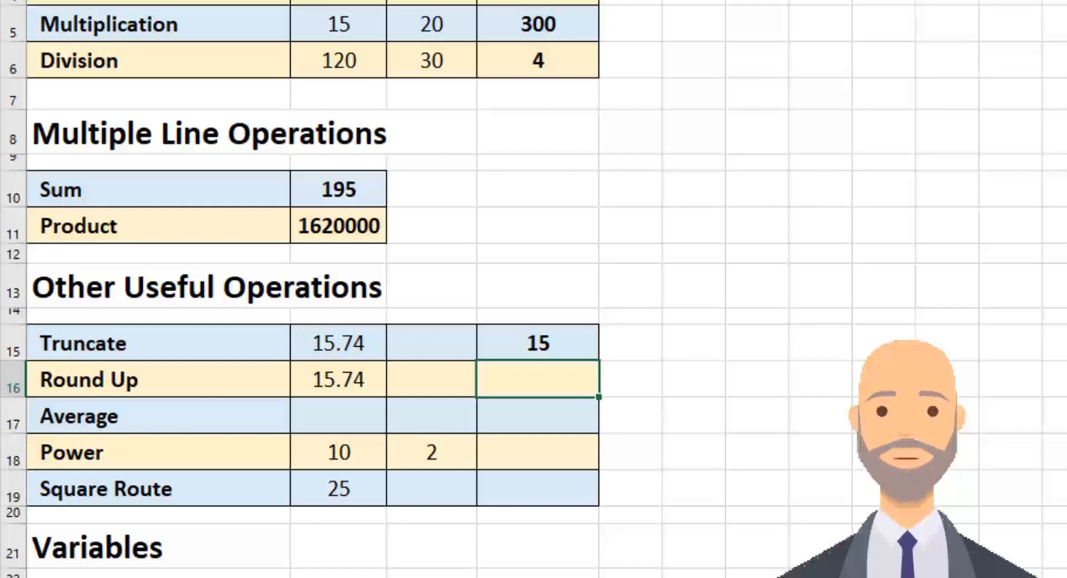
# - Enter the formula =ROUND(B16,0) in cell D16 to round the Round Up value to zero decimal places
pyautogui.write('=r')
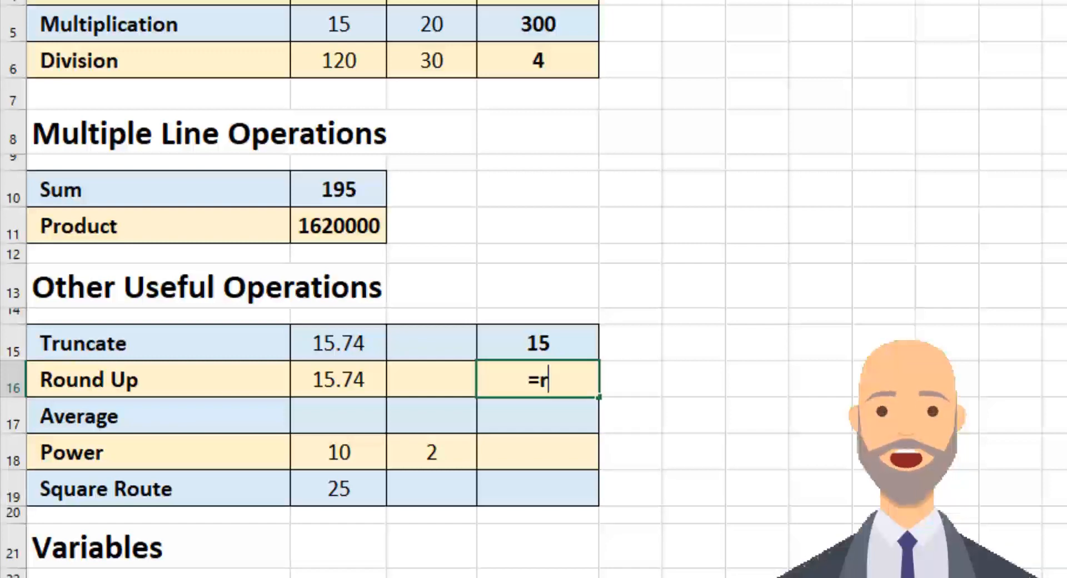
pyautogui.write('ound')
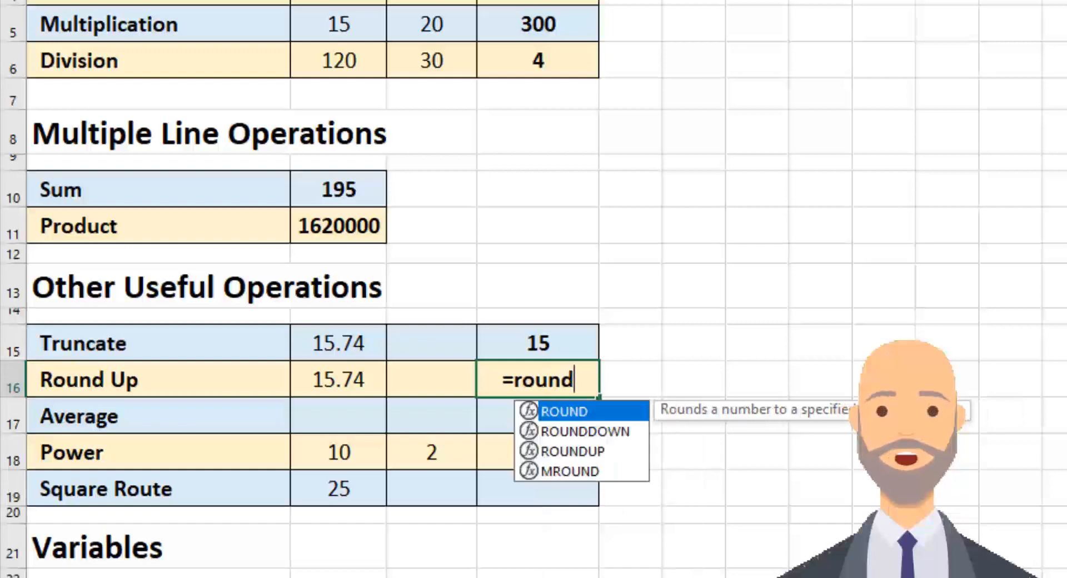
pyautogui.write('(')
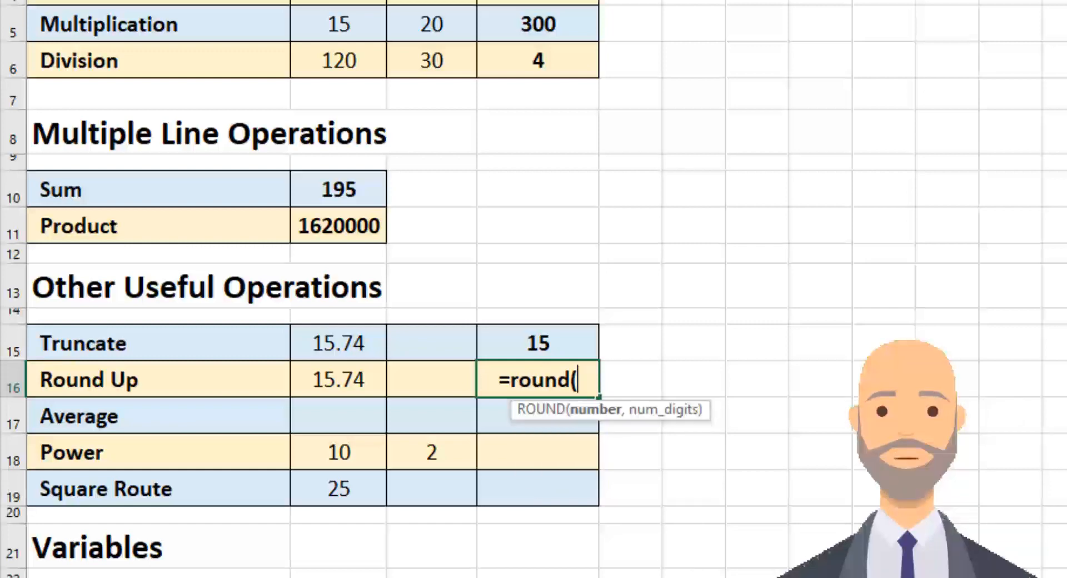
pyautogui.click(334, 381)
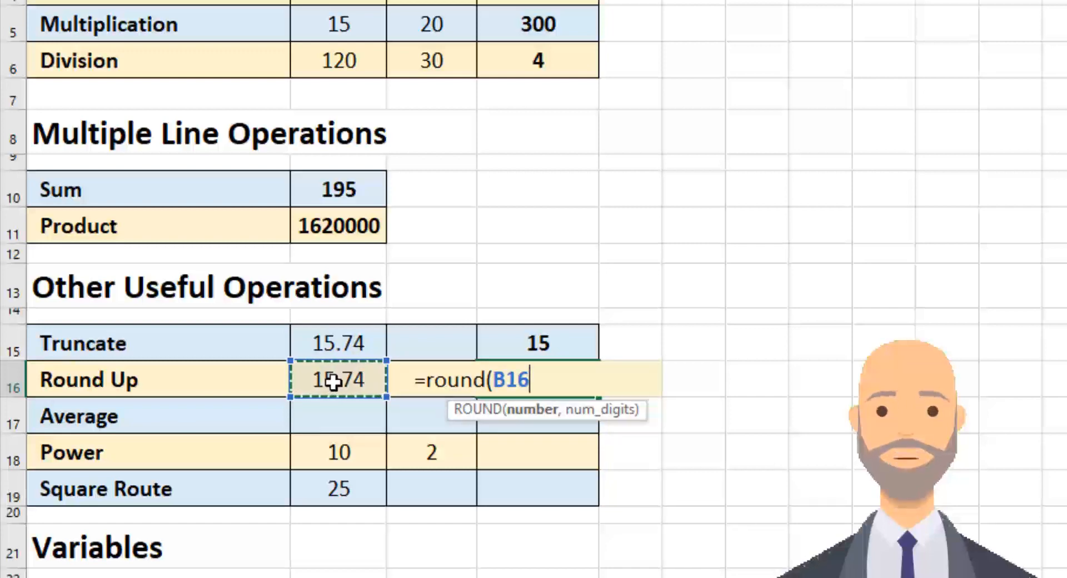
pyautogui.write(',0')
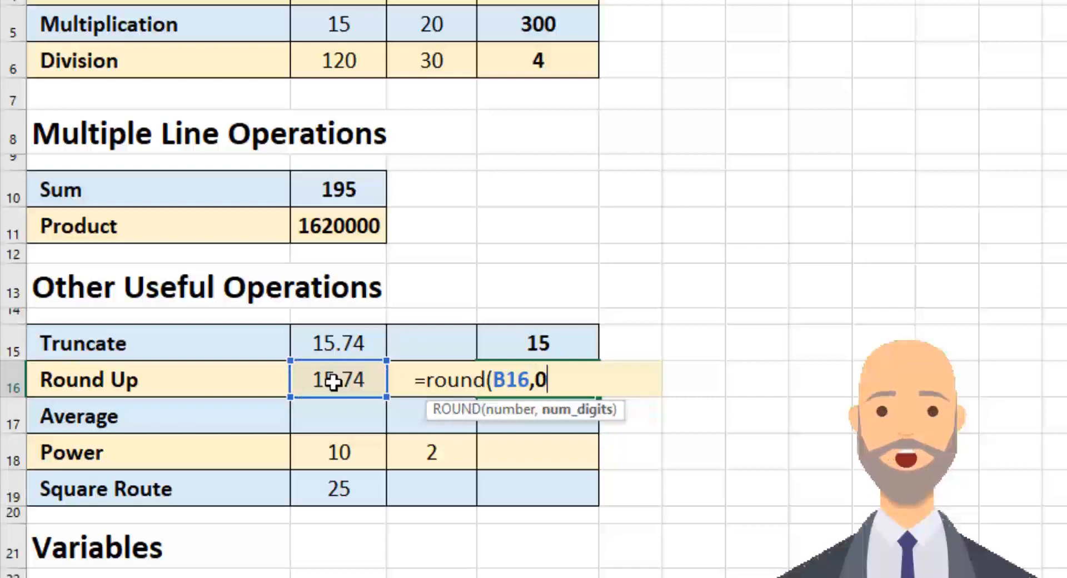
pyautogui.write(')')
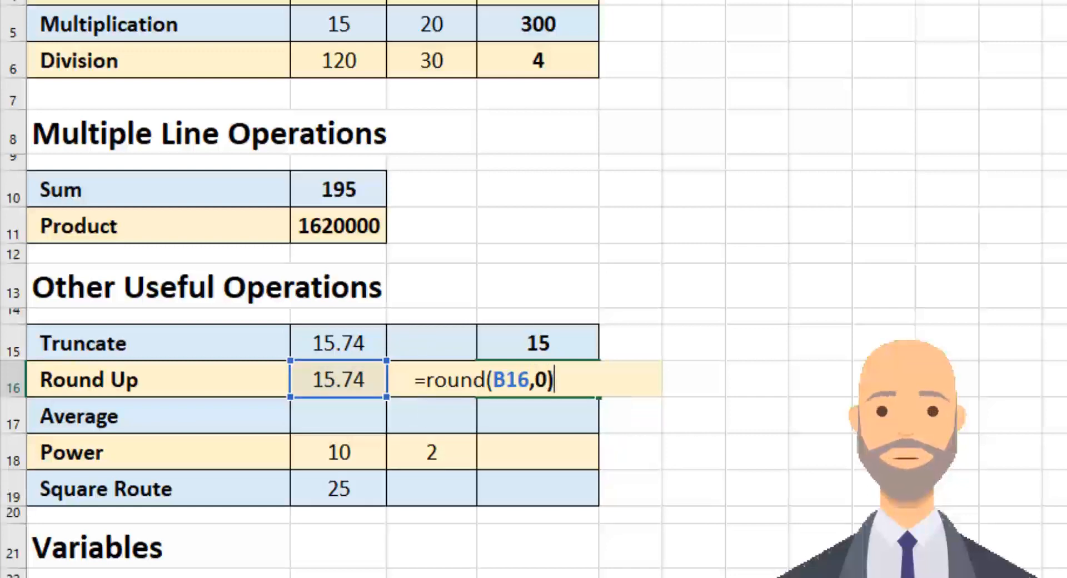
pyautogui.press('Return')
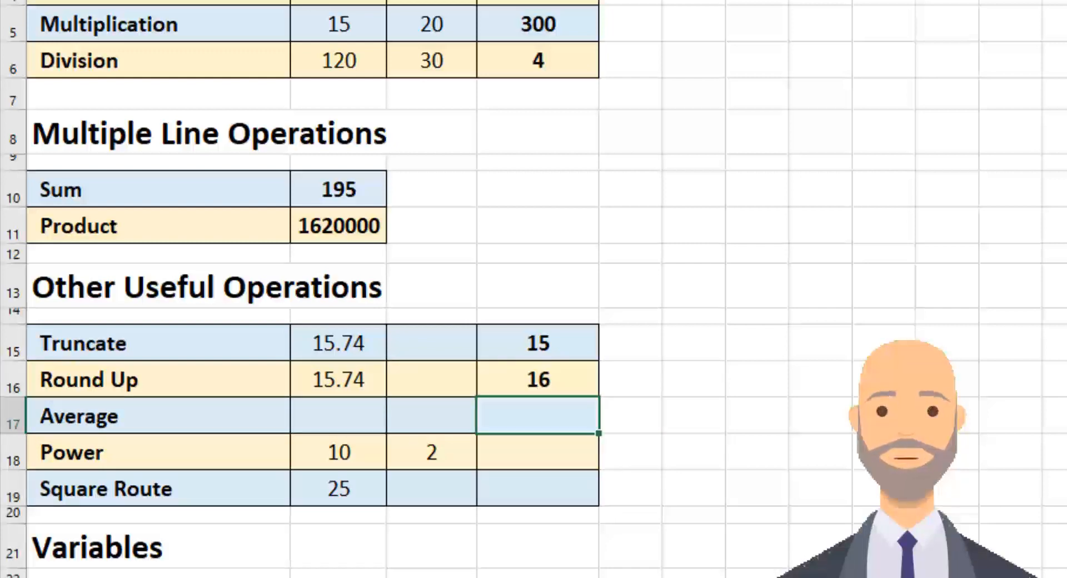
# - Change the Round Up value in cell B16 to 15.44
pyautogui.press('Up')
pyautogui.press('Left')
pyautogui.press('Left')
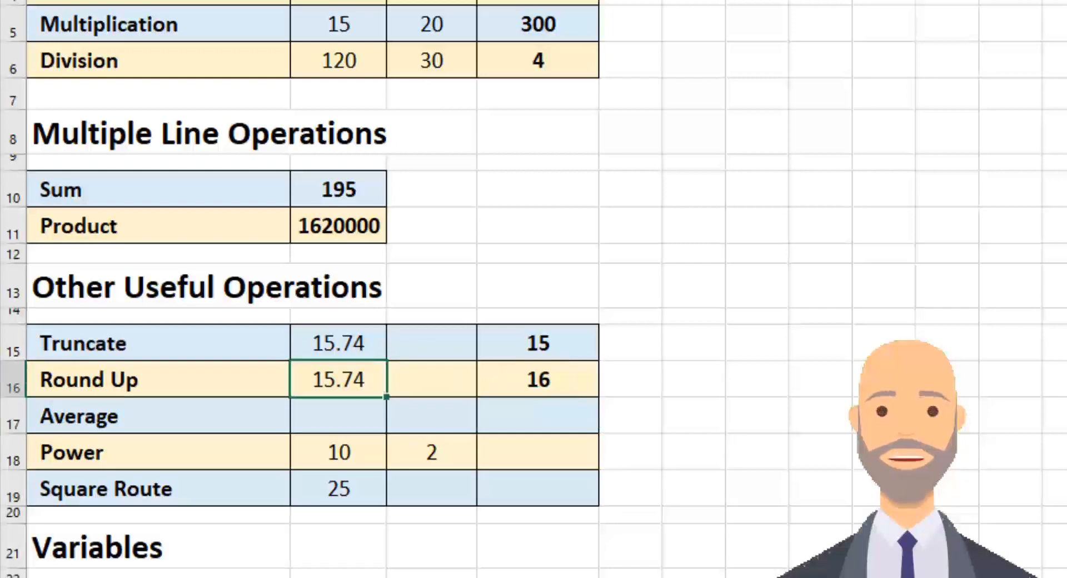
pyautogui.write('15.44')
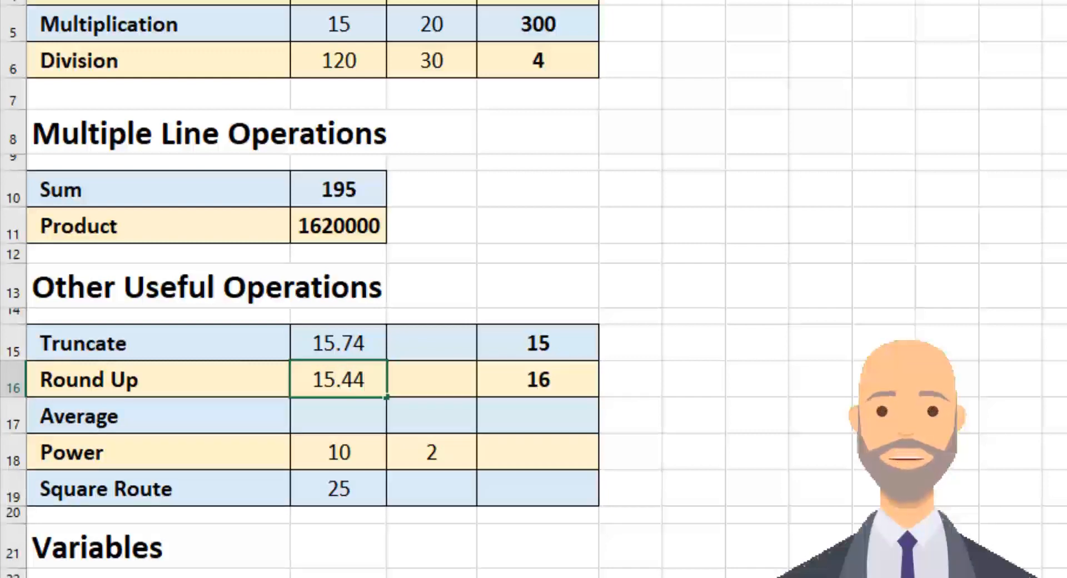
pyautogui.press('Return')
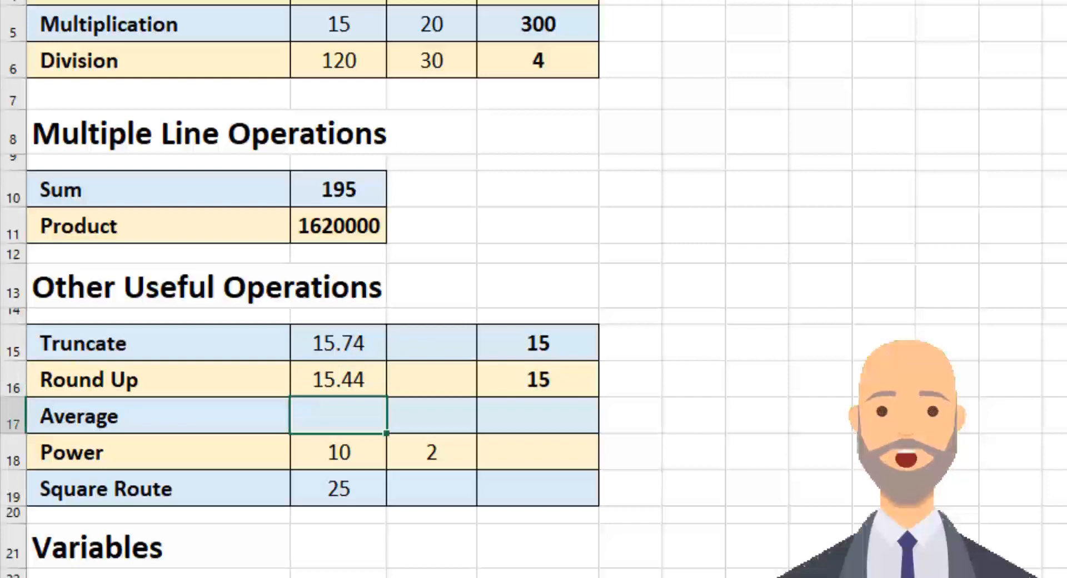
# - Enter the formula =AVERAGE(B3:B6) in cell D17 to average the first values of the basic operations
pyautogui.click(501, 417)
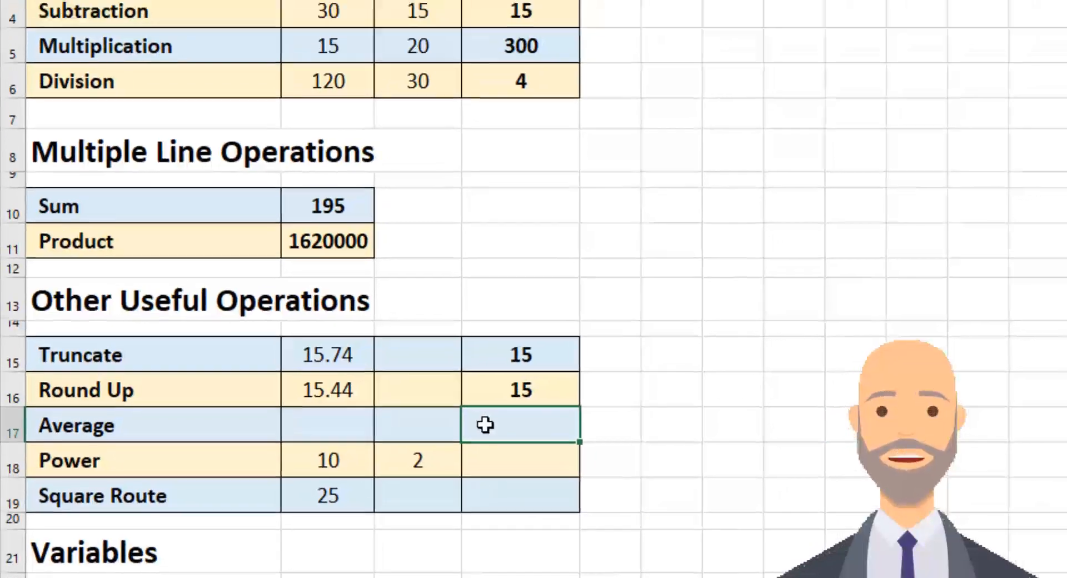
pyautogui.write('=avera')
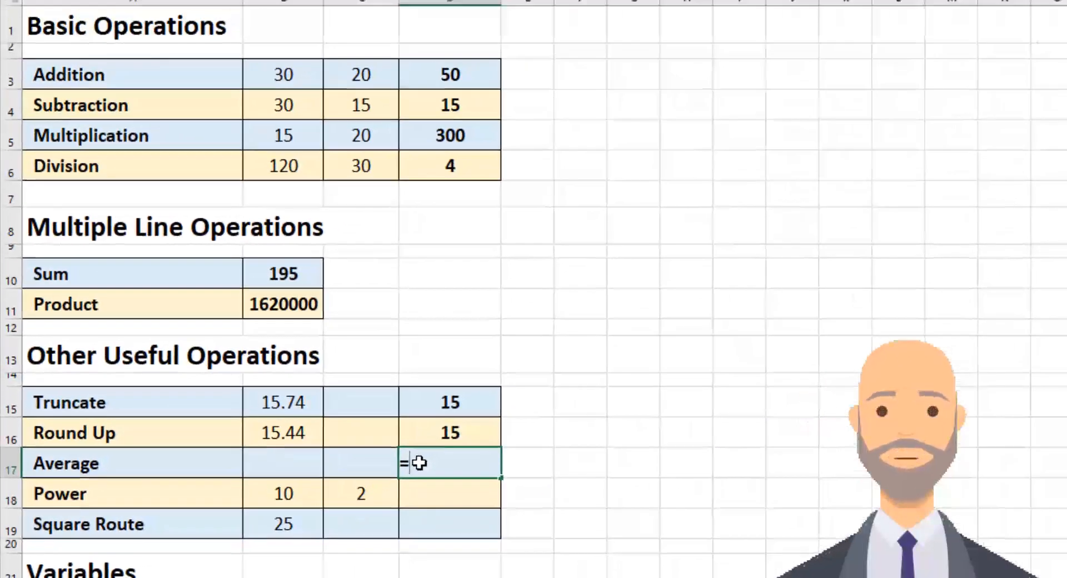
pyautogui.write('g')
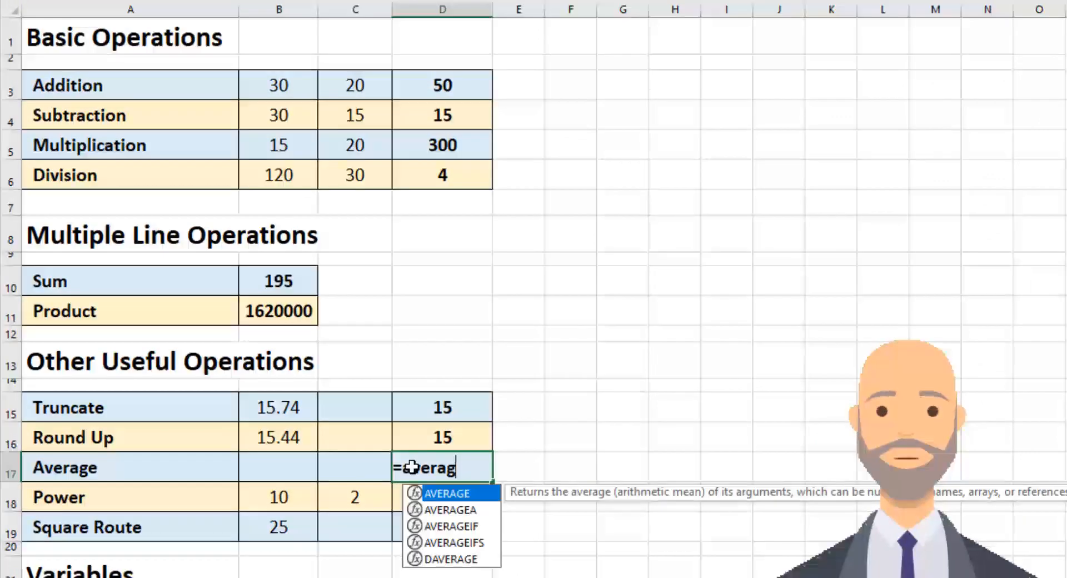
pyautogui.write('e(')
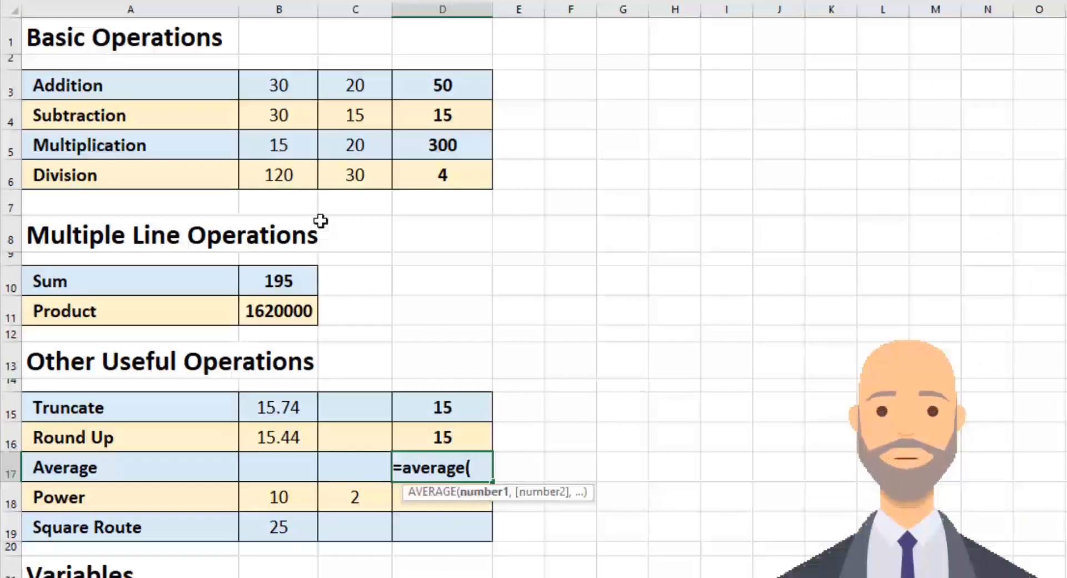
pyautogui.click(281, 88)
pyautogui.moveTo(285, 113); pyautogui.dragTo(287, 179)
pyautogui.write(')')
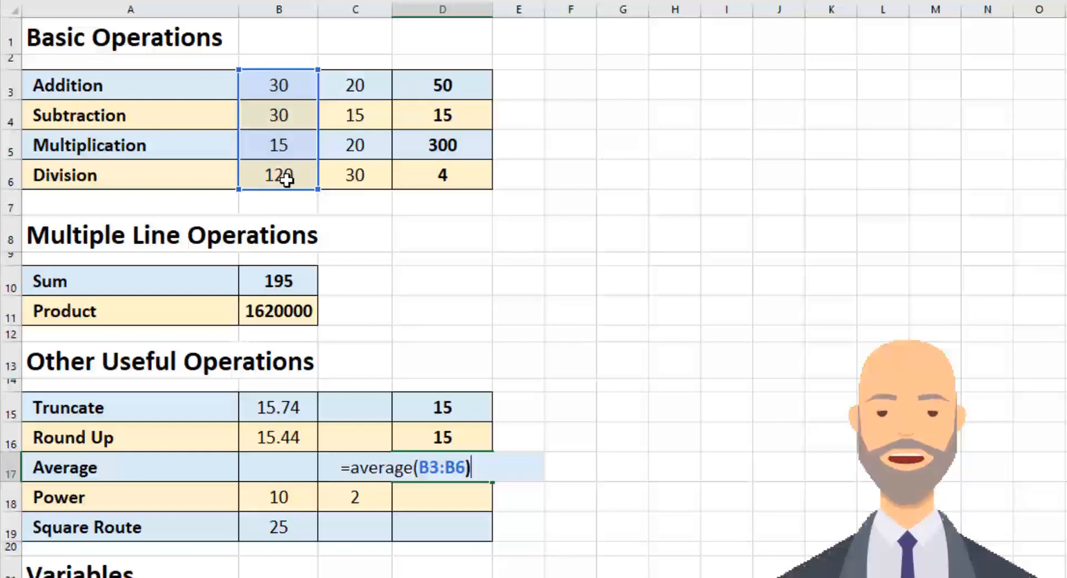
pyautogui.press('Return')
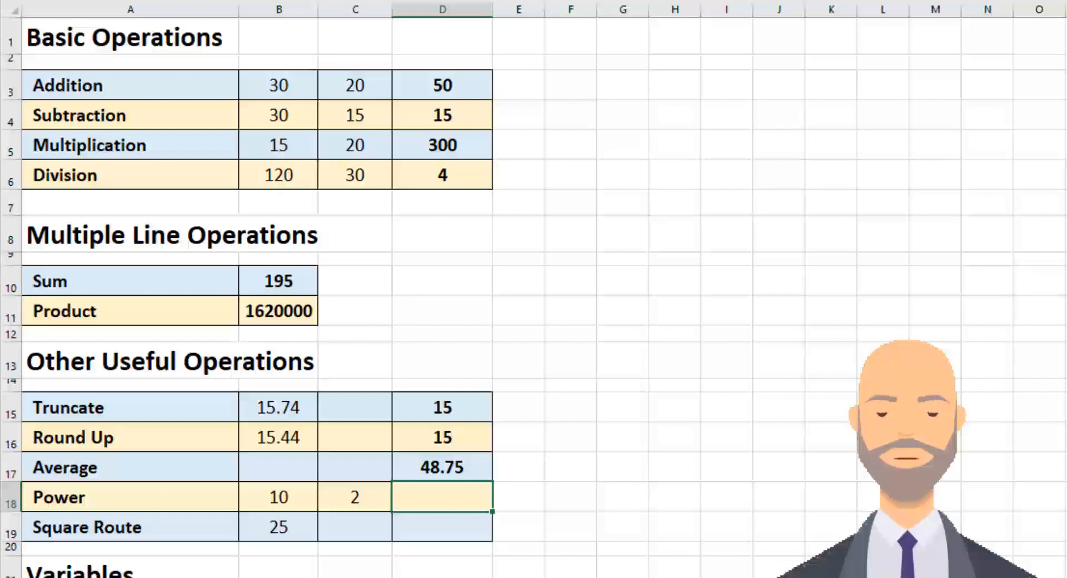
# - Enter the formula =POWER(B18,C18) in cell D18 to raise the Power row's first value to its second
pyautogui.write('=po')
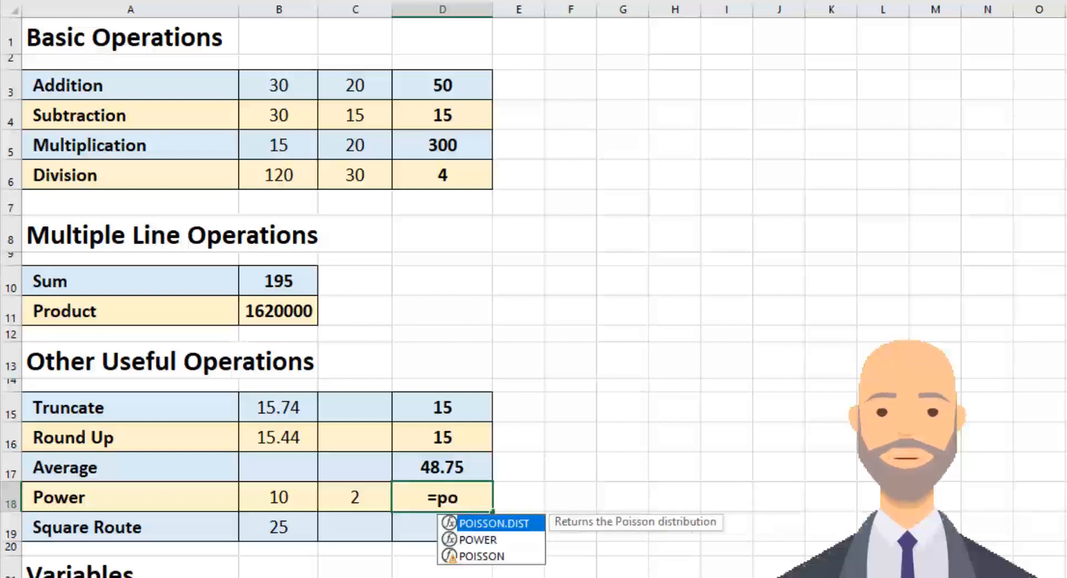
pyautogui.write('we')
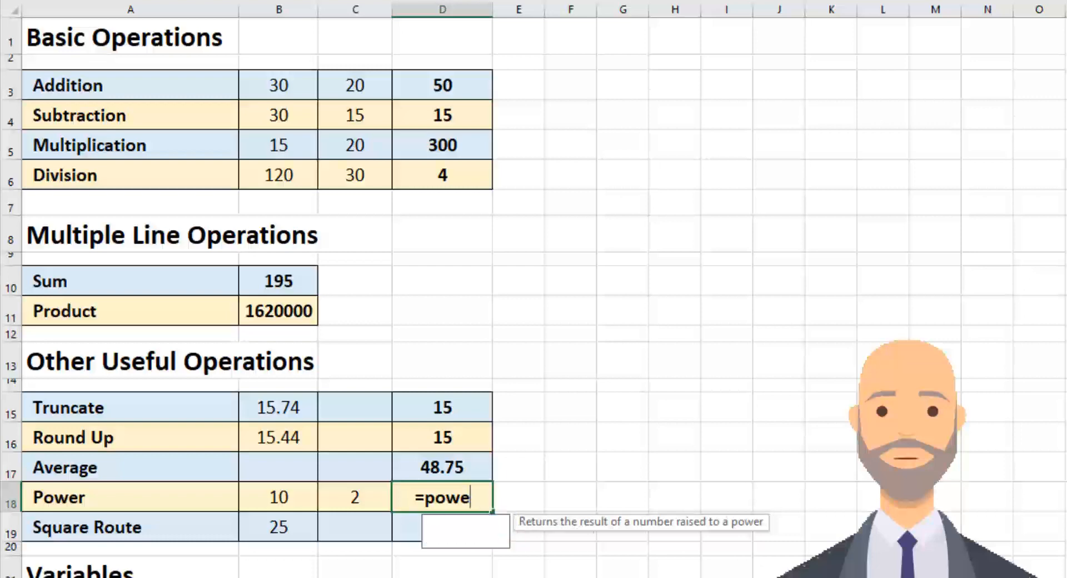
pyautogui.write('r(')
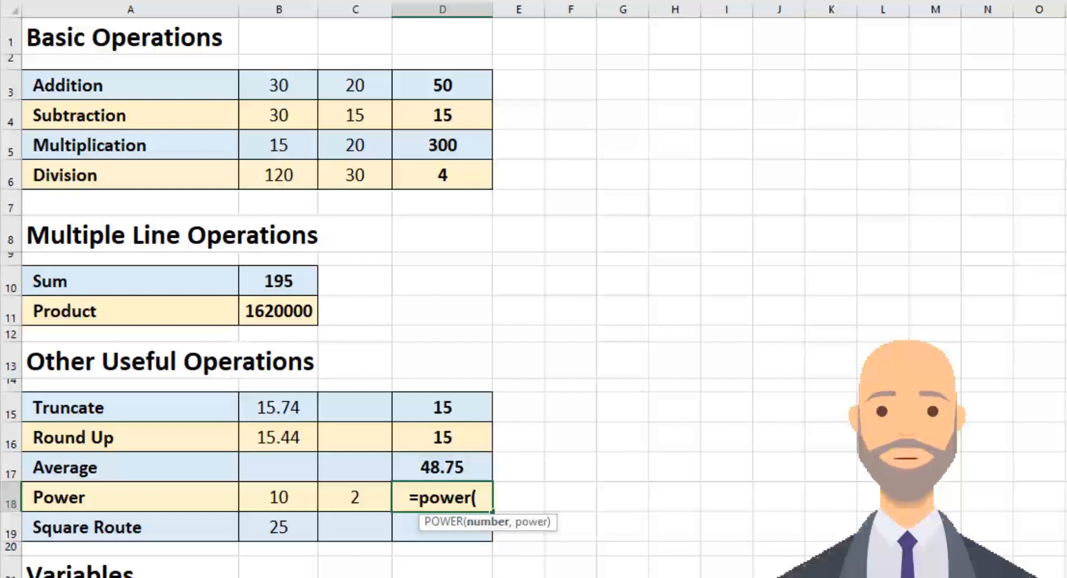
pyautogui.write(' b')
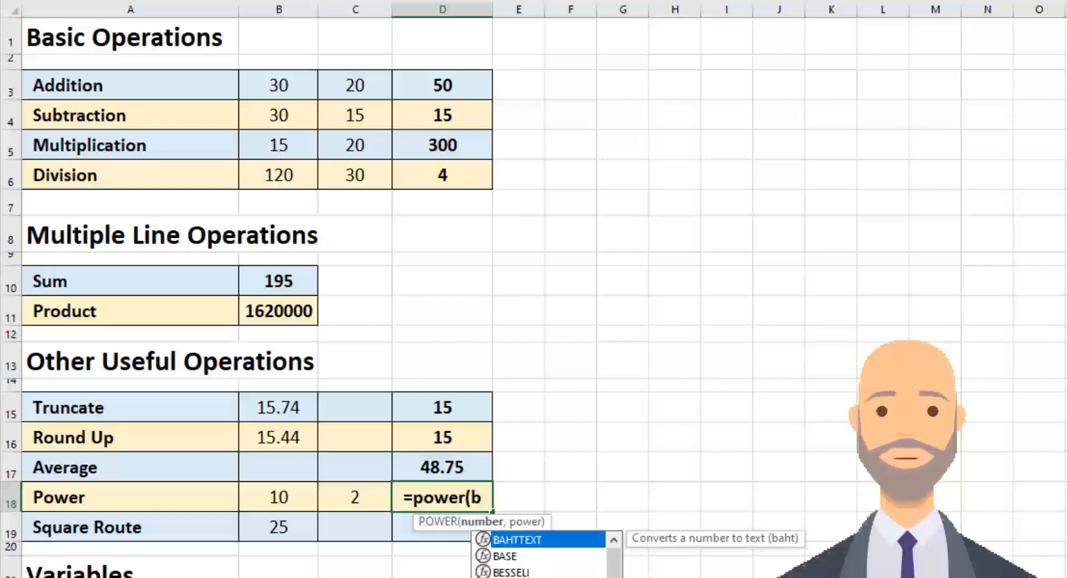
pyautogui.write('18,')
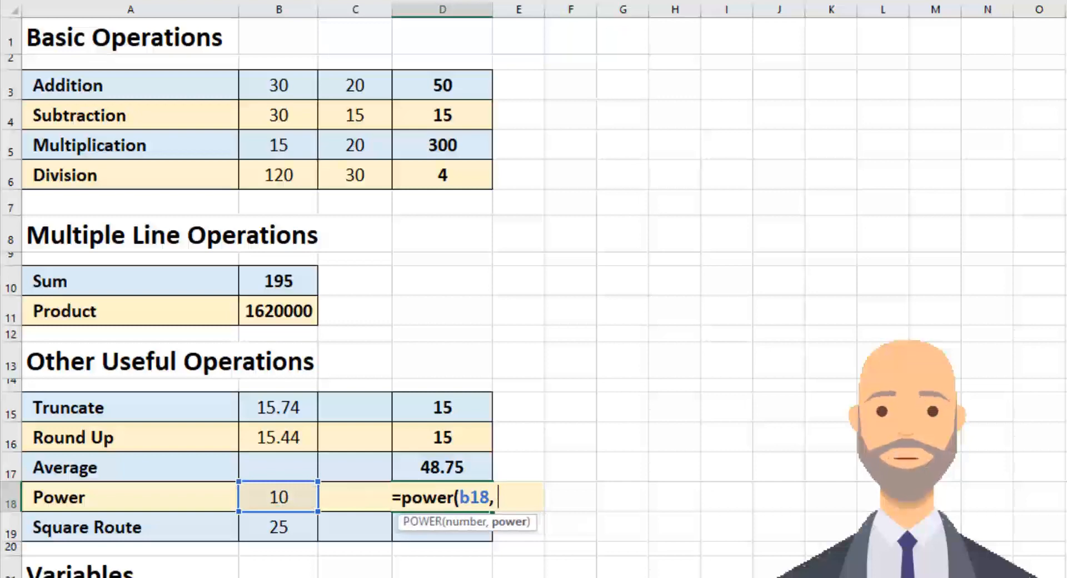
pyautogui.write('c18')
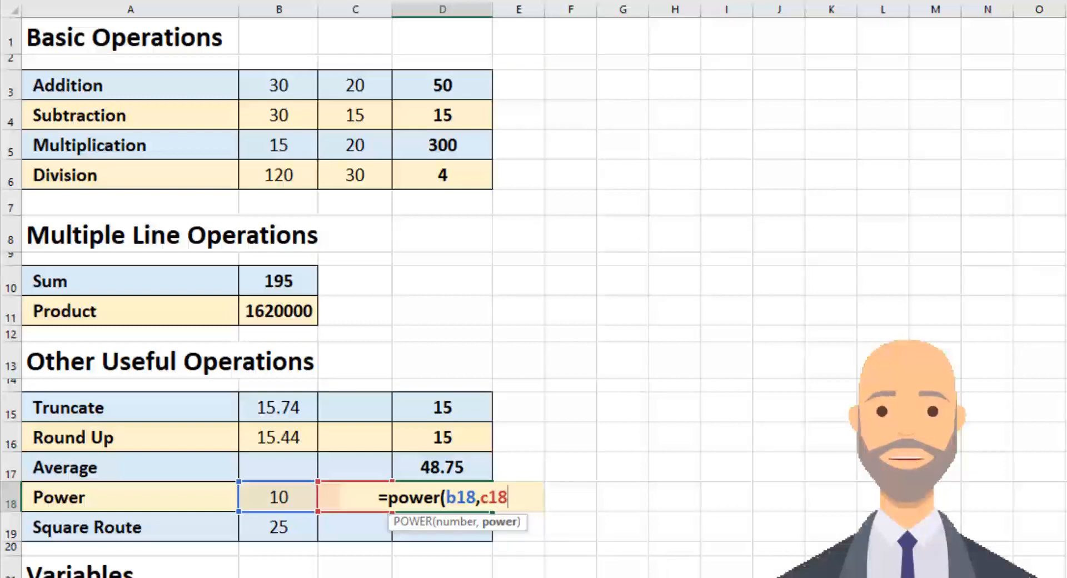
pyautogui.write(')')
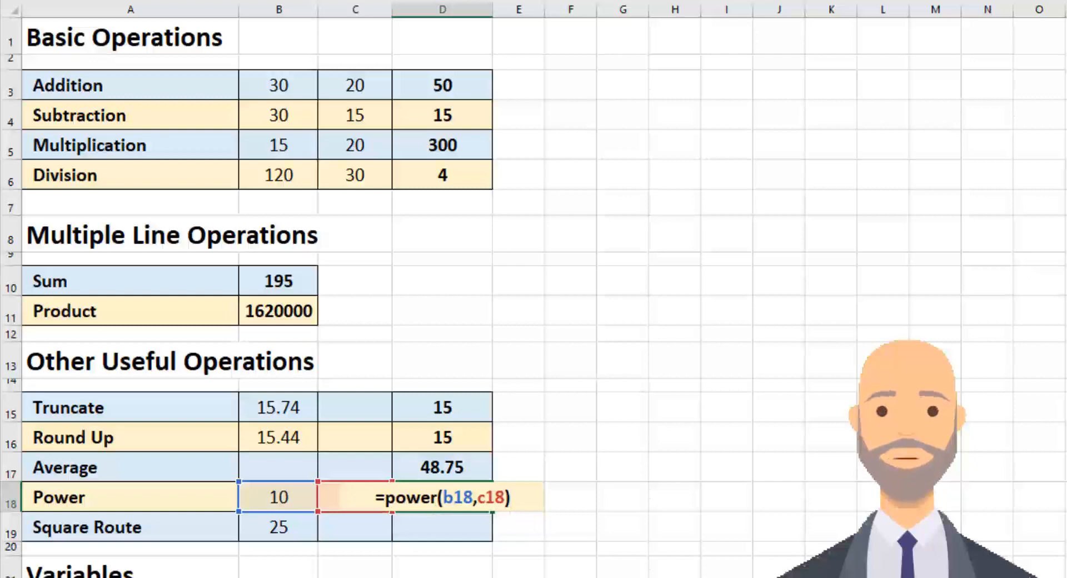
pyautogui.press('Return')
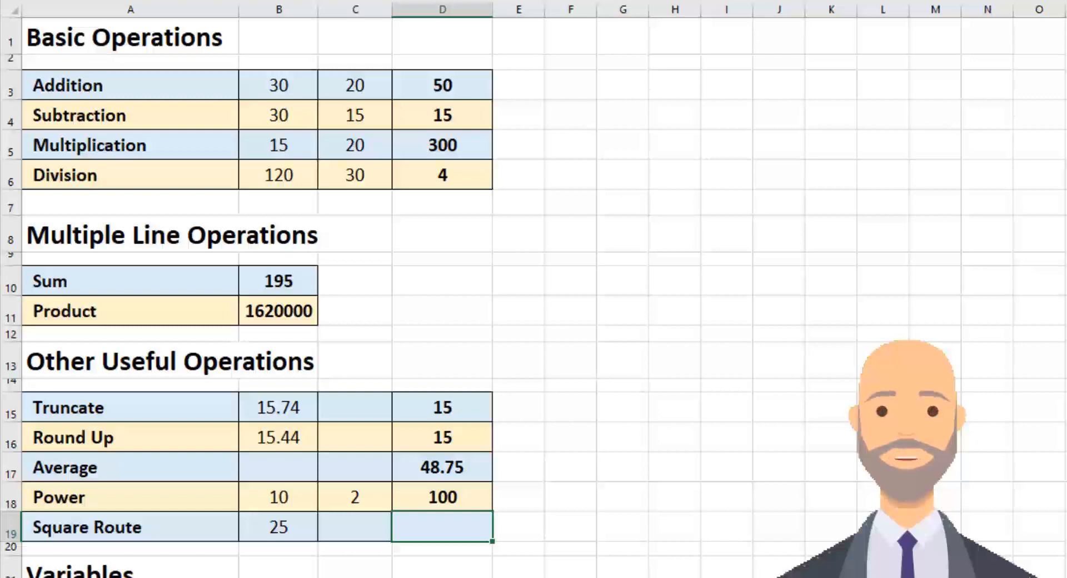
# - Enter the formula =SQRT(B19) in cell D19 to calculate the square root of the Square Route value
pyautogui.write('=sq')
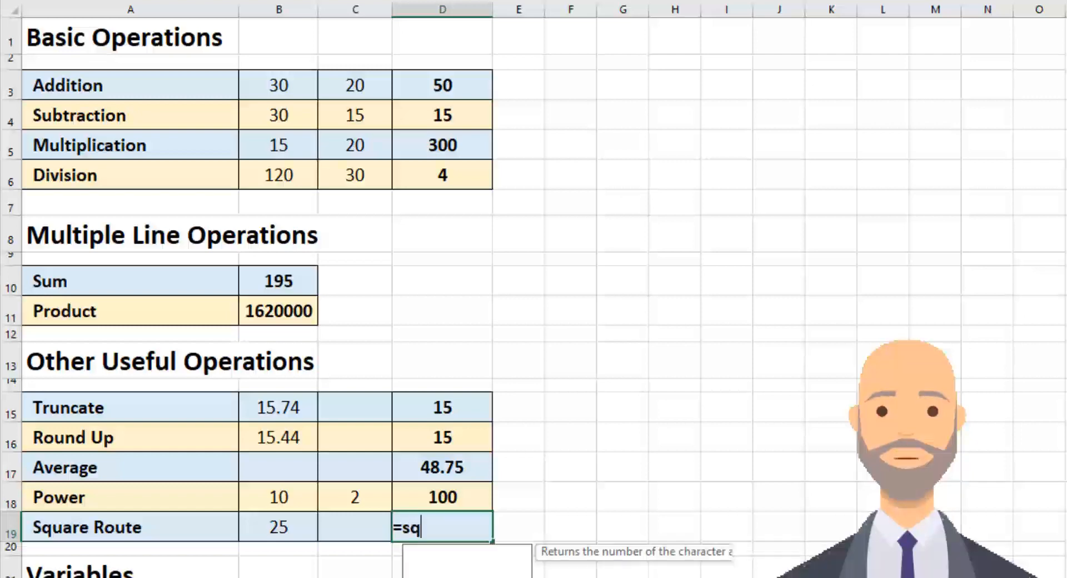
pyautogui.write('rt')
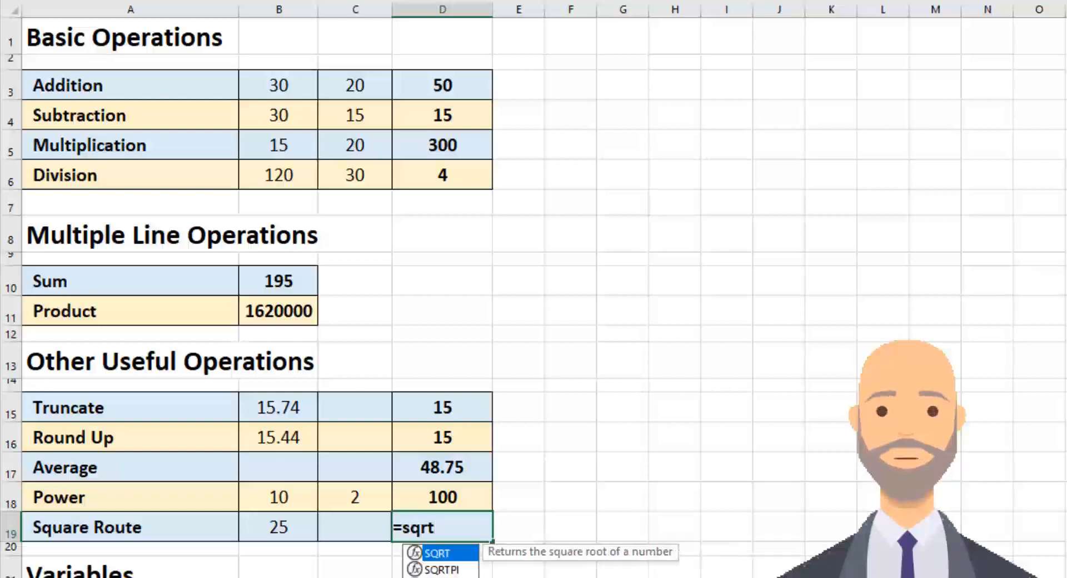
pyautogui.write('(')
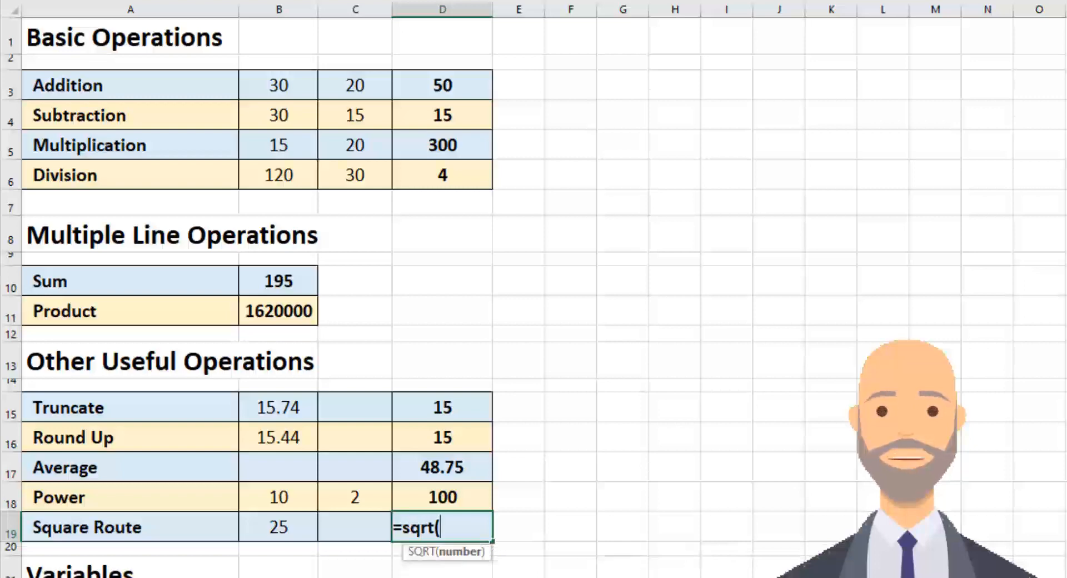
pyautogui.click(261, 527)
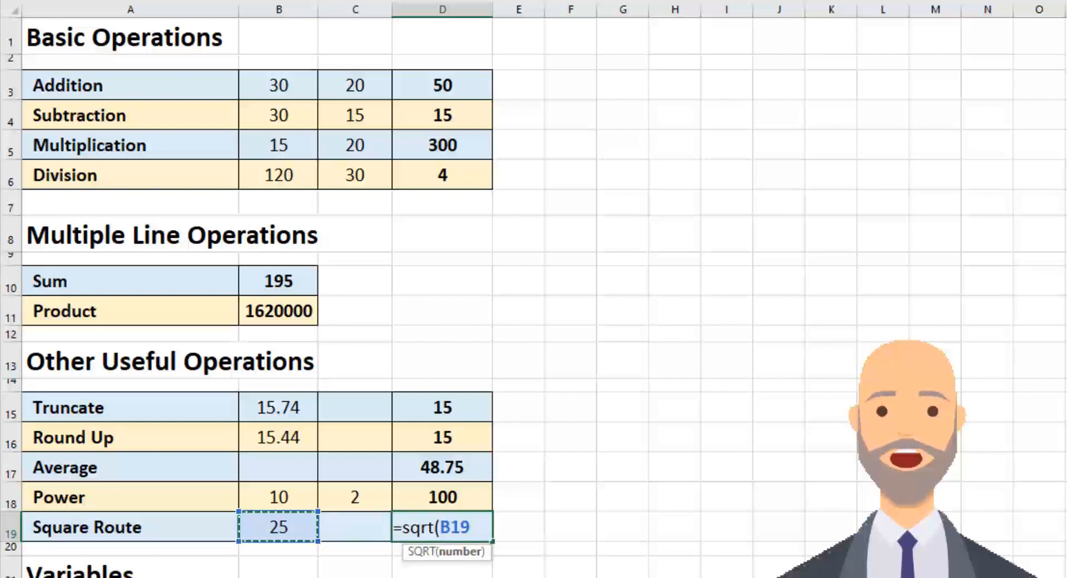
pyautogui.write(')')
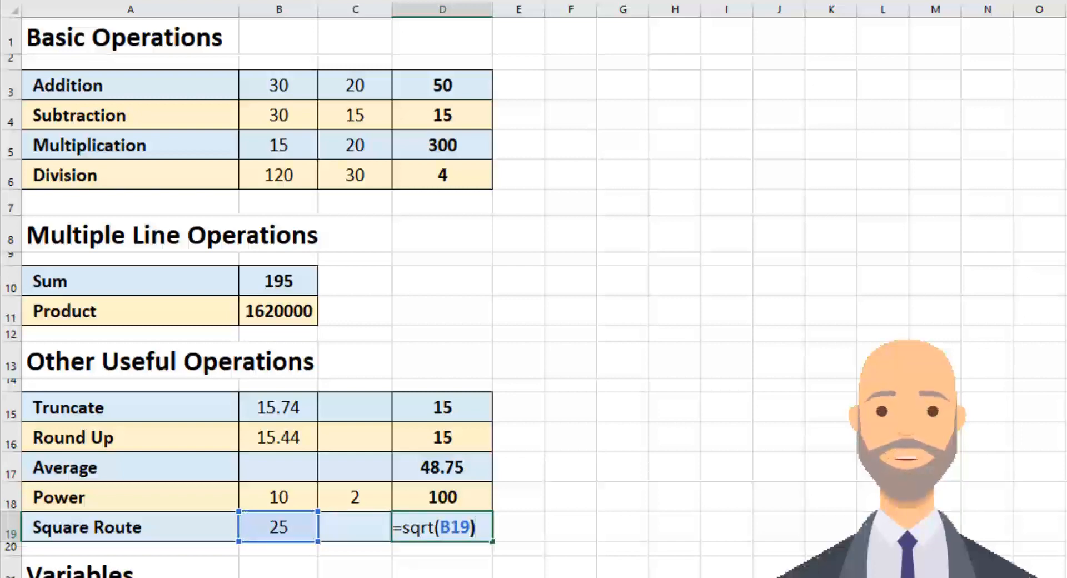
pyautogui.press('Return')
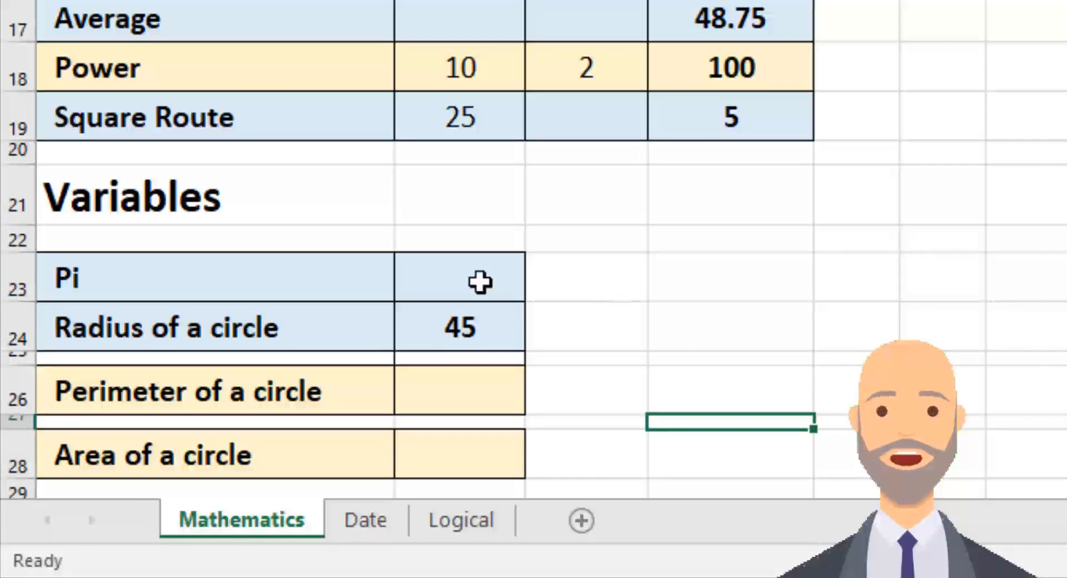
# - Enter the formula =PI() in cell B23 as the Pi value of the Variables section
pyautogui.click(477, 282)
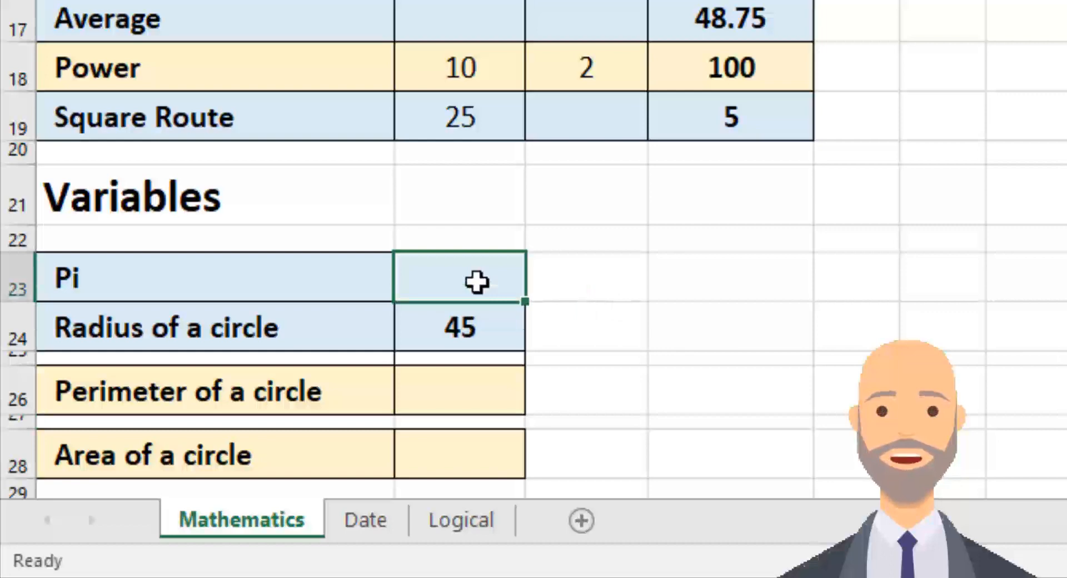
pyautogui.write('=p')
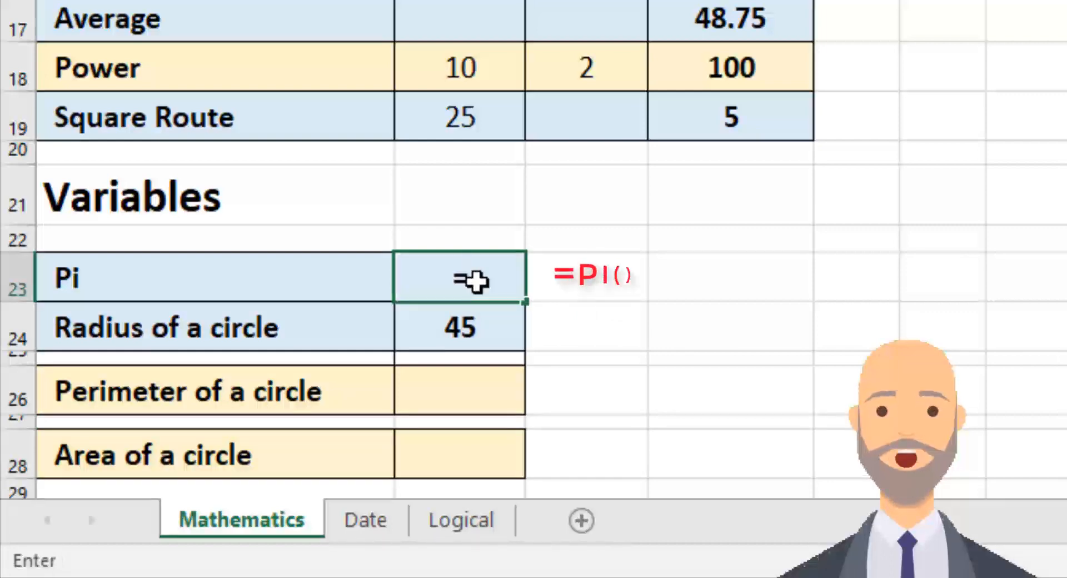
pyautogui.write('i()')
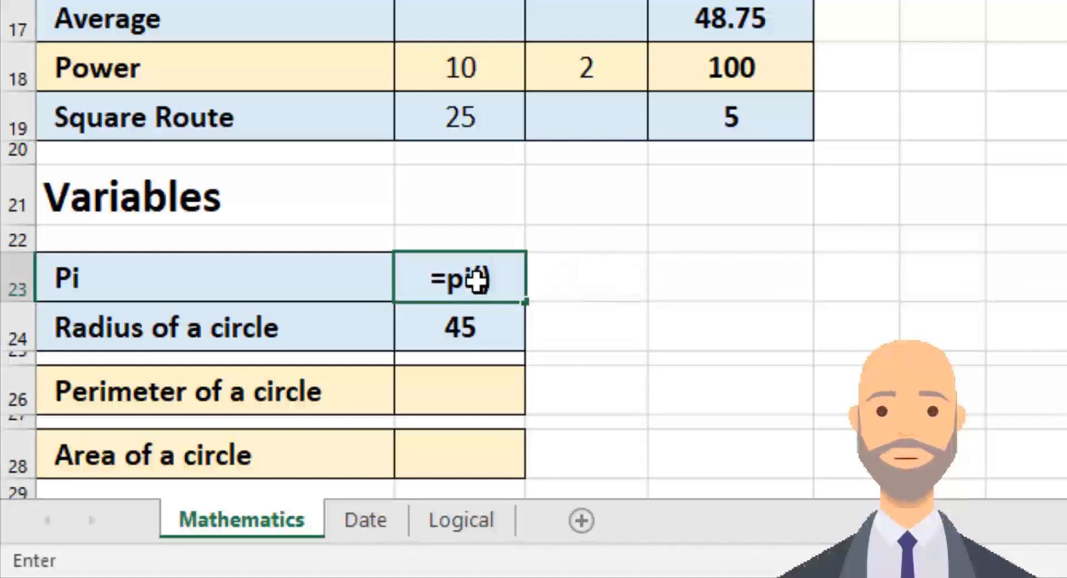
pyautogui.press('Return')
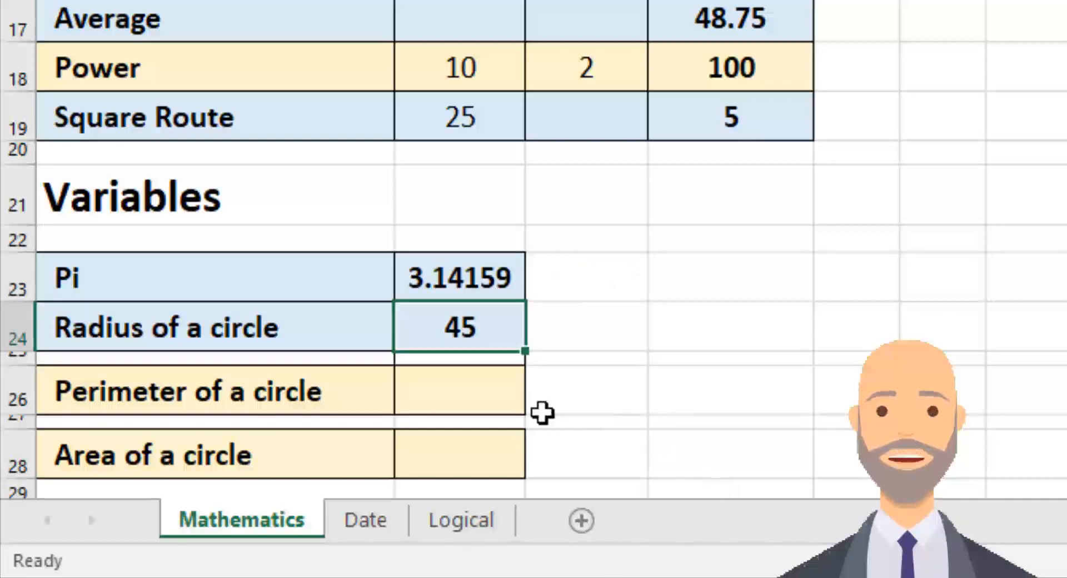
# - Enter the formula =2*B23*B24 in cell B26 to calculate the perimeter of the circle
pyautogui.click(489, 392)
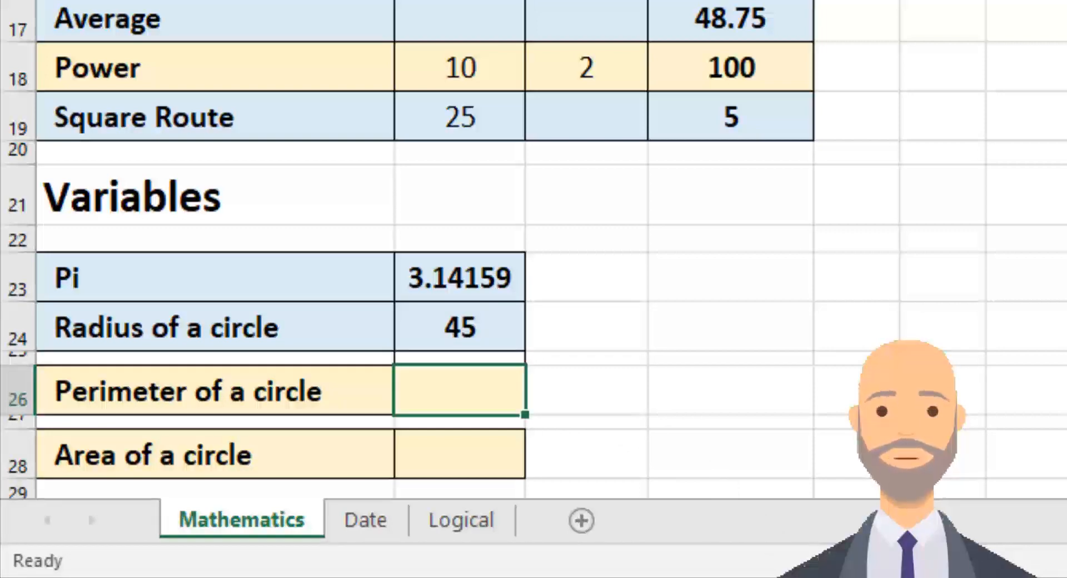
pyautogui.write('=')
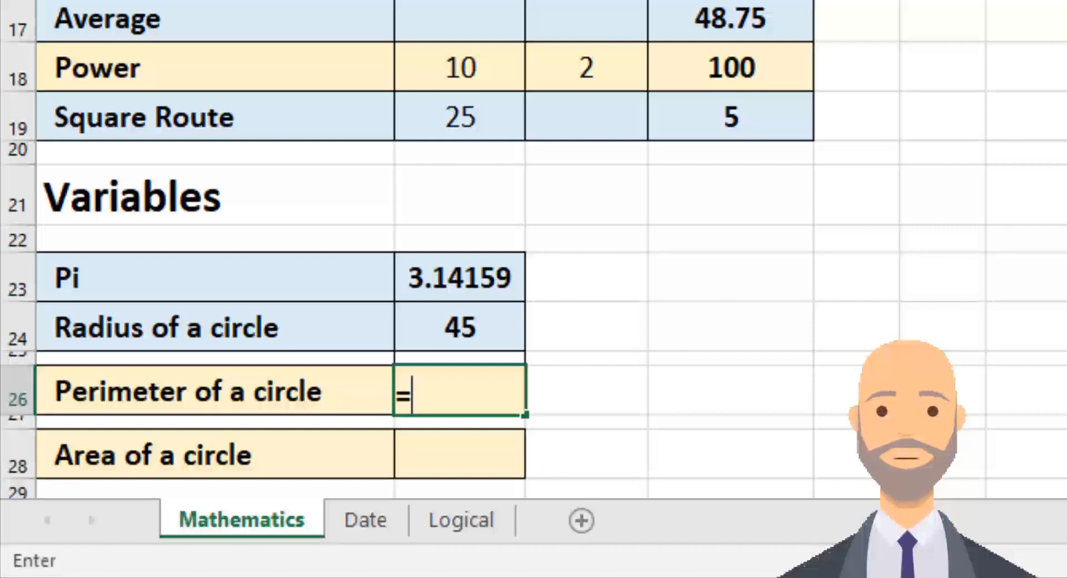
pyautogui.write('2*')
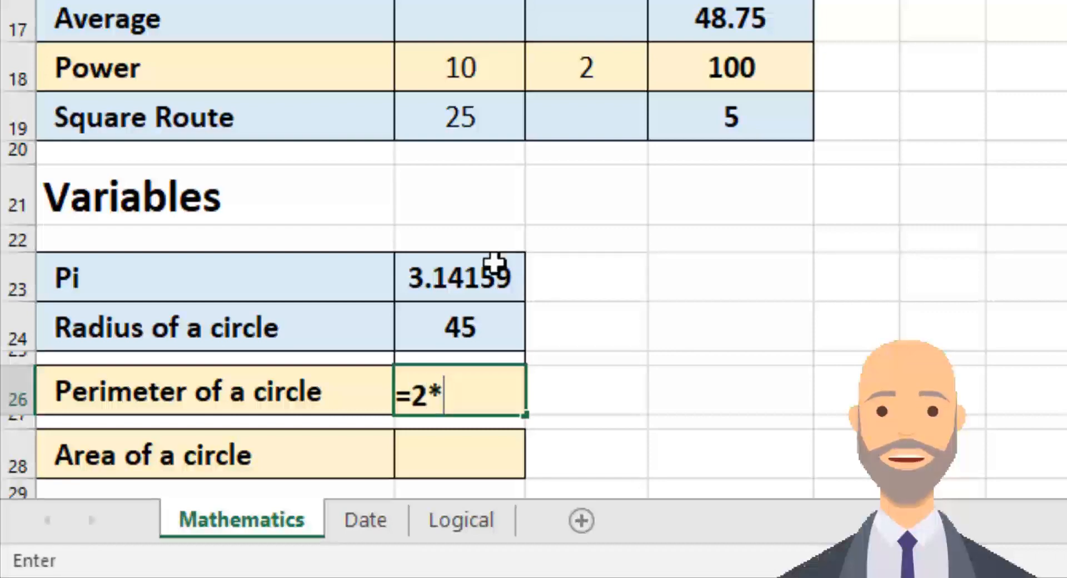
pyautogui.click(494, 262)
pyautogui.write('*')
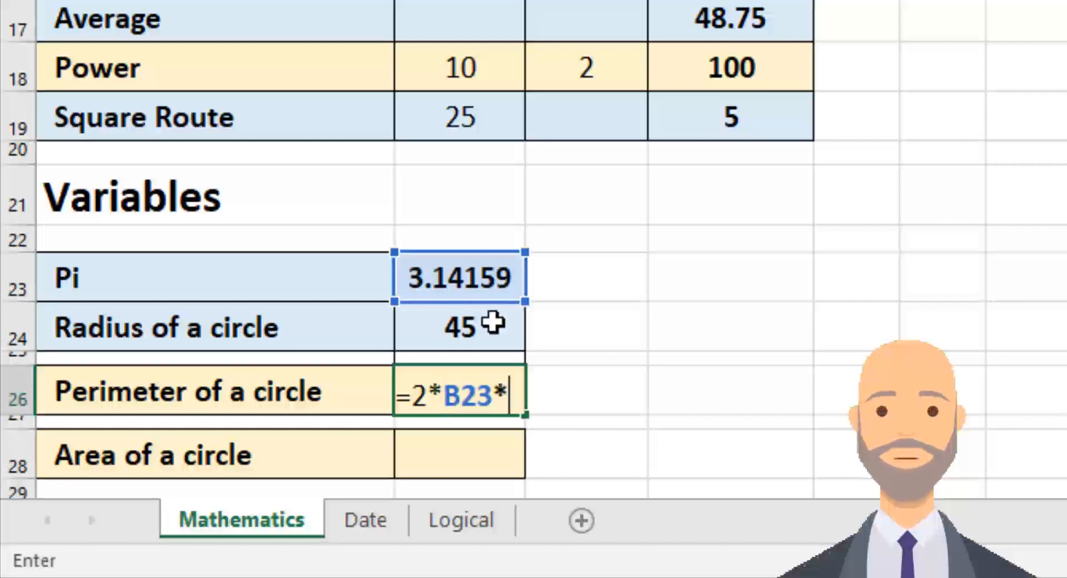
pyautogui.click(493, 322)
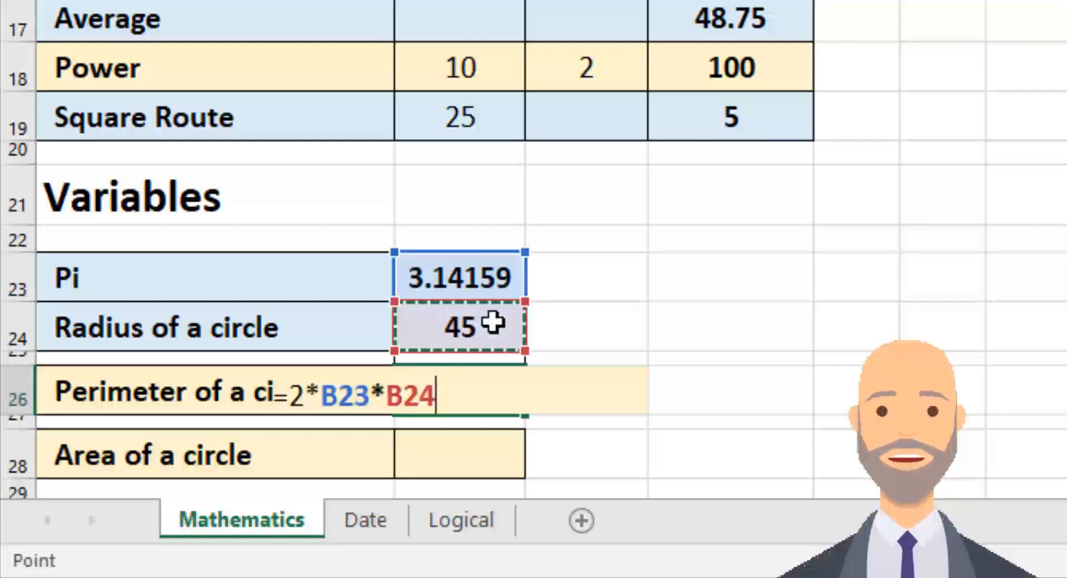
pyautogui.press('Return')
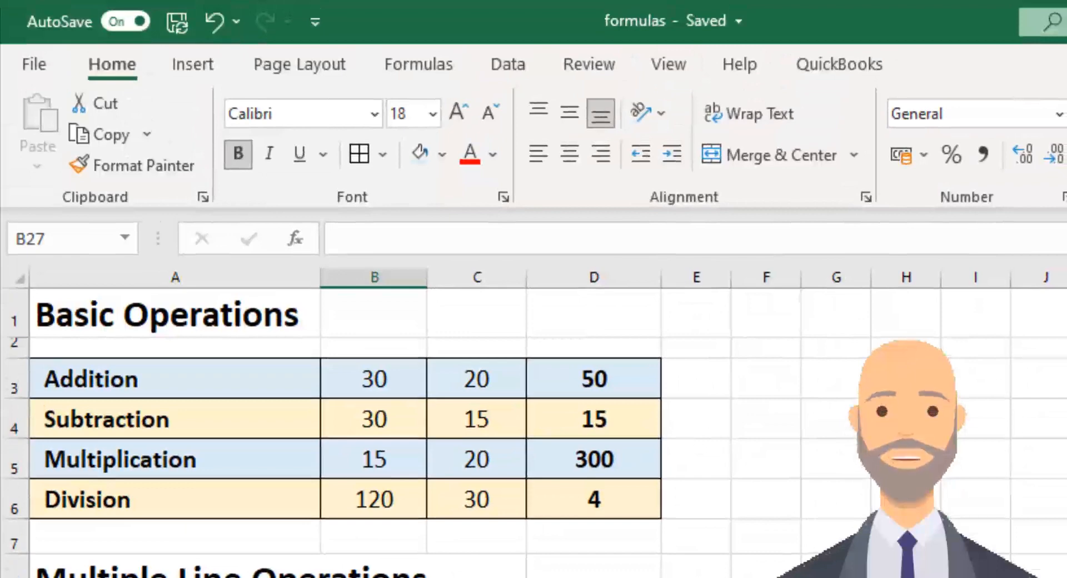
# - Assign the name PI to cell B23, which holds the Pi value
pyautogui.press('Up')
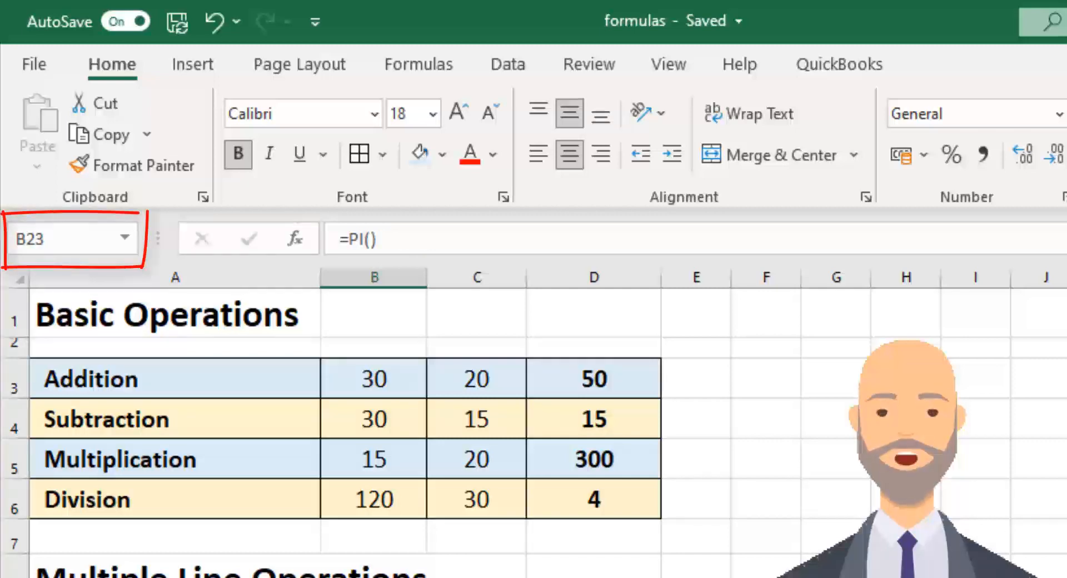
pyautogui.click(87, 244)
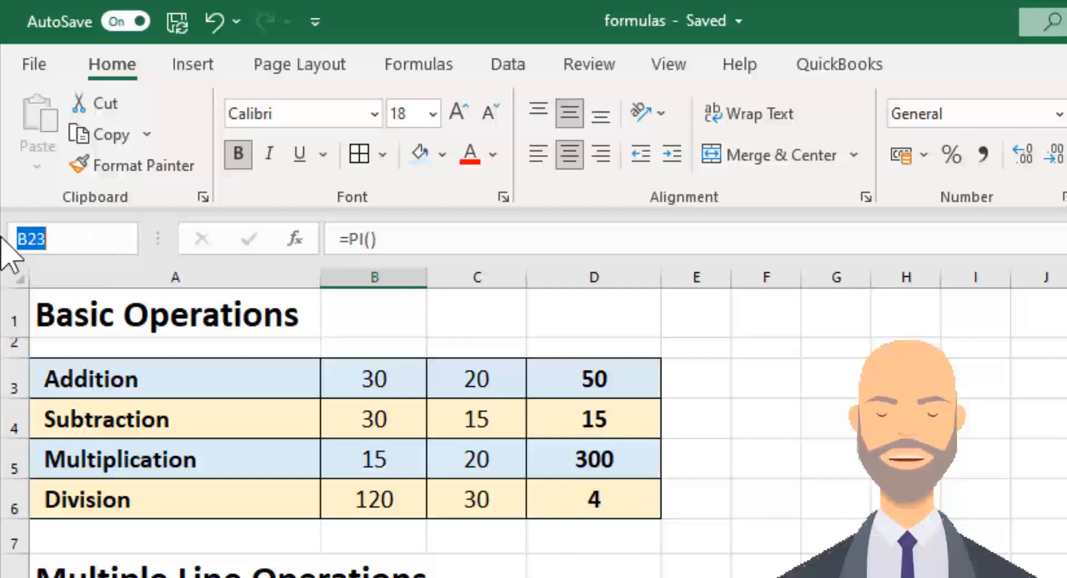
pyautogui.write('PI')
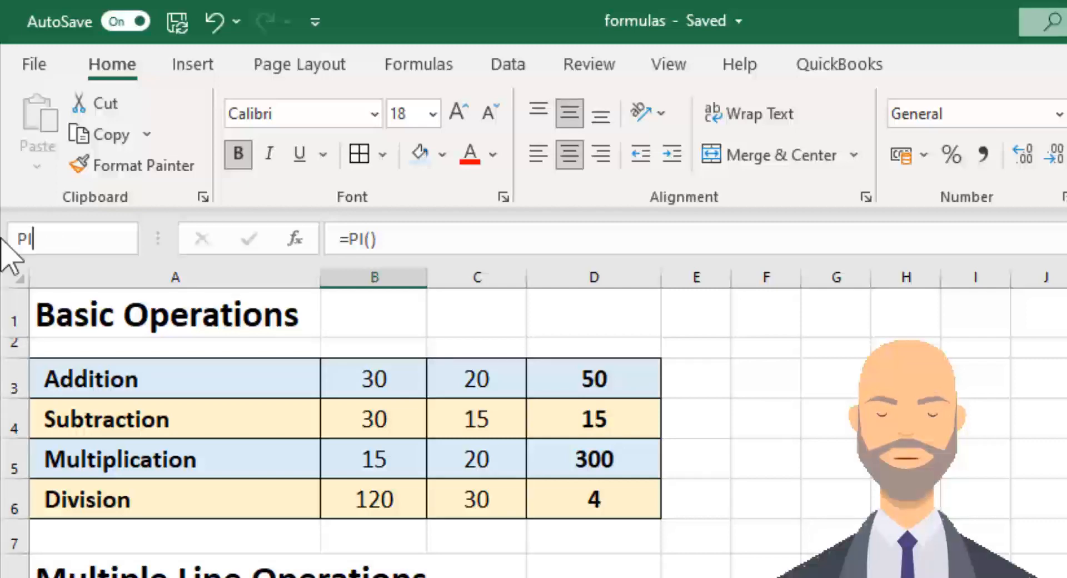
pyautogui.press('Return')
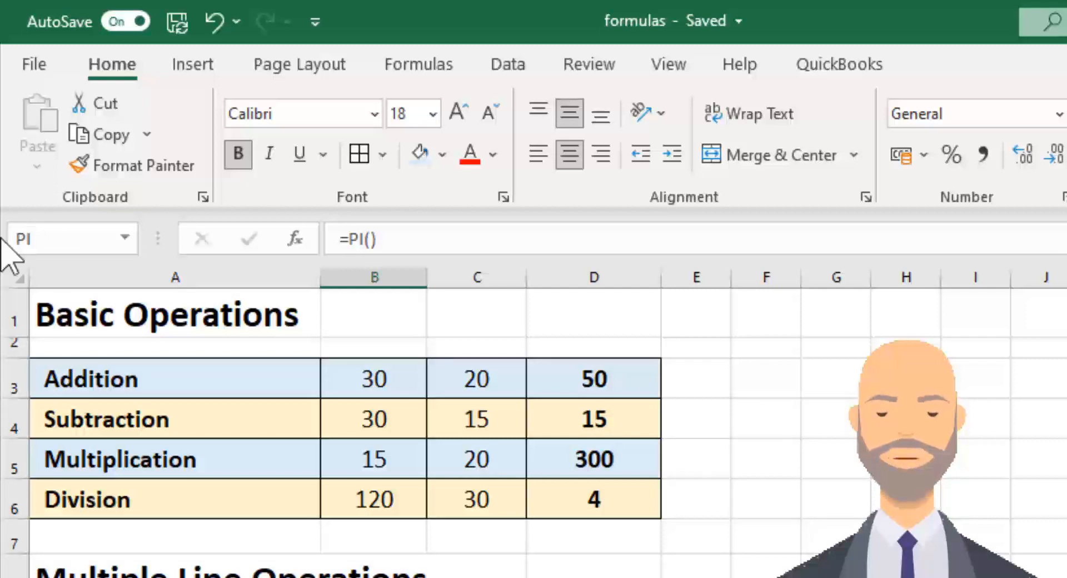
pyautogui.press('Down')
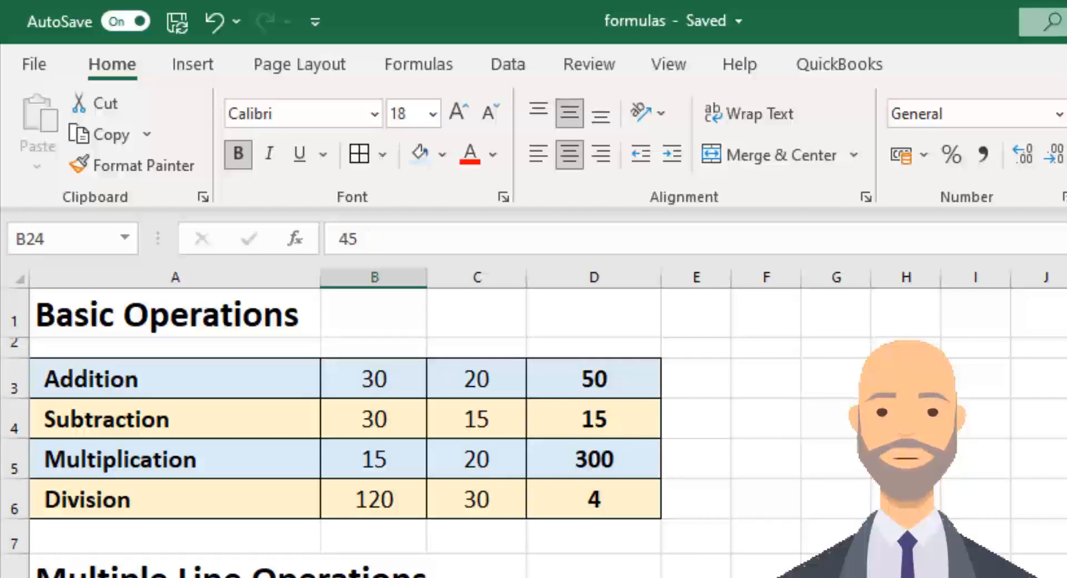
# - Assign the name Radius to cell B24, which holds the radius of the circle
pyautogui.click(92, 246)
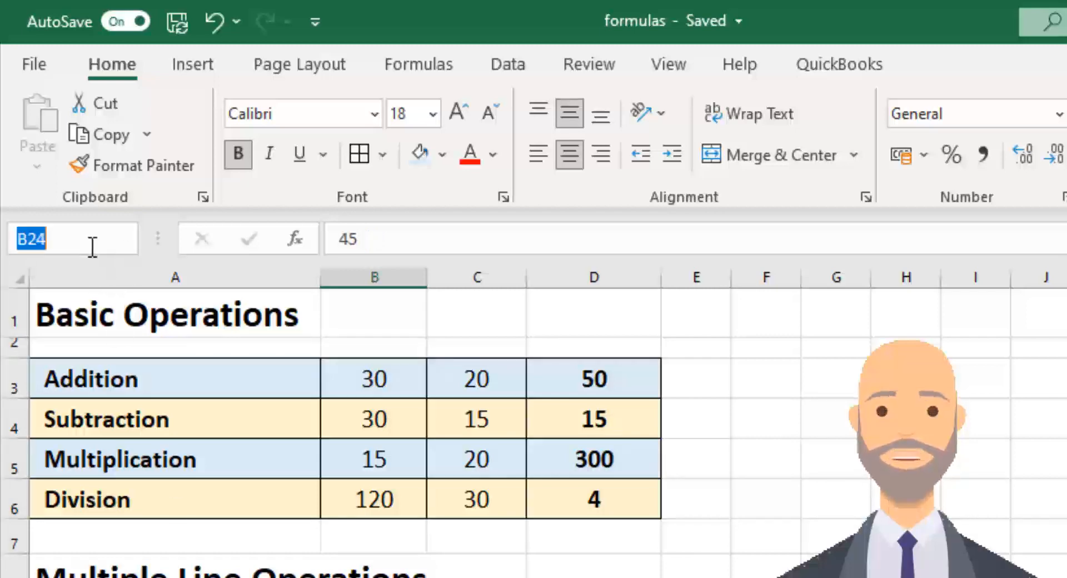
pyautogui.write('Radius')
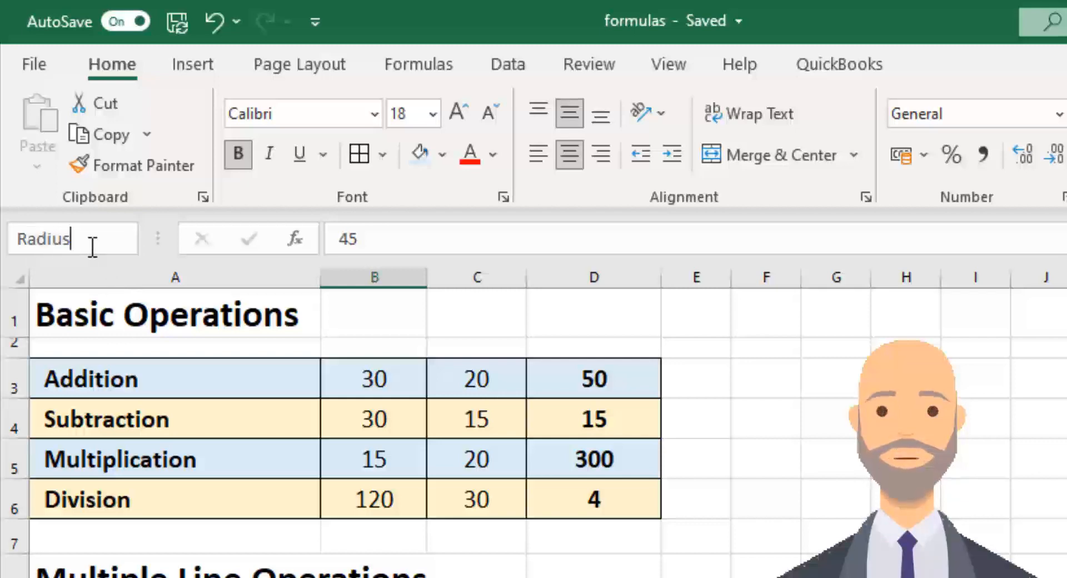
pyautogui.press('Return')
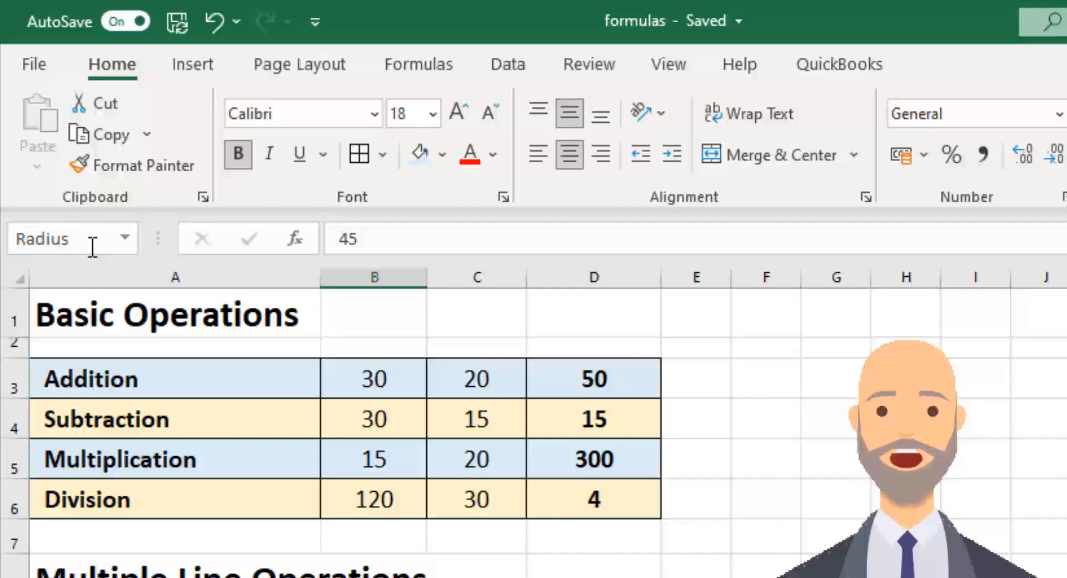
# - Replace the perimeter formula in cell B26 with =2*PI*Radius, using the named cells
pyautogui.click(374, 576)
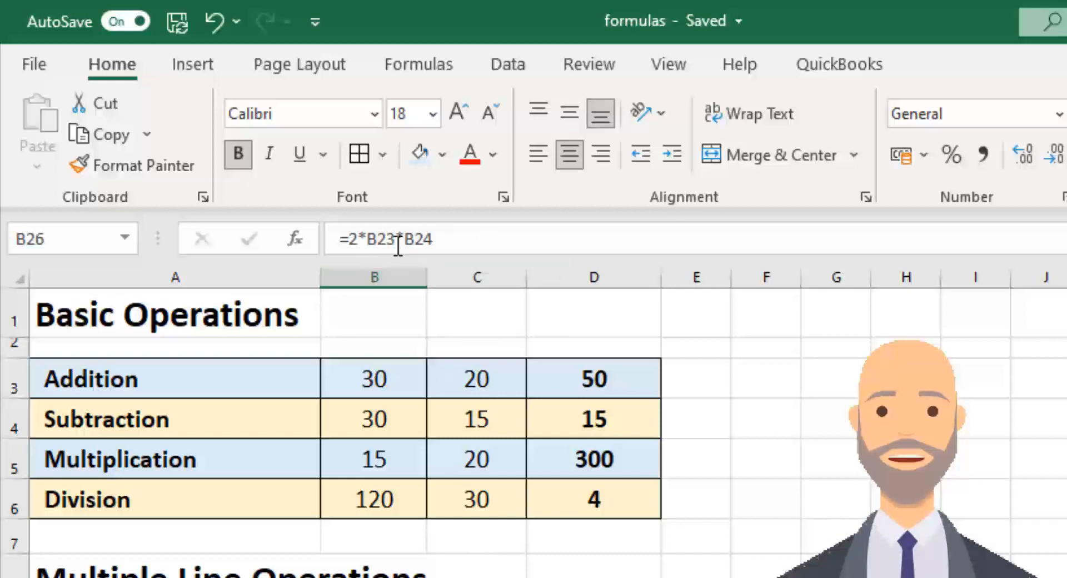
pyautogui.moveTo(455, 239); pyautogui.dragTo(368, 239)
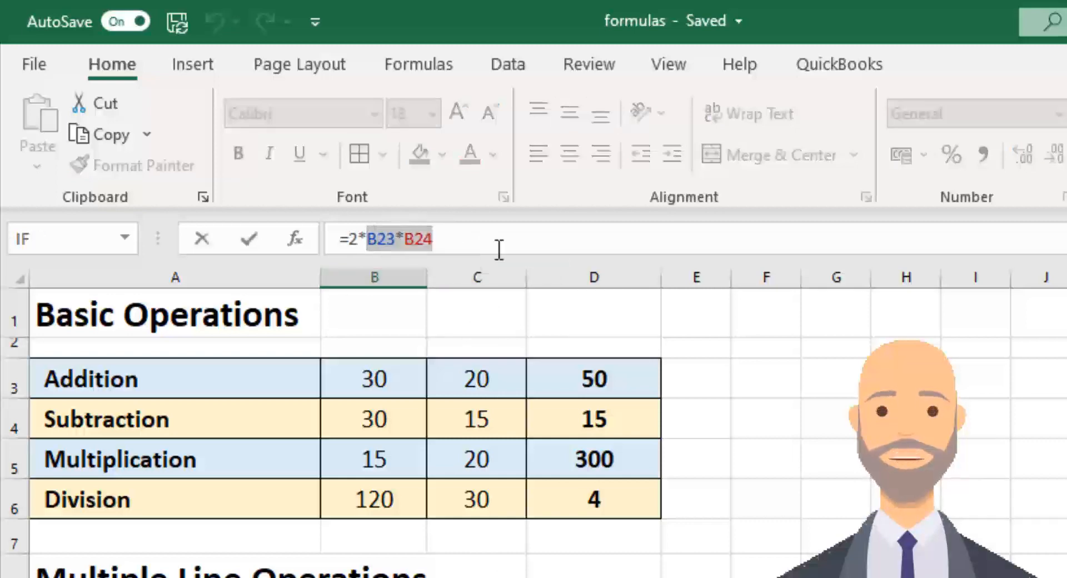
pyautogui.moveTo(529, 248); pyautogui.dragTo(1, 248)
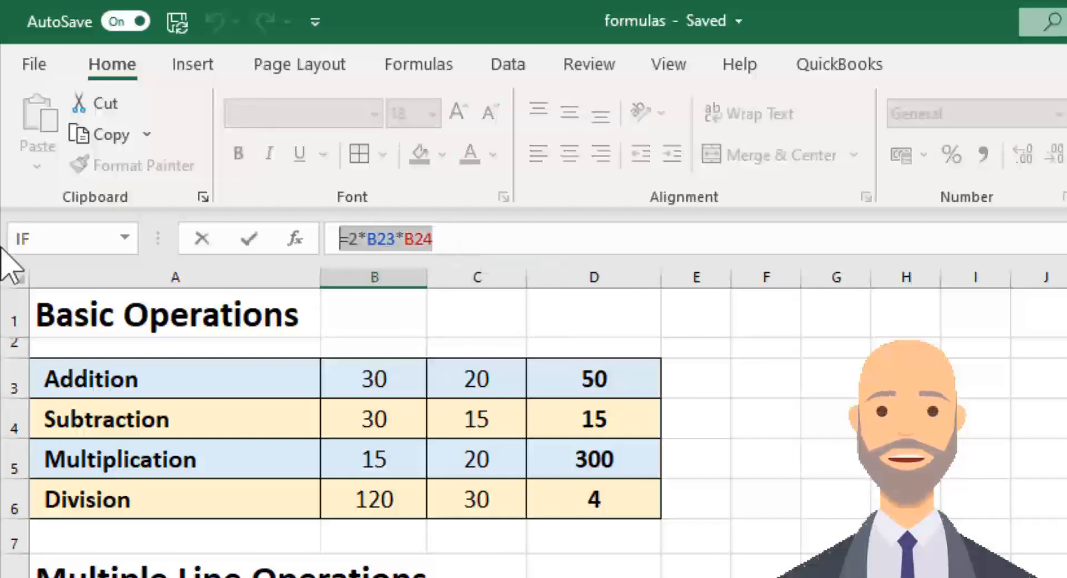
pyautogui.write('=2')
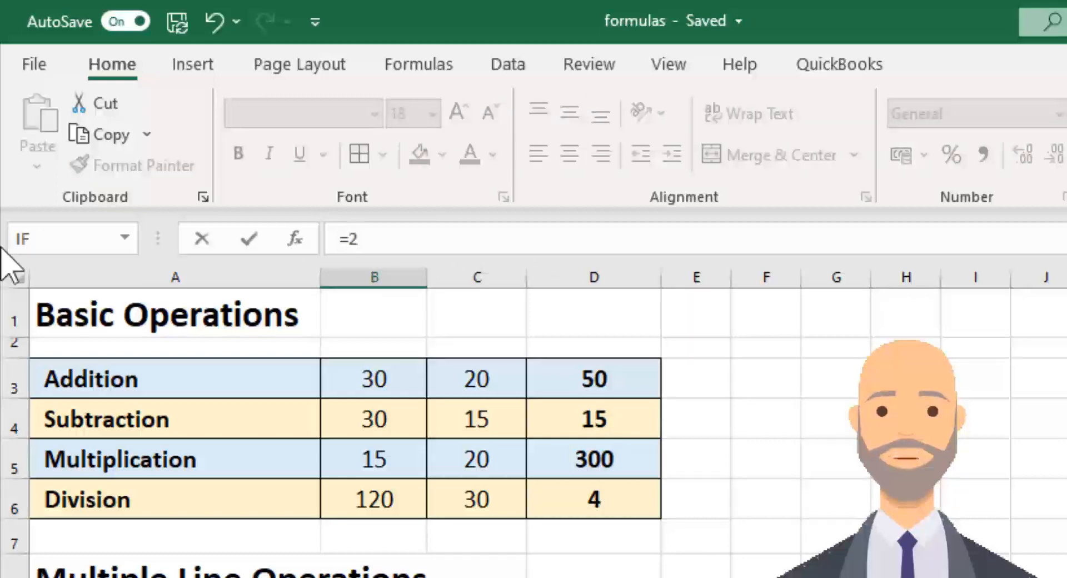
pyautogui.write('*PI*')
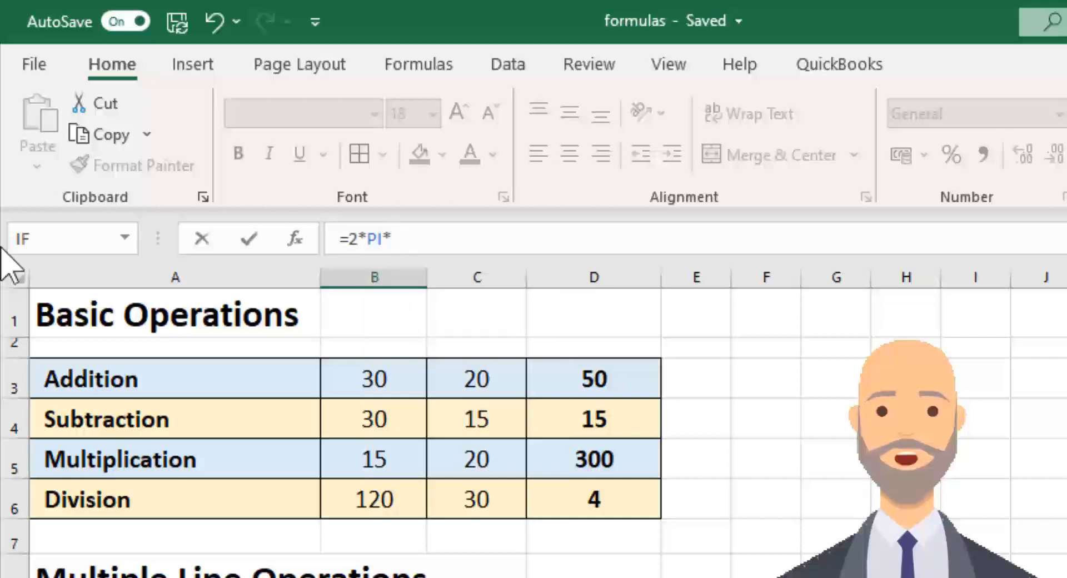
pyautogui.write('ra')
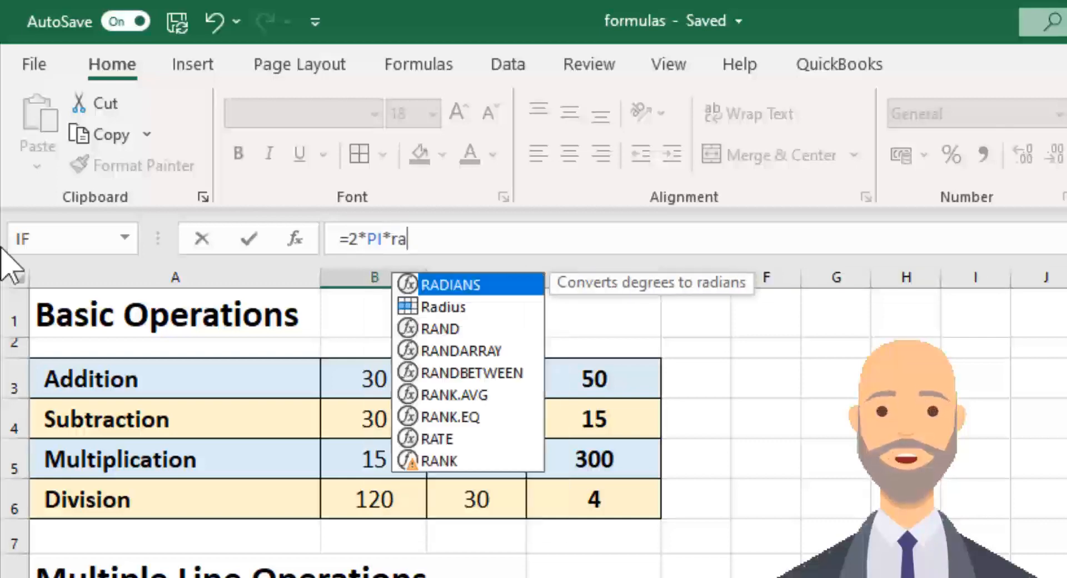
pyautogui.click(464, 307)
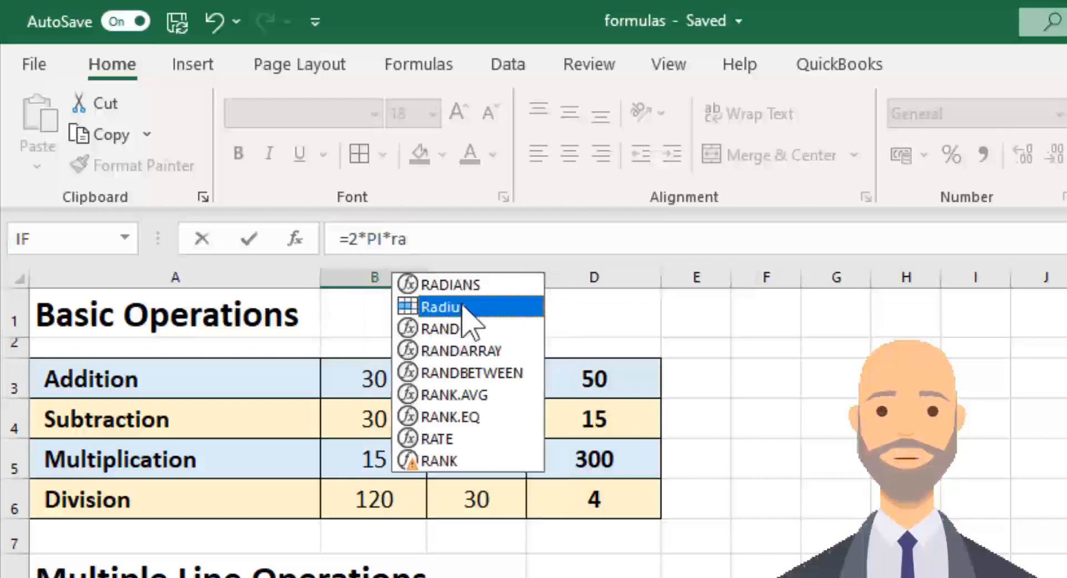
pyautogui.doubleClick(463, 307)
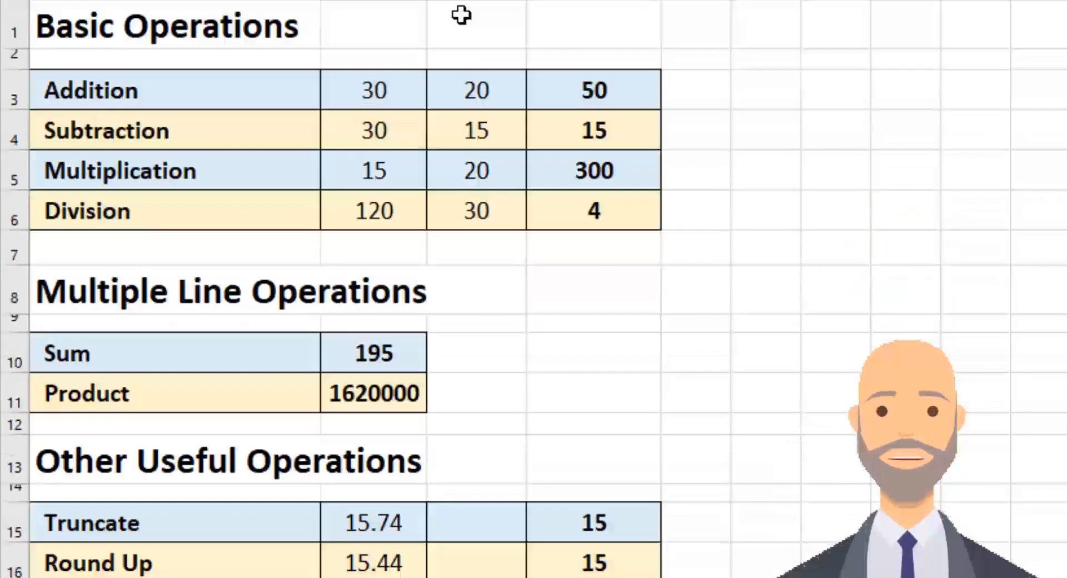
pyautogui.press('Return')
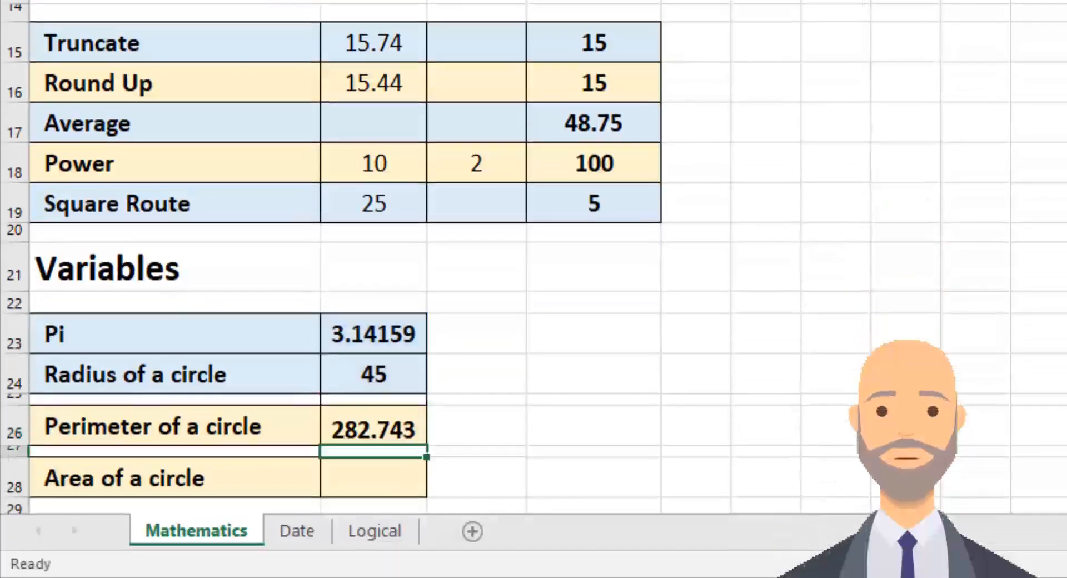
pyautogui.click(373, 428)
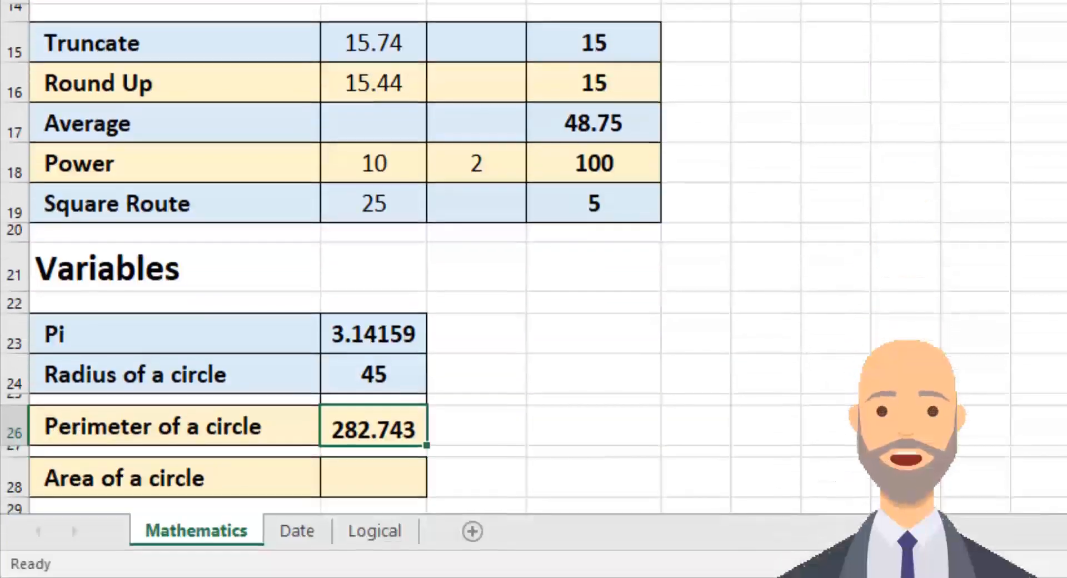
# - Enter the formula =pi*radius*radius in cell B28 to calculate the area of the circle
pyautogui.click(398, 479)
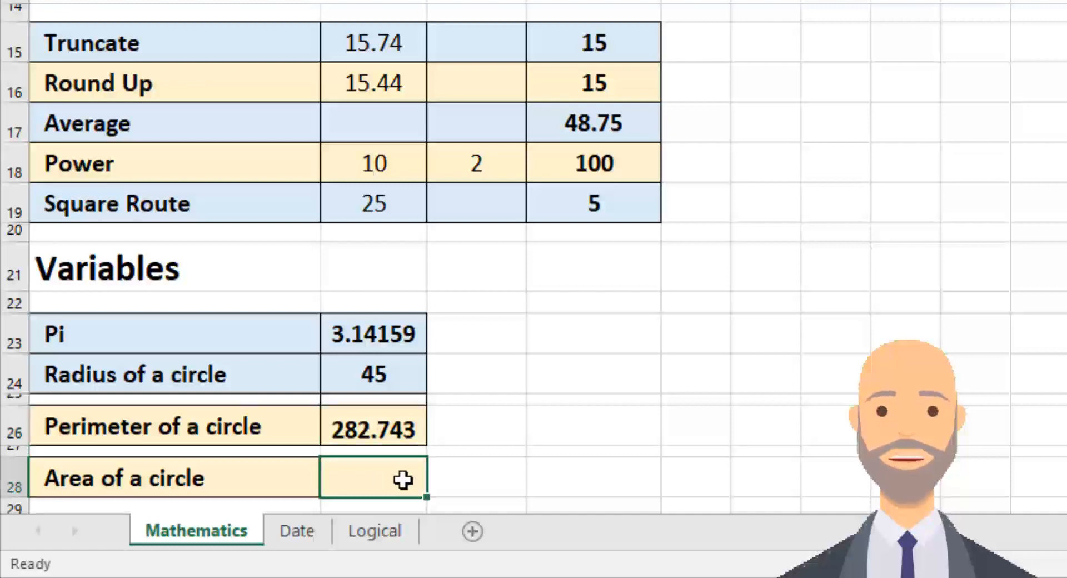
pyautogui.write('=p')
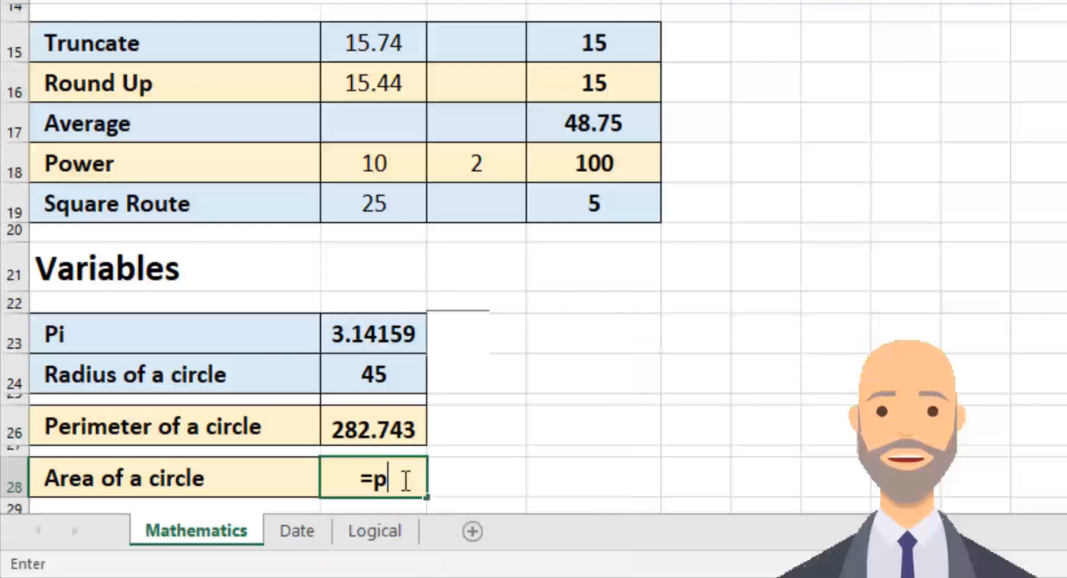
pyautogui.write('i*rad')
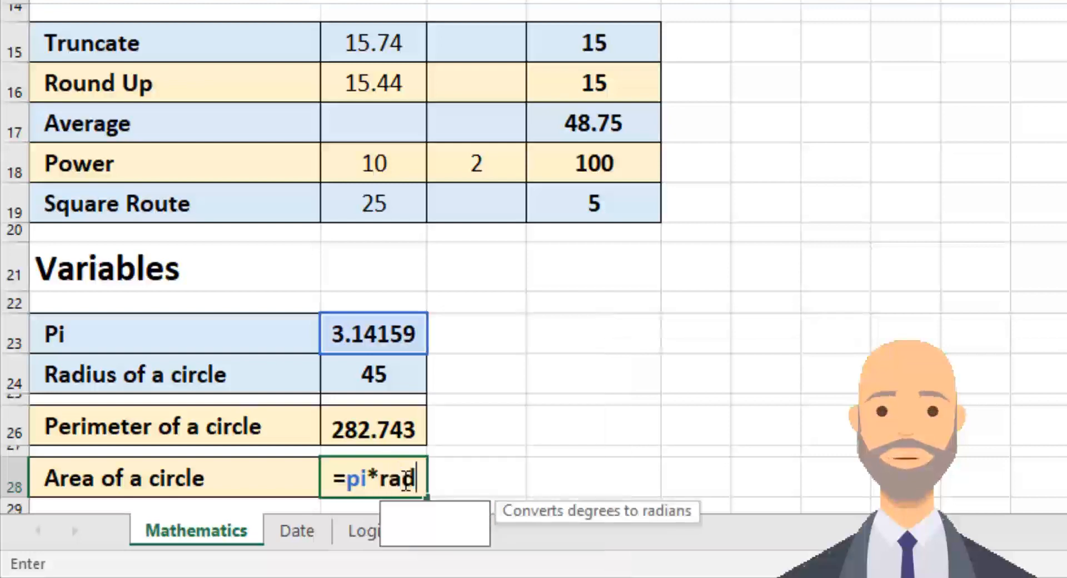
pyautogui.write('ius*')
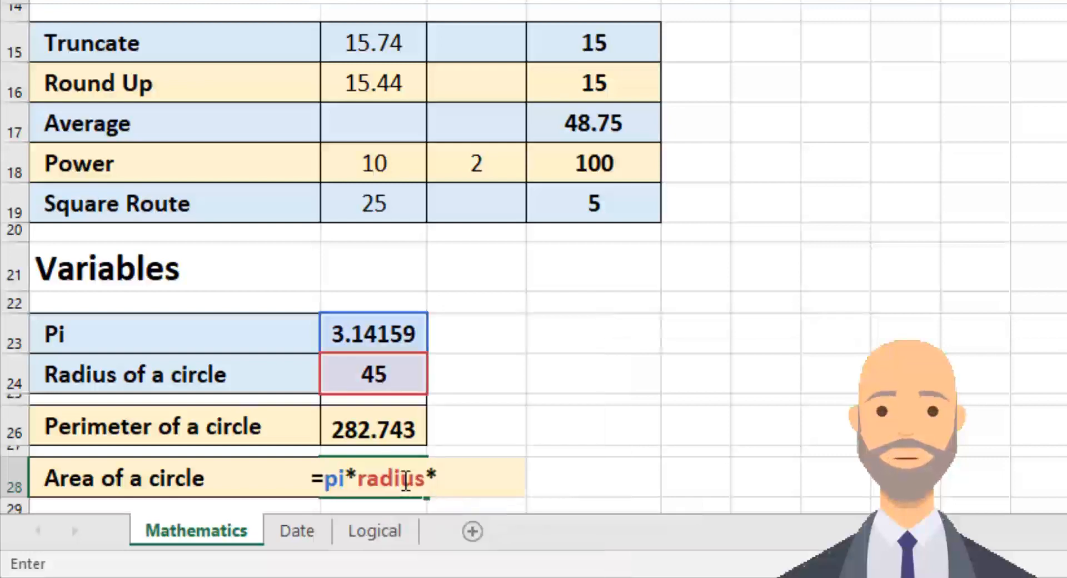
pyautogui.write('radius')
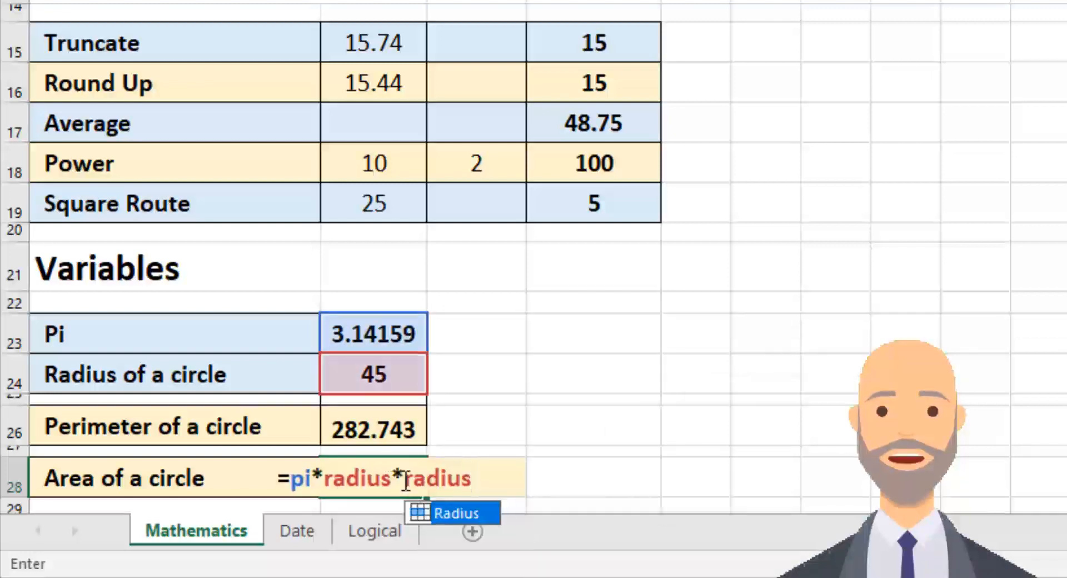
pyautogui.press('Return')
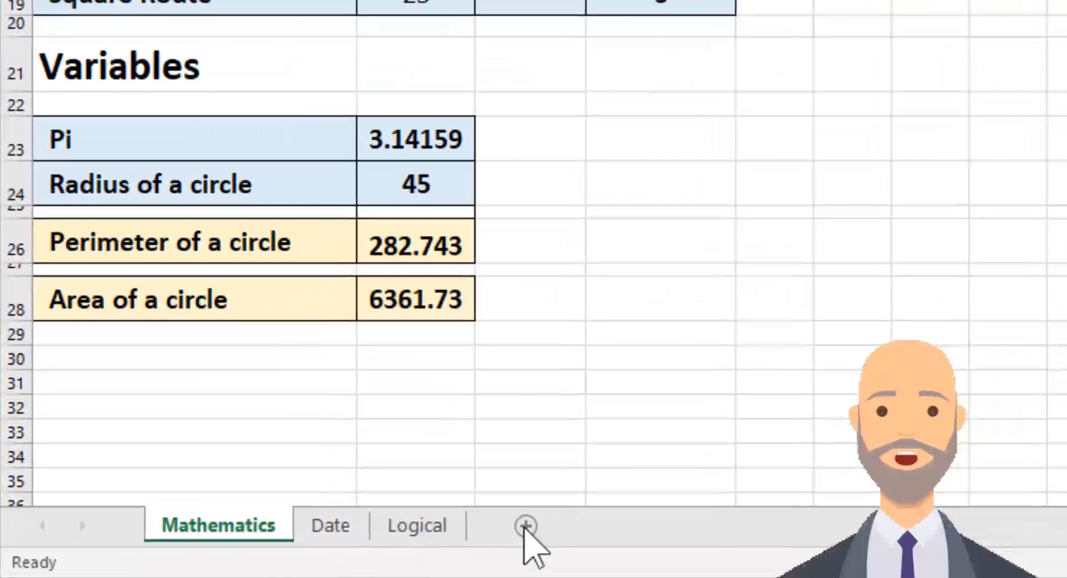
# - Add a new worksheet to the workbook and enter the label Total in its cell A1
pyautogui.click(526, 527)
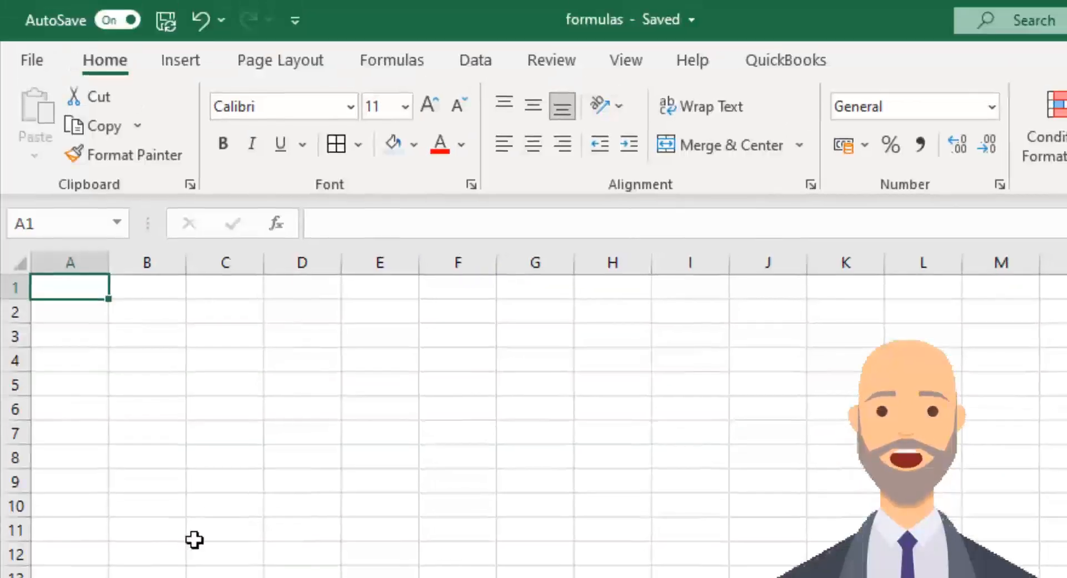
pyautogui.write('Total')
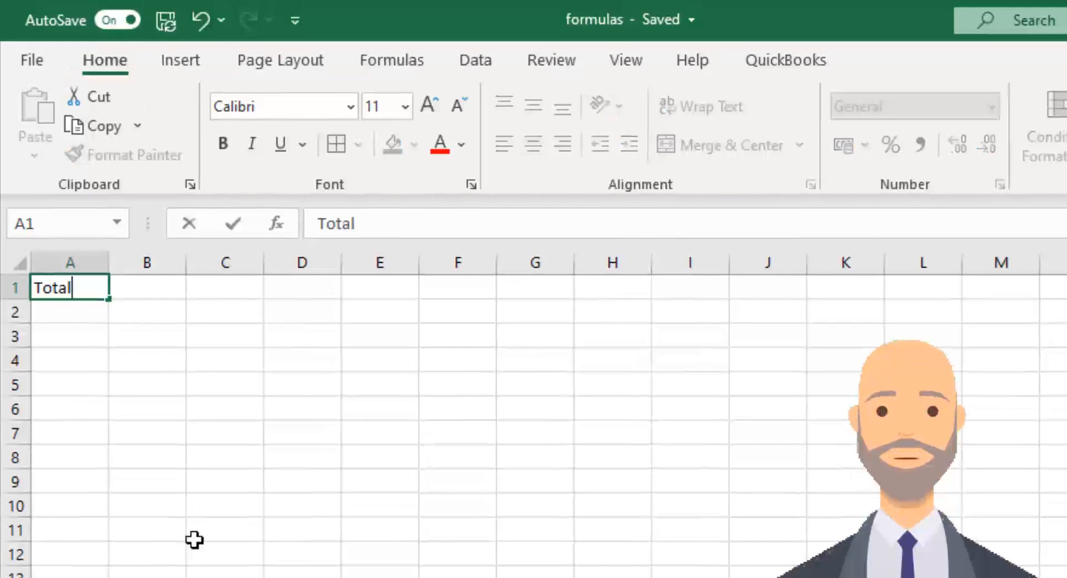
pyautogui.press('Tab')
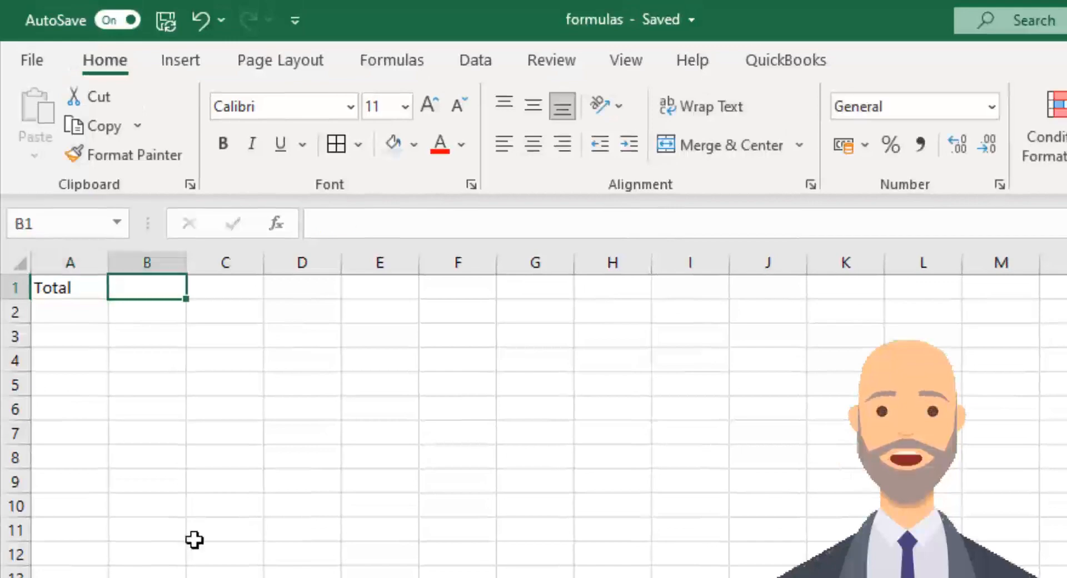
# - Enlarge the font of the whole new worksheet to 18 and widen all its columns
pyautogui.click(20, 259)
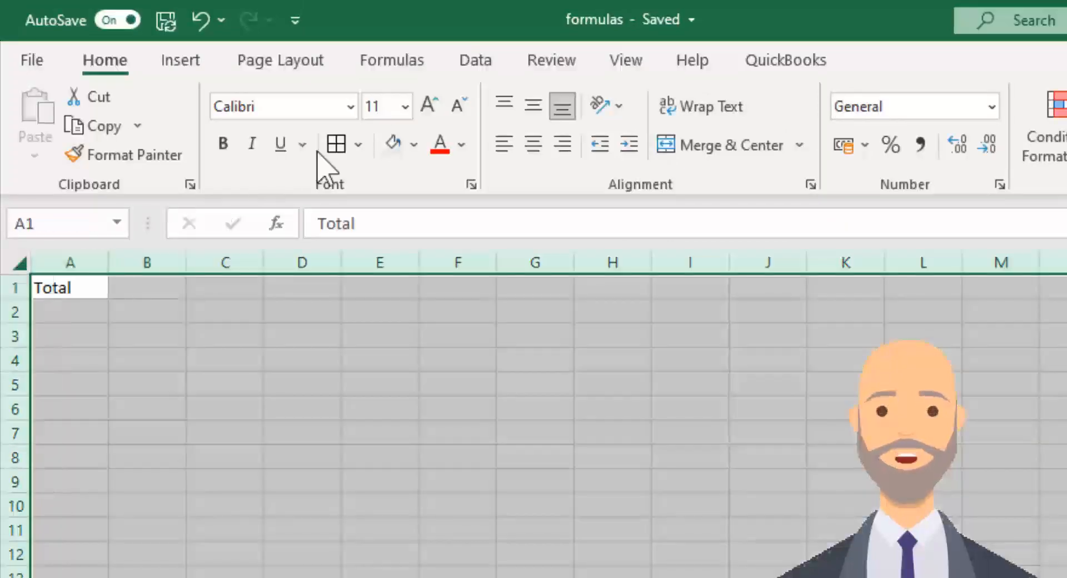
pyautogui.click(428, 103)
pyautogui.click(429, 103)
pyautogui.click(429, 104)
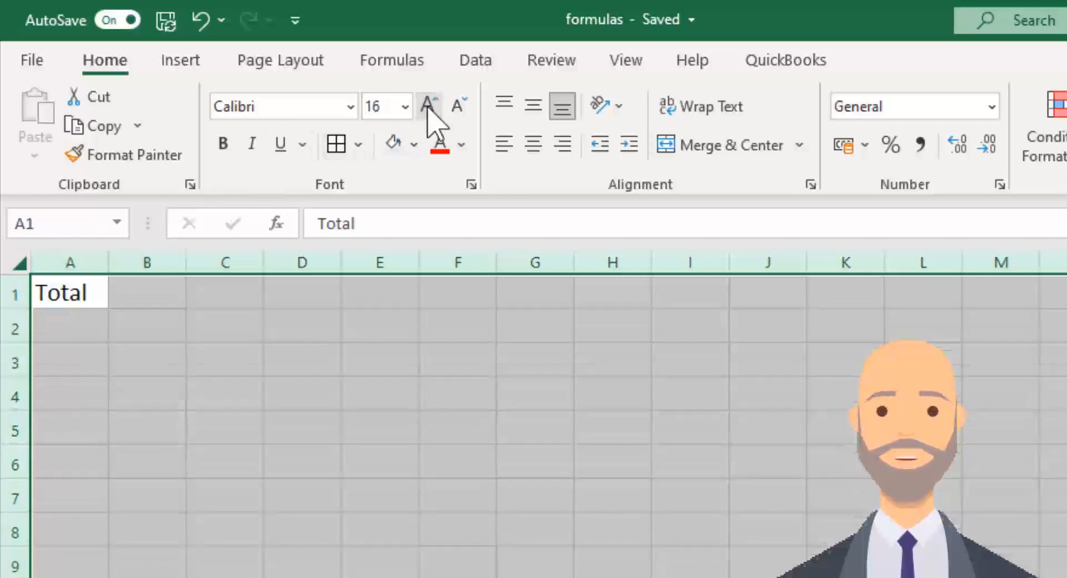
pyautogui.click(428, 103)
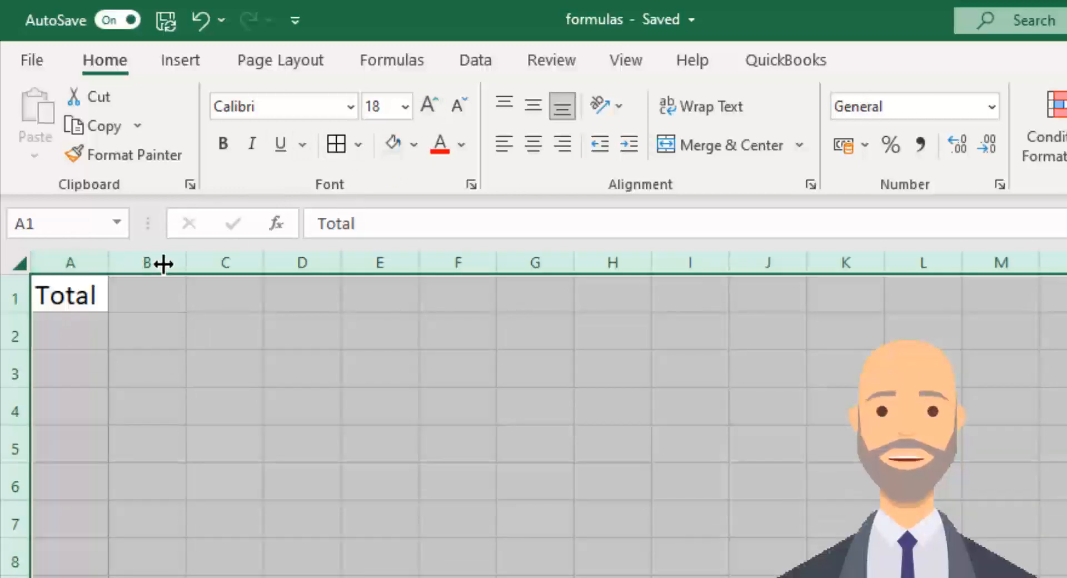
pyautogui.moveTo(163, 264); pyautogui.dragTo(169, 262)
pyautogui.click(245, 495)
# - Enter the formula =Mathematics!B11 in cell B1 to link the Total to the Product on the Mathematics sheet
pyautogui.click(248, 294)
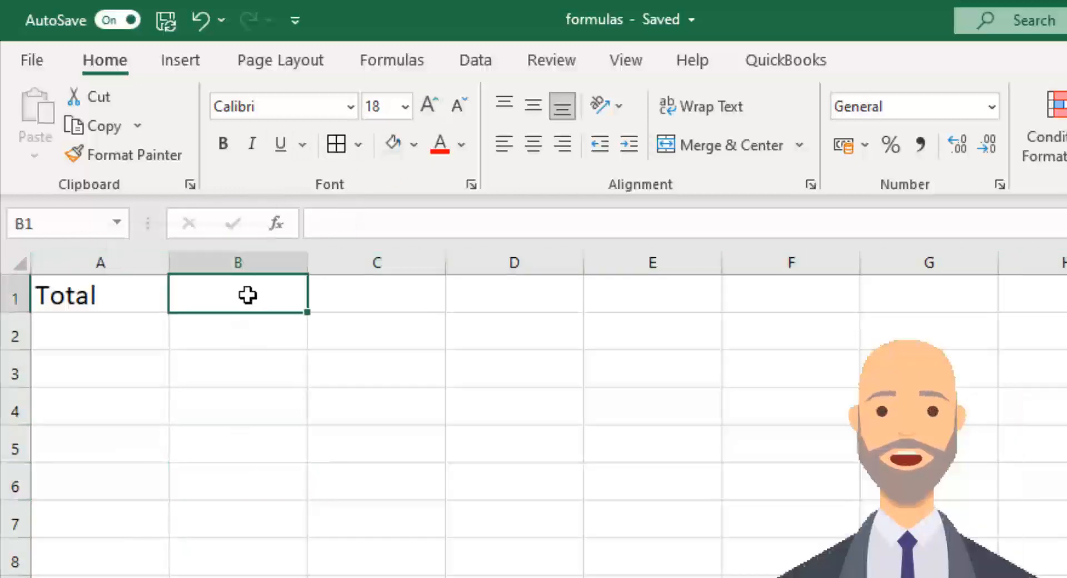
pyautogui.write('=')
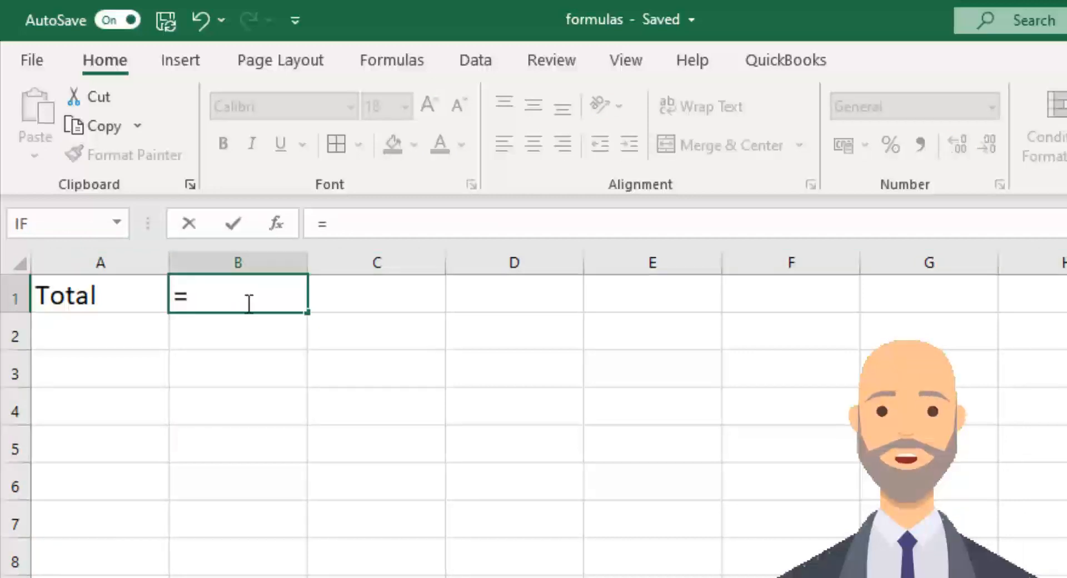
pyautogui.hotkey('ctrl', 'pageup')
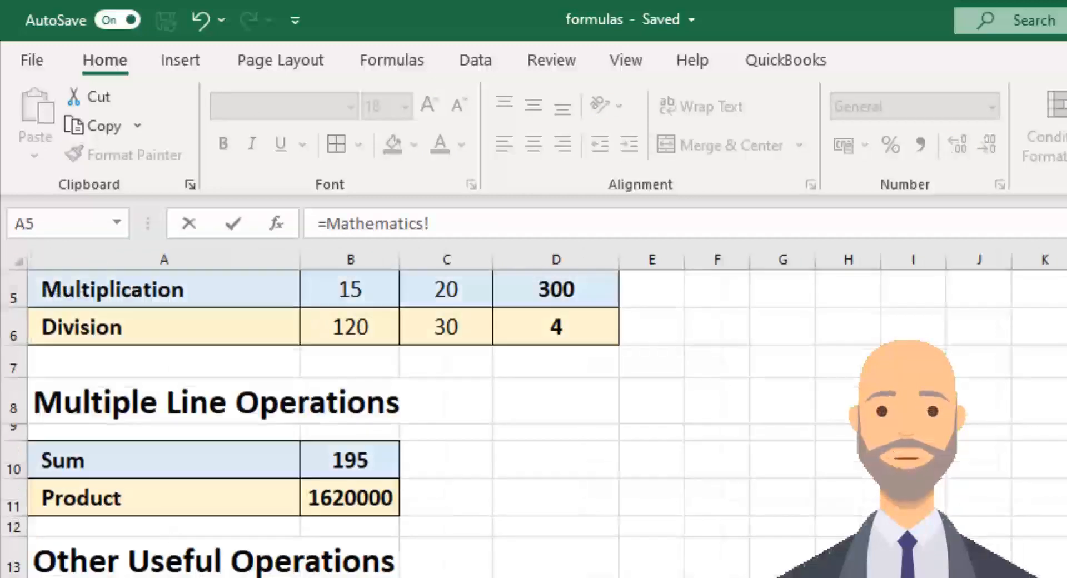
pyautogui.click(349, 497)
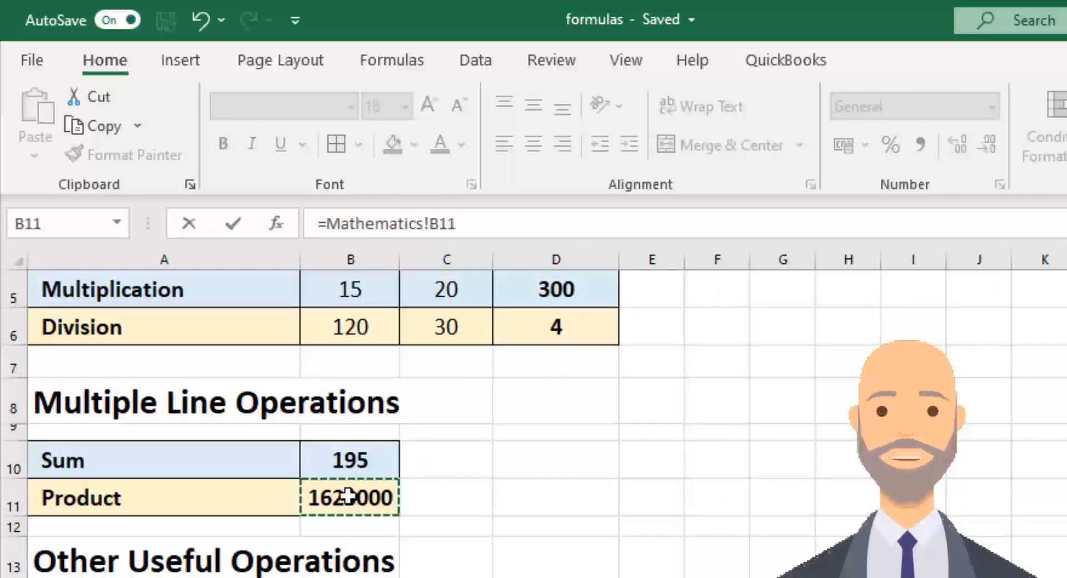
pyautogui.press('Return')
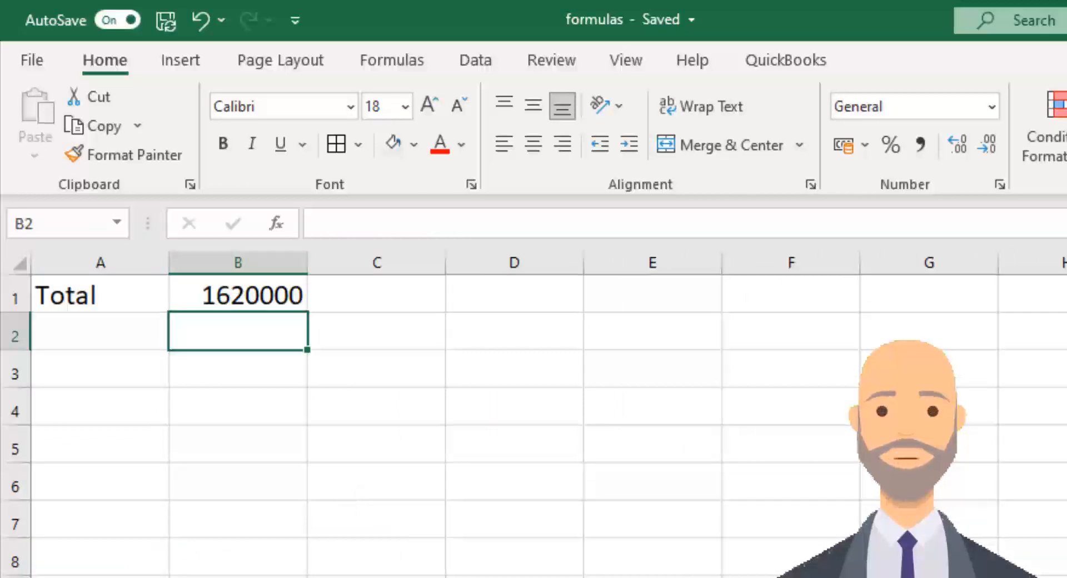
# - Change the Division value in cell B6 of the Mathematics sheet to 60 and check the linked Total on the new sheet
pyautogui.hotkey('ctrl', 'pageup')
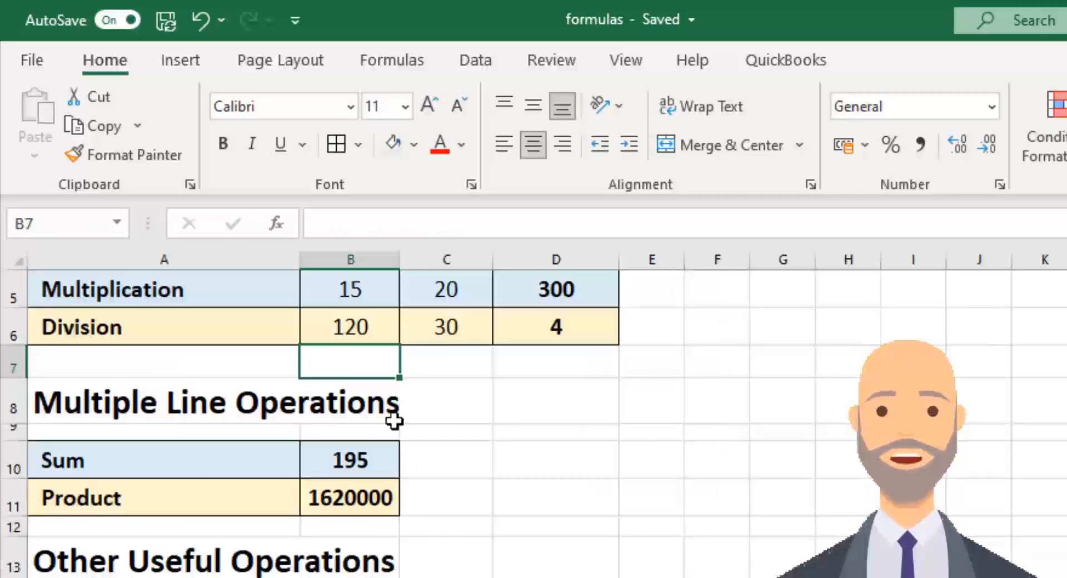
pyautogui.click(375, 328)
pyautogui.write('60')
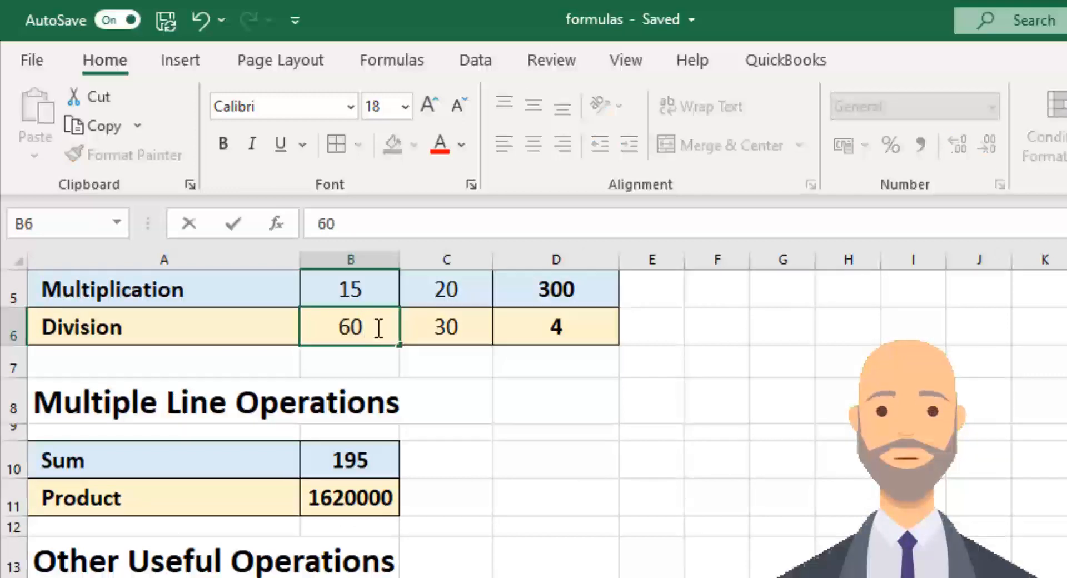
pyautogui.press('Return')
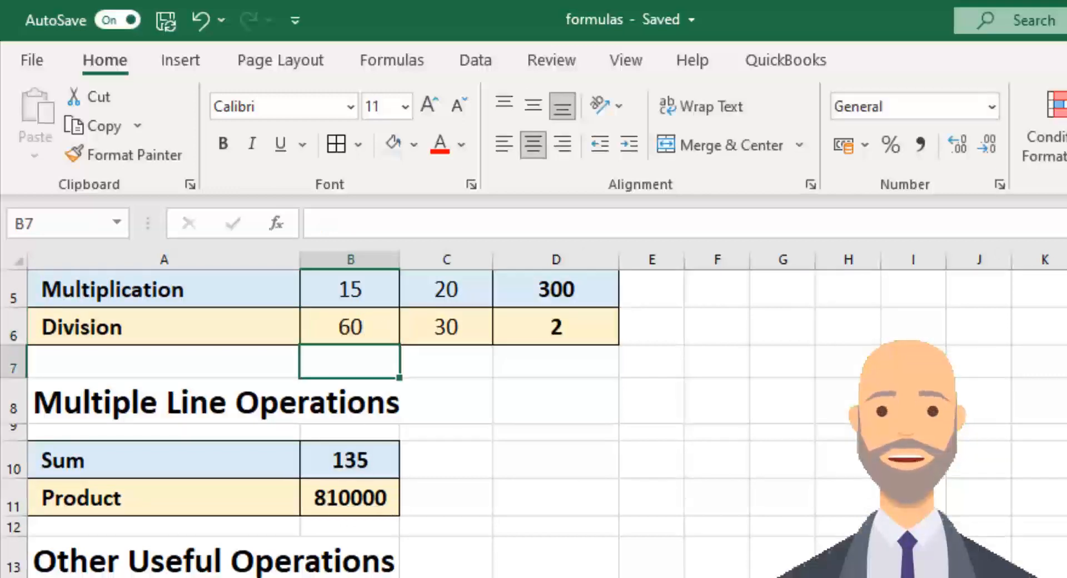
pyautogui.hotkey('ctrl', 'pagedown')
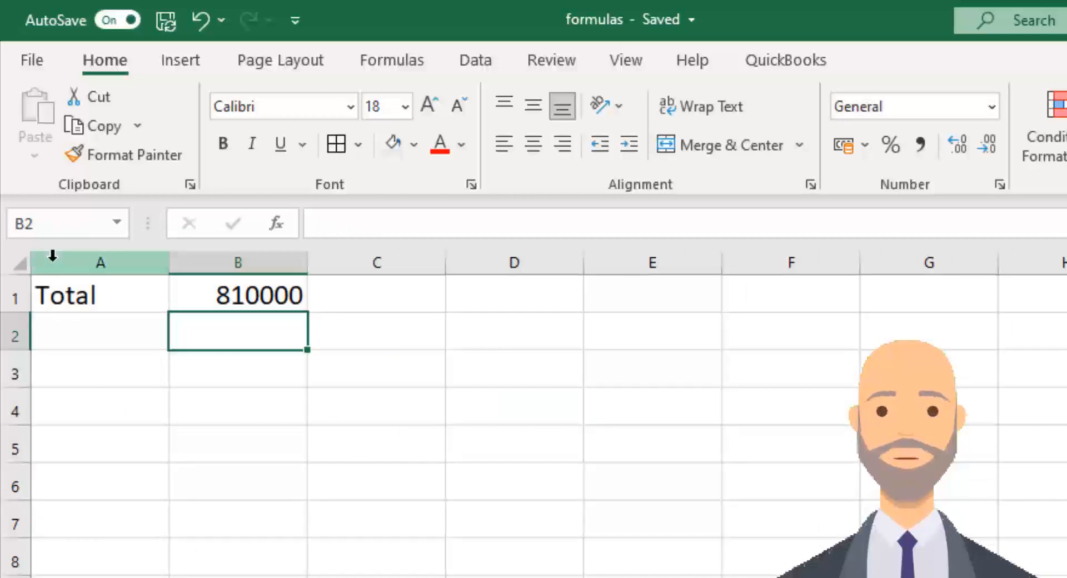
pyautogui.click(137, 332)
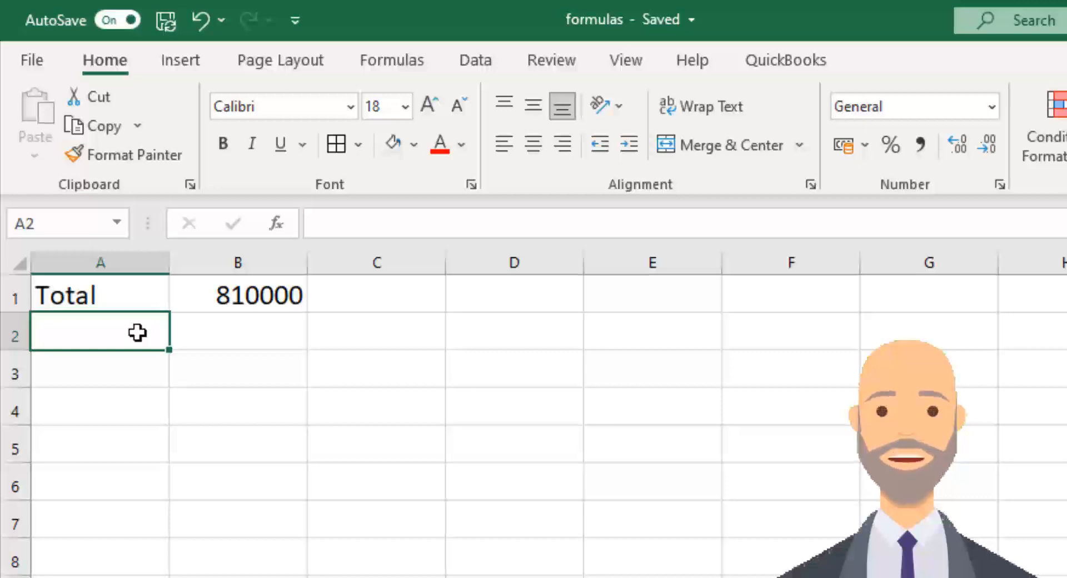
# - Label cell A2 of the new worksheet PI and enter the formula =pi in B2 to use the named variable
pyautogui.write('PI')
pyautogui.press('Tab')
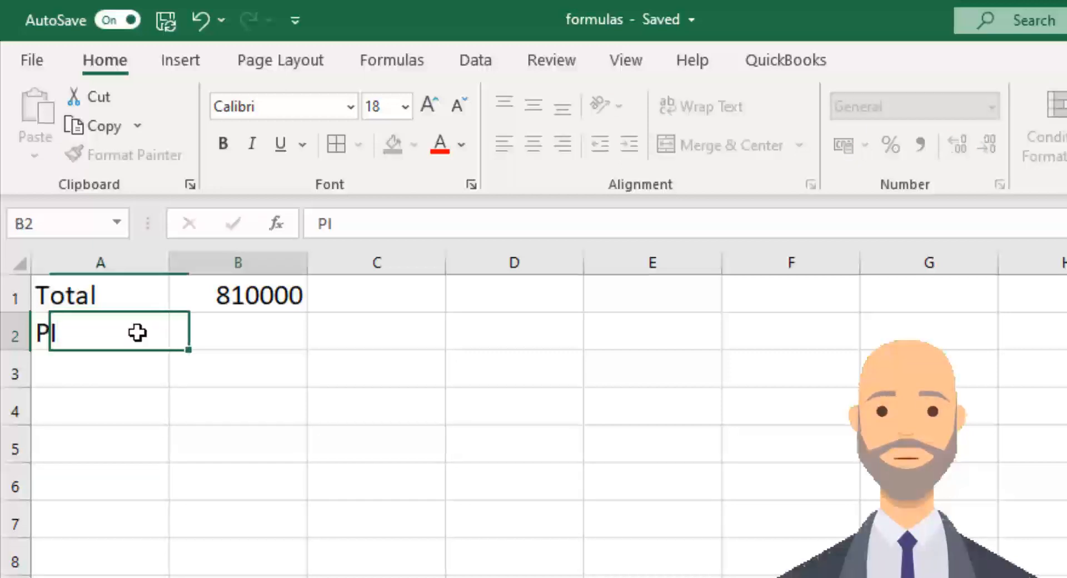
pyautogui.write('=p')
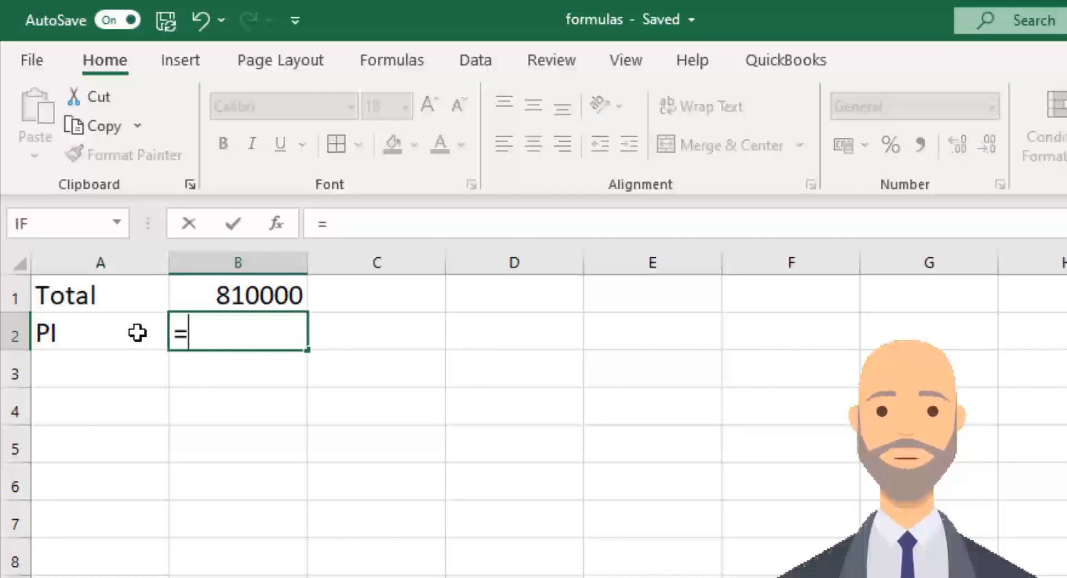
pyautogui.write('i')
pyautogui.press('Return')
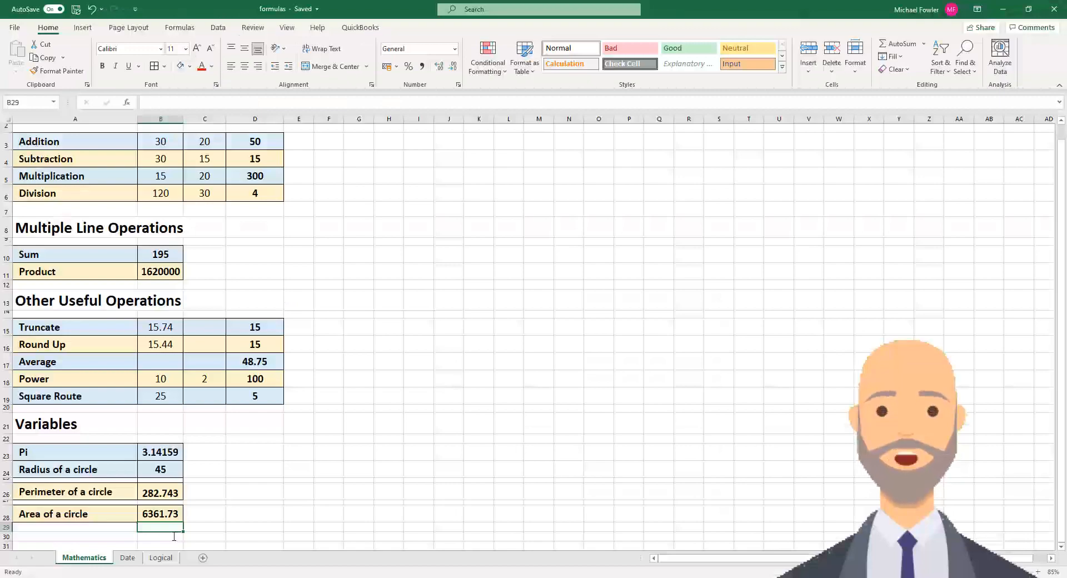
# - On the Date worksheet, enter the formula =today() in cell B3 for Todays Date
pyautogui.click(128, 558)
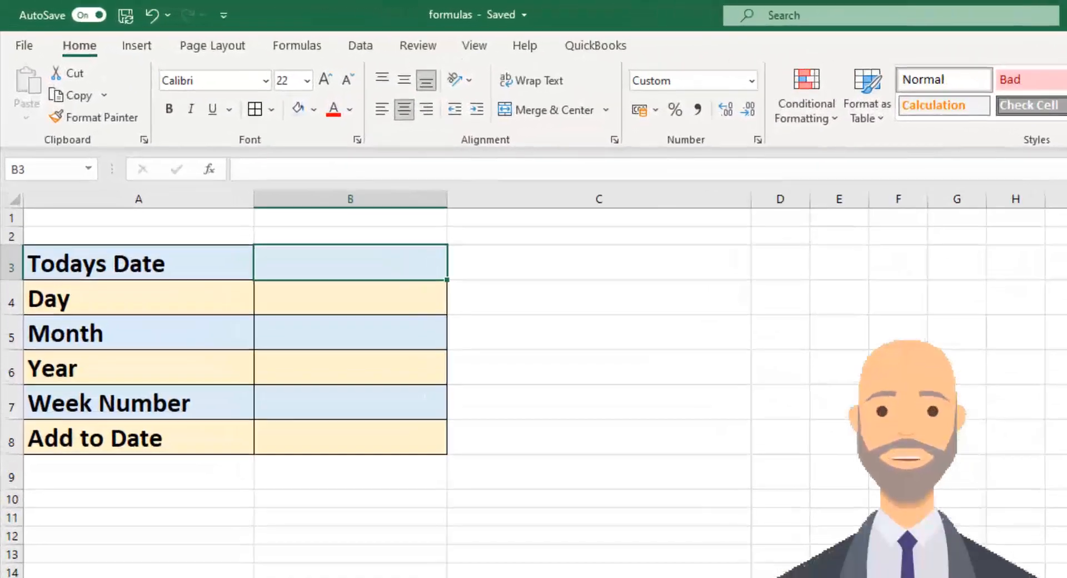
pyautogui.write('=')
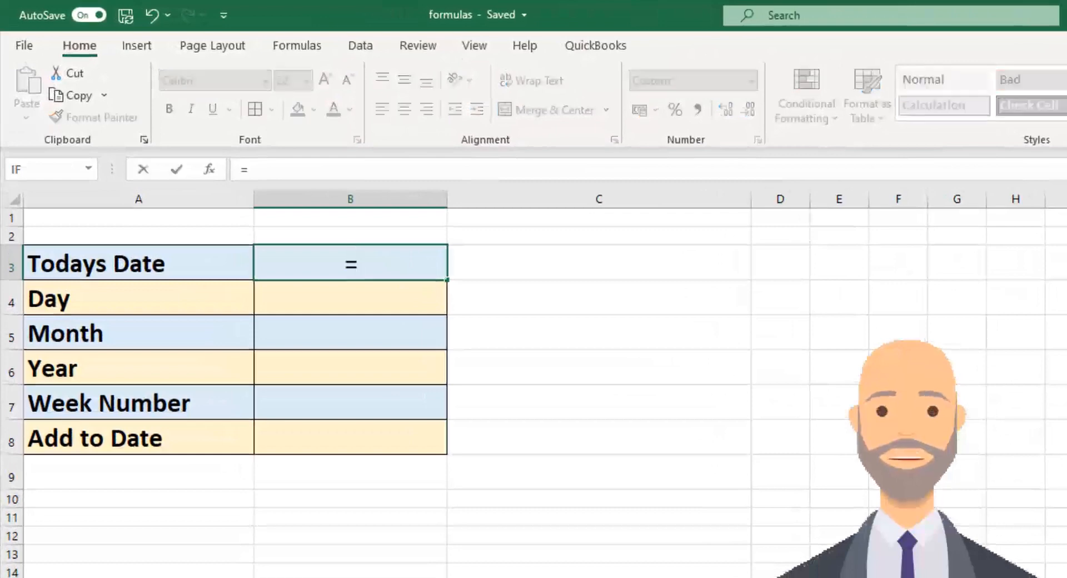
pyautogui.write('today')
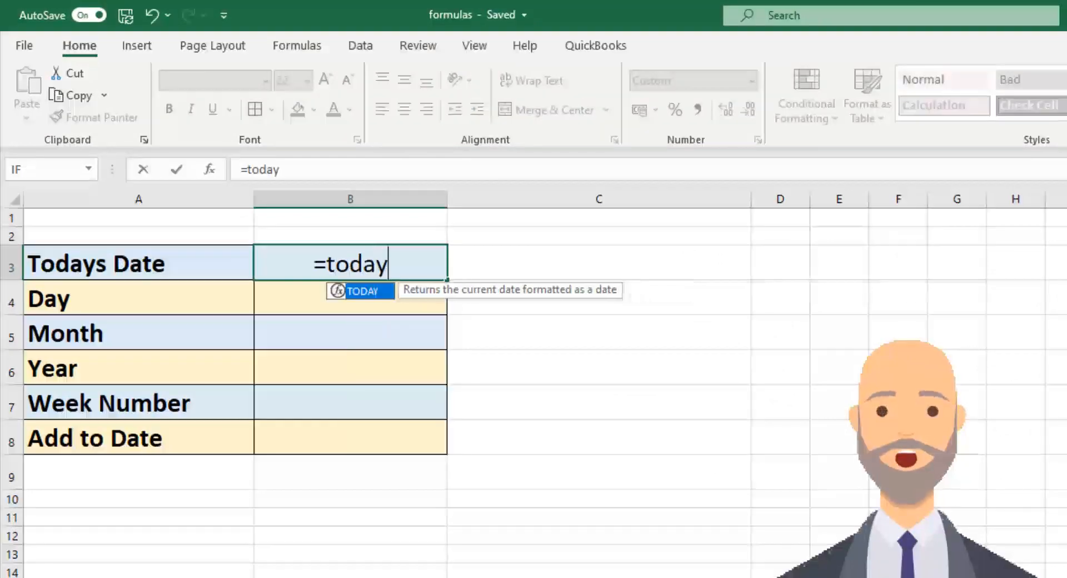
pyautogui.write('()')
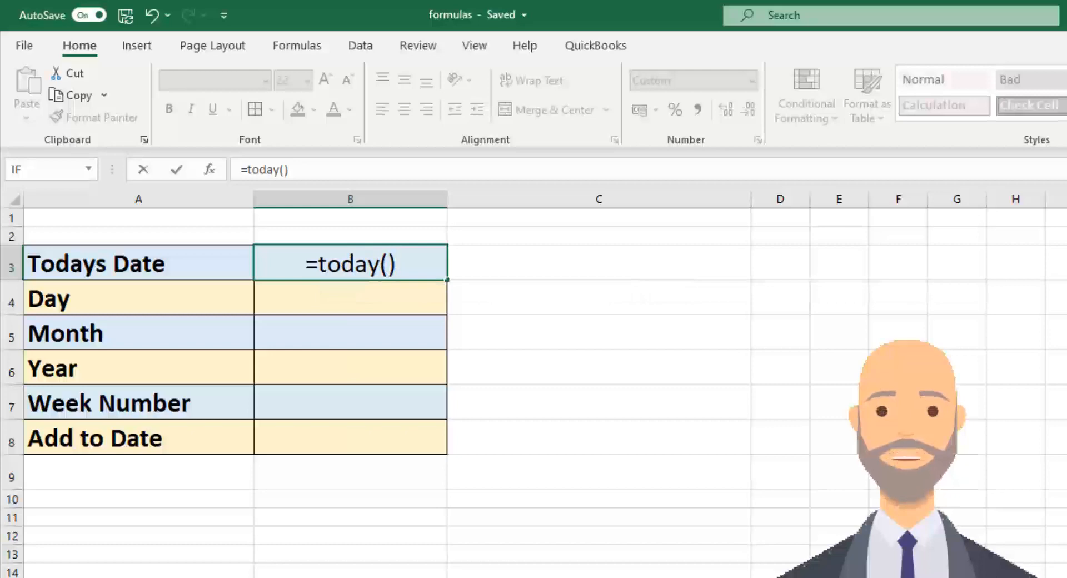
pyautogui.press('Return')
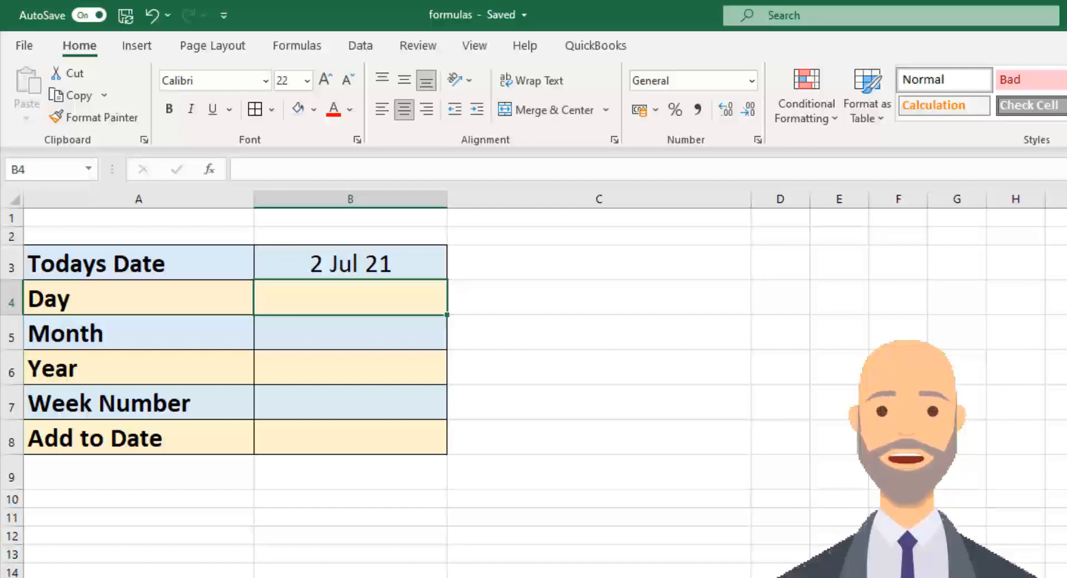
# - Enter the formula =day(B3) in cell B4 to extract the day from Todays Date
pyautogui.write('=')
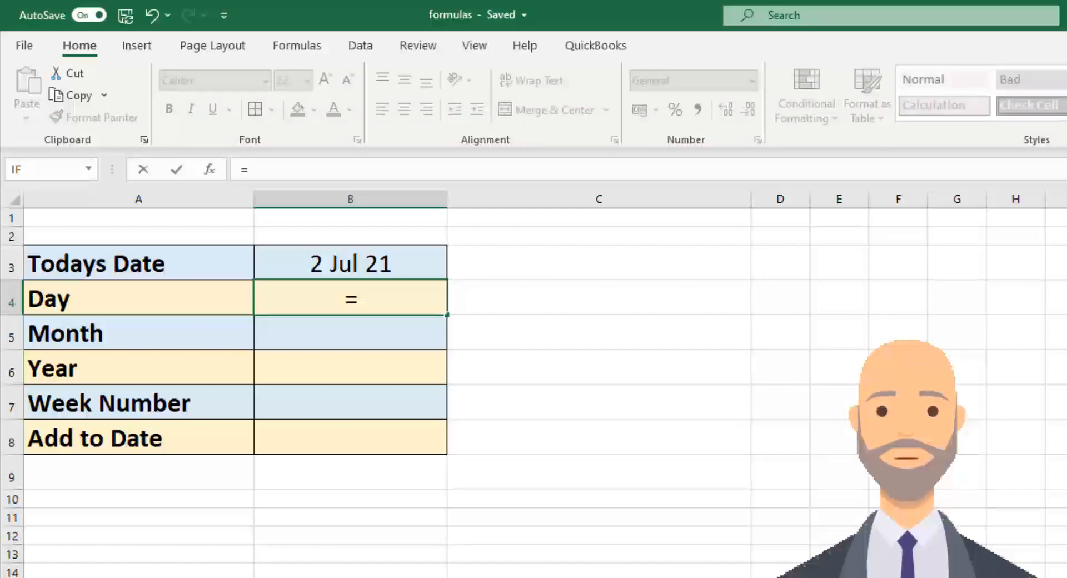
pyautogui.write('day')
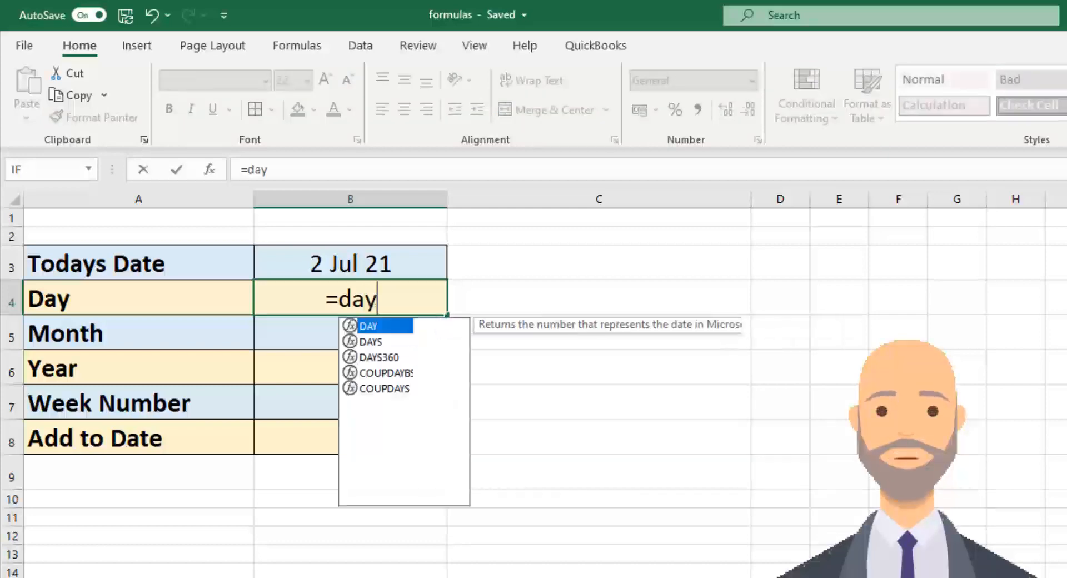
pyautogui.write('(')
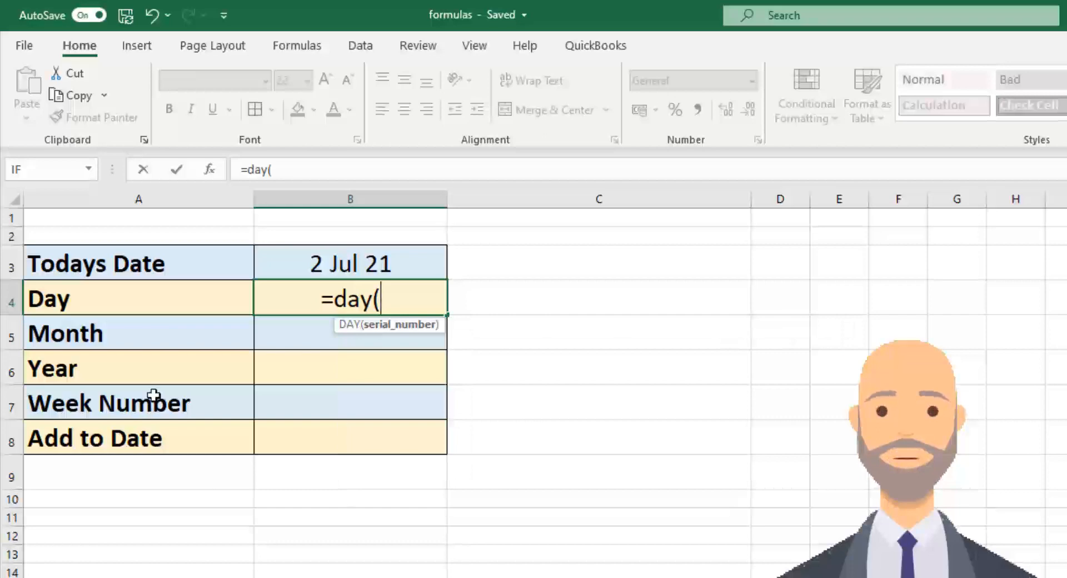
pyautogui.click(418, 264)
pyautogui.write(')')
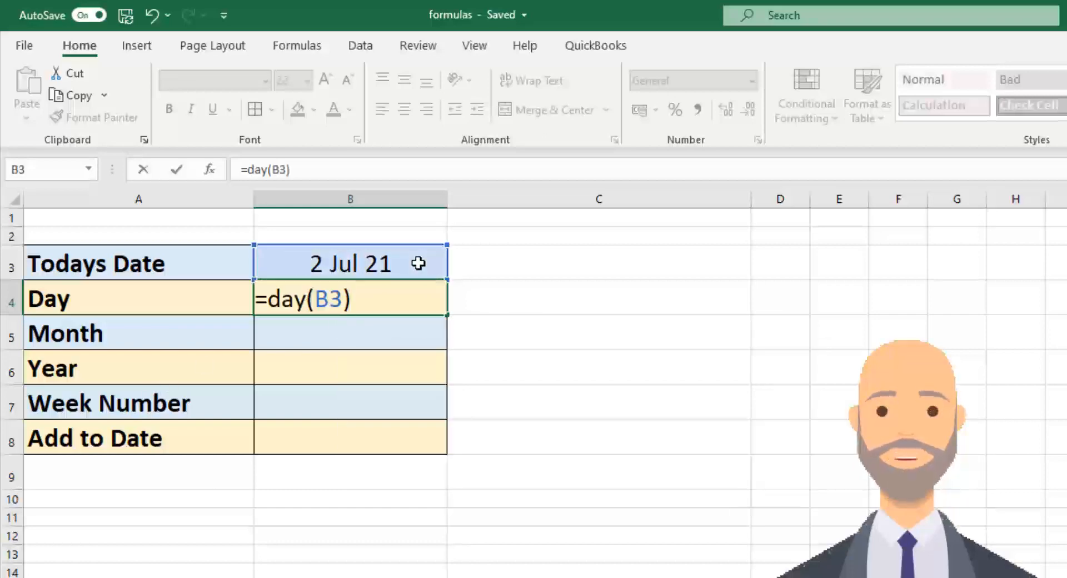
pyautogui.press('Return')
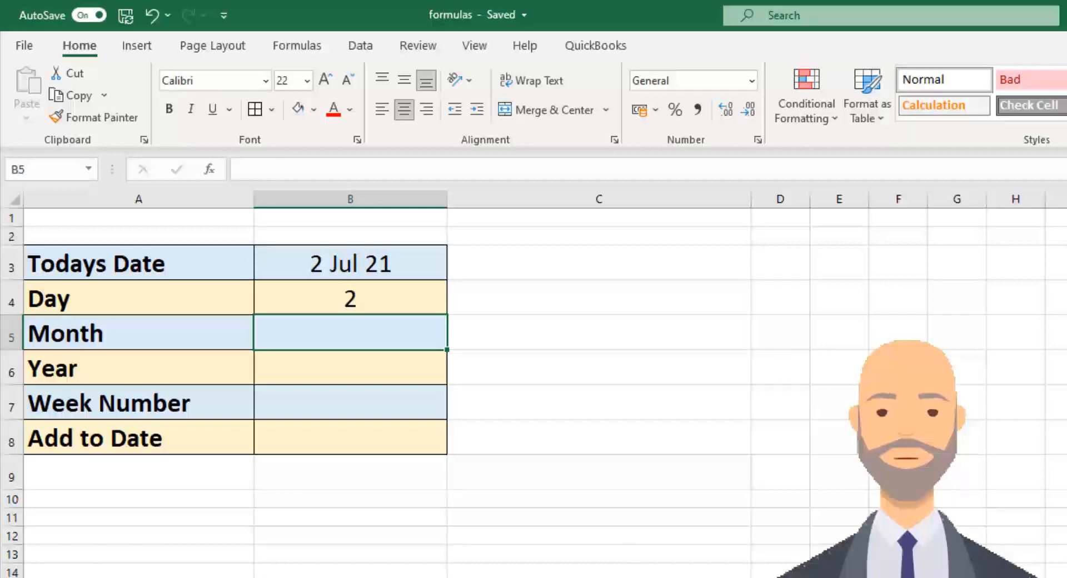
# - Enter the formula =month(b3) in cell B5 to extract the month from Todays Date
pyautogui.write('=m')
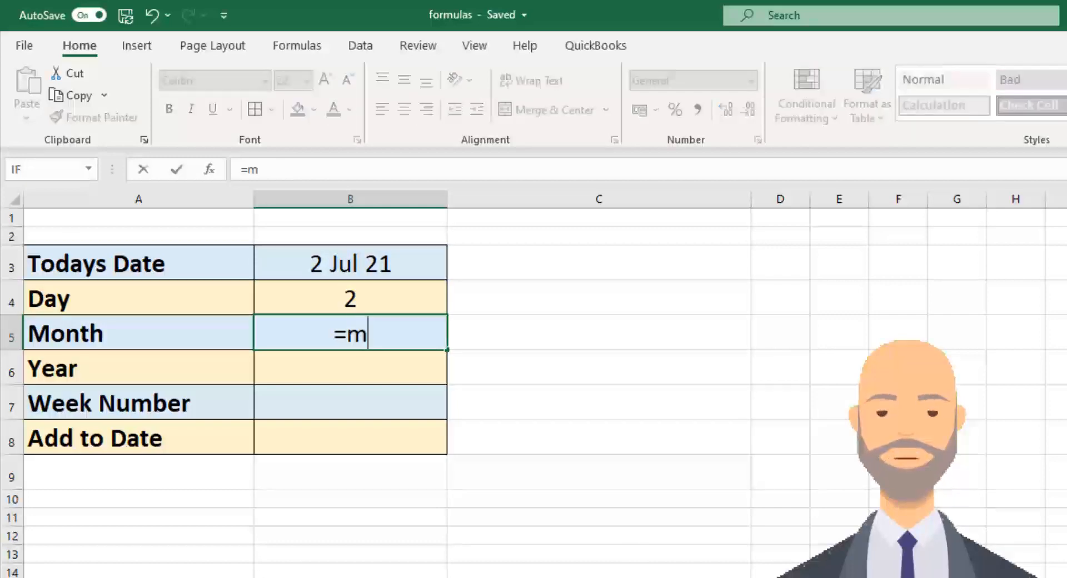
pyautogui.write('onth(')
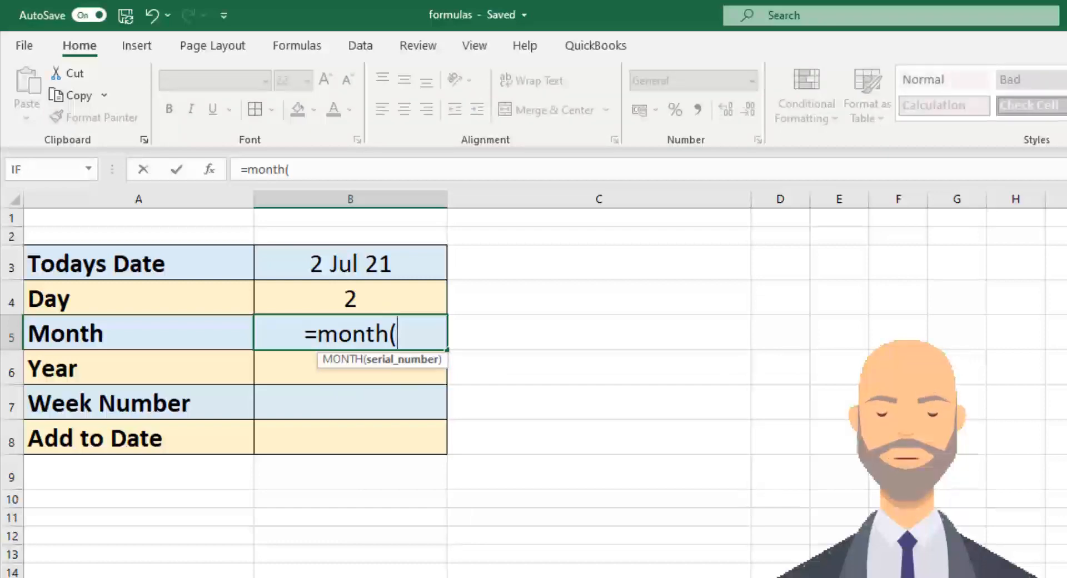
pyautogui.write('b3)')
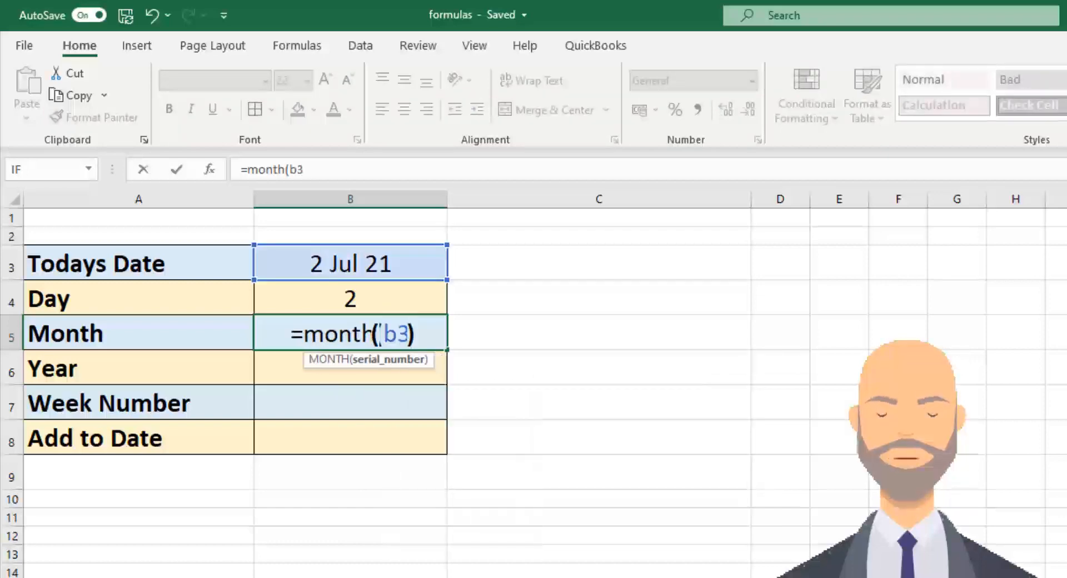
pyautogui.press('Return')
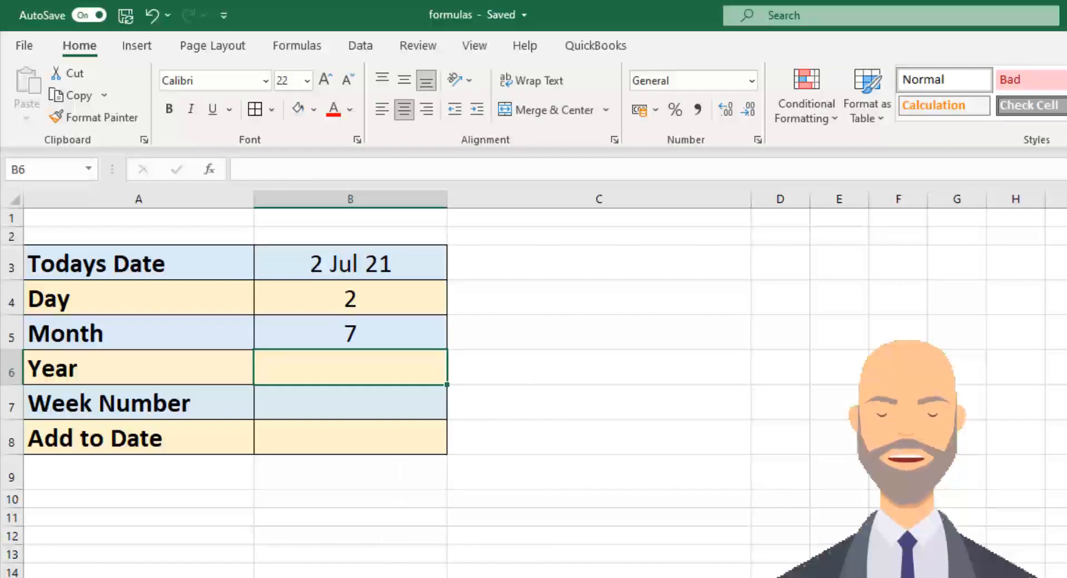
# - Enter the formula =year(b3) in cell B6 to extract the year from Todays Date
pyautogui.write('=year')
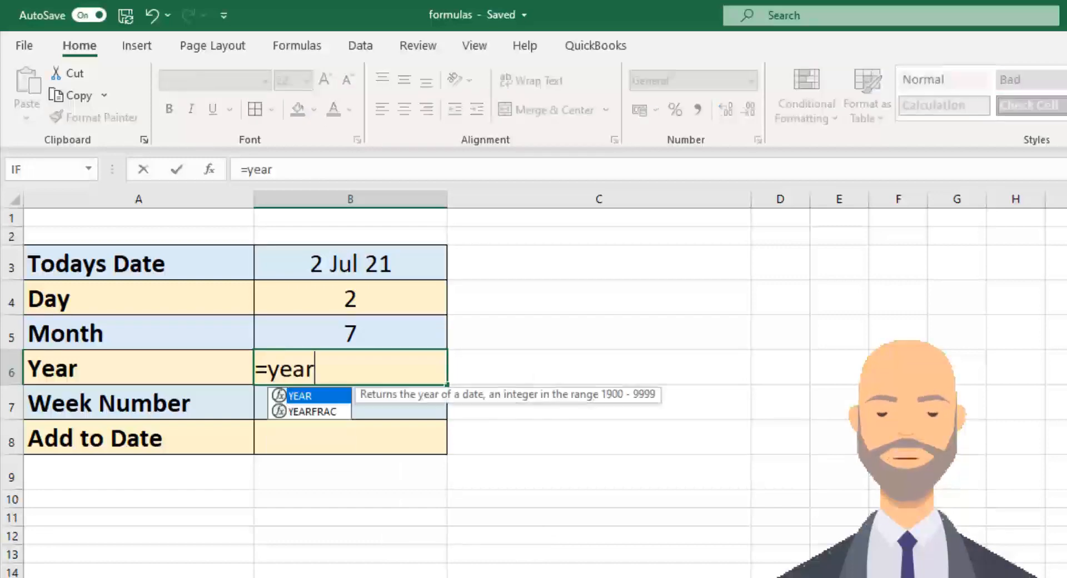
pyautogui.write('(')
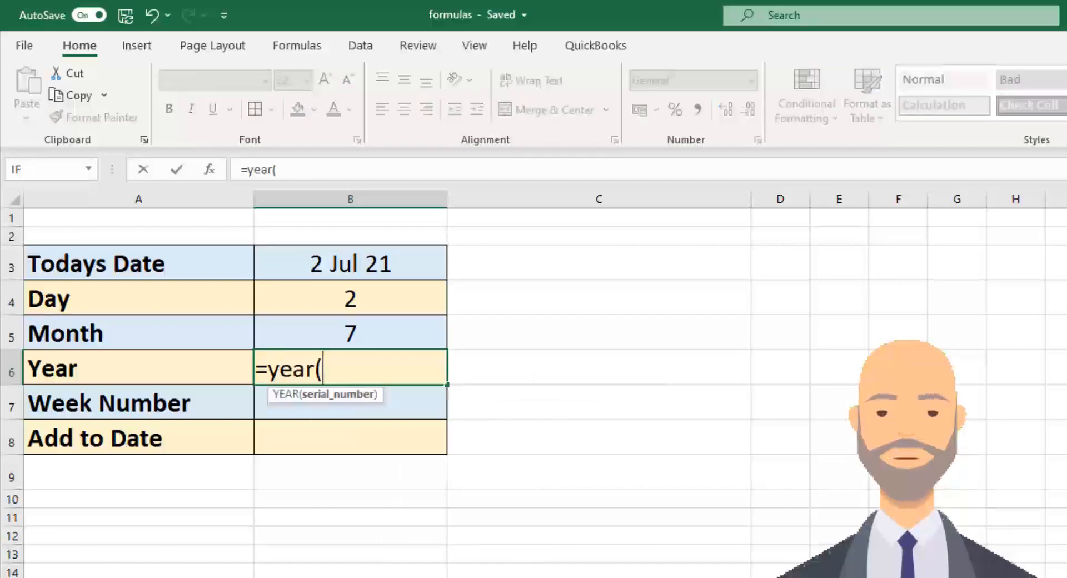
pyautogui.write('b3)')
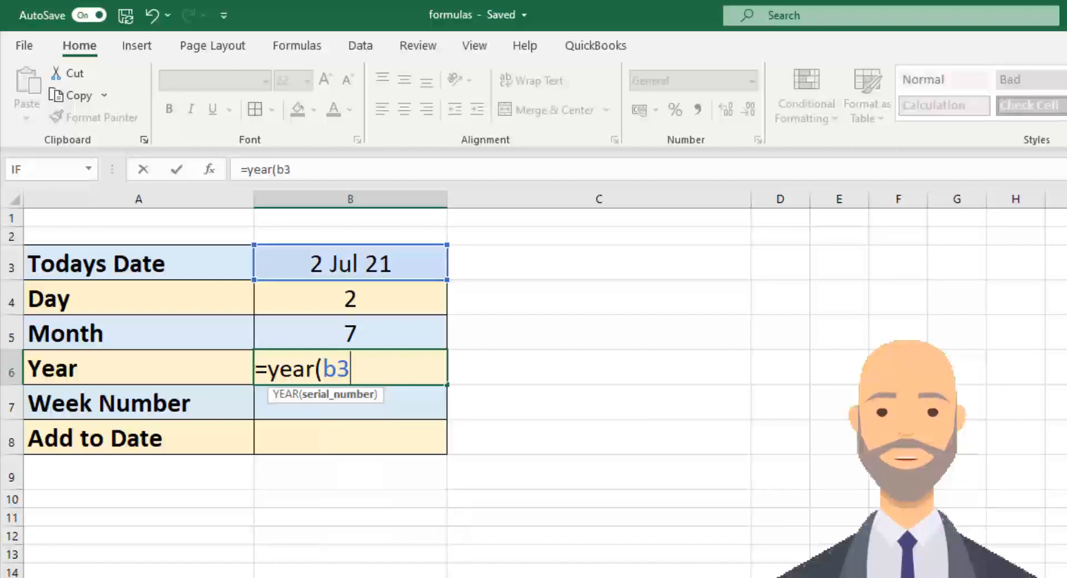
pyautogui.press('Return')
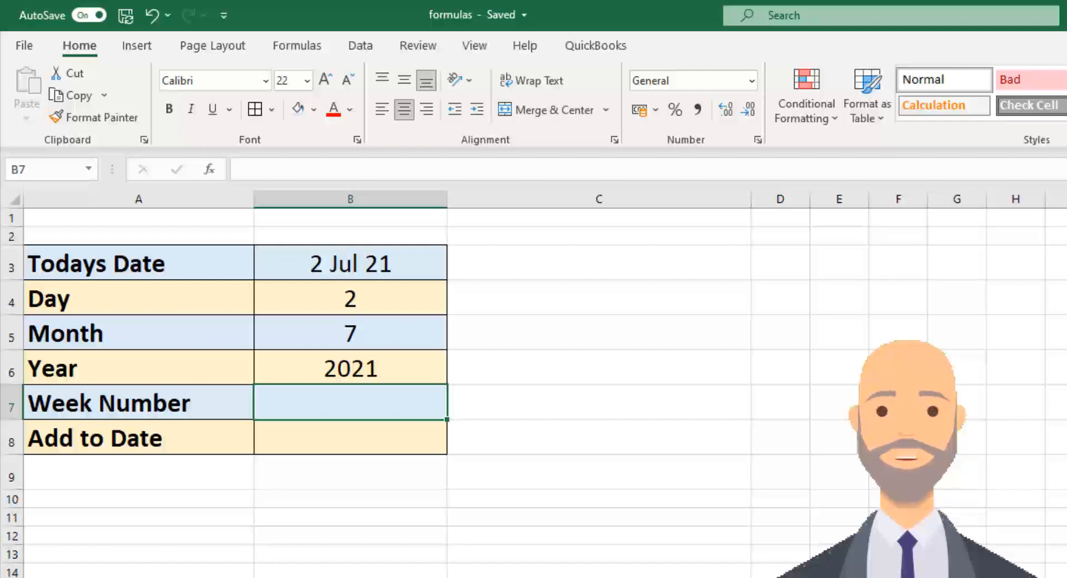
# - Enter the formula =WEEKNUM(B3) in cell B7 to calculate the Week Number
pyautogui.write('=')
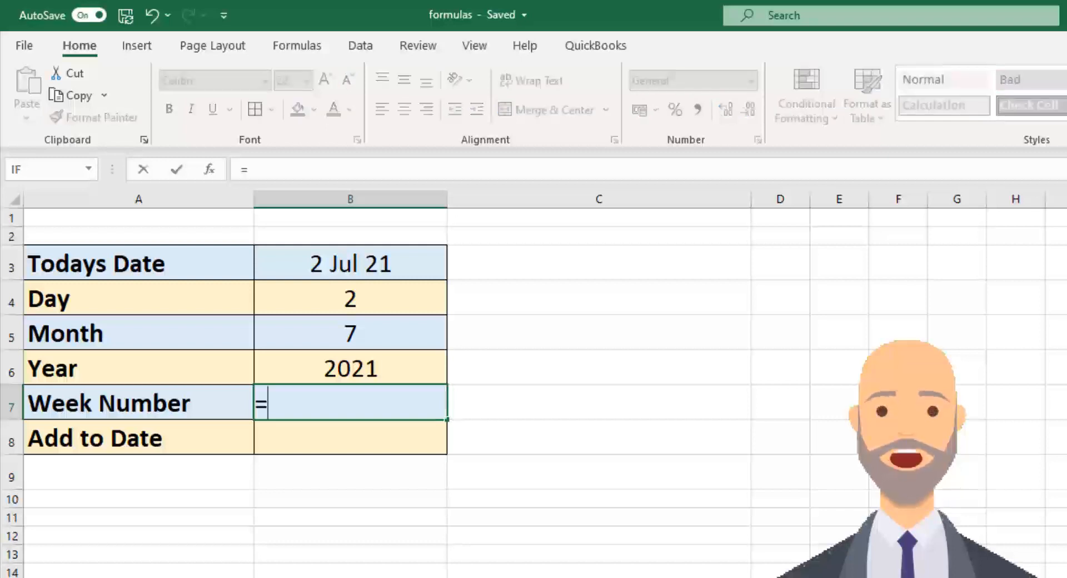
pyautogui.write('week')
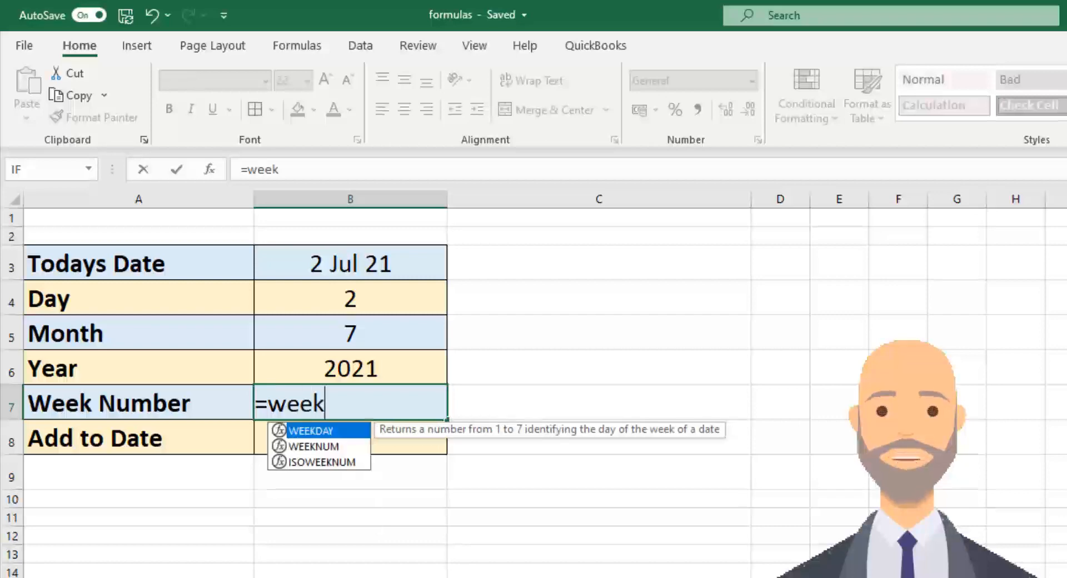
pyautogui.press('Down')
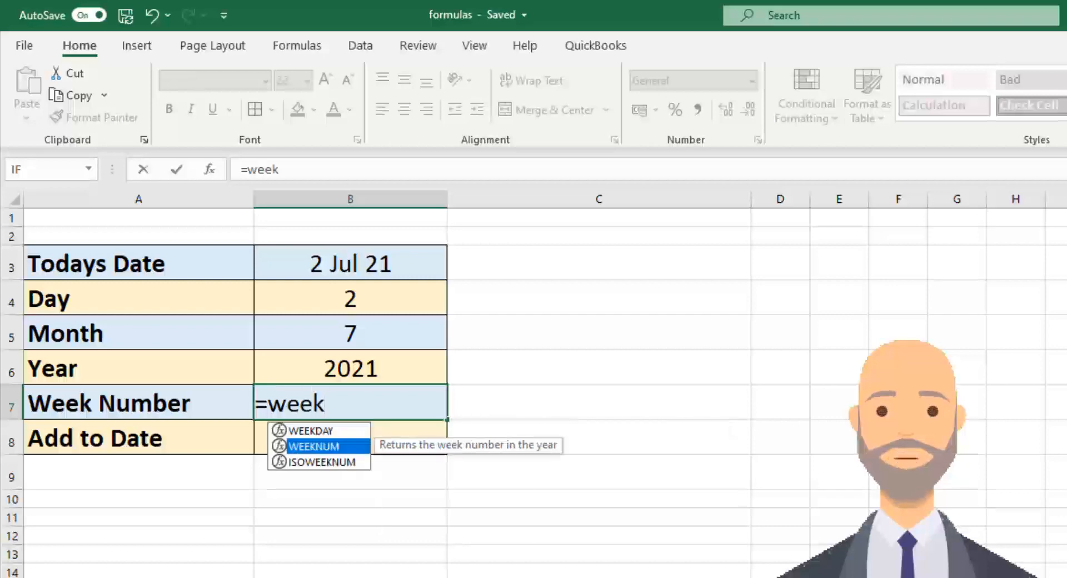
pyautogui.press('Tab')
pyautogui.click(347, 265)
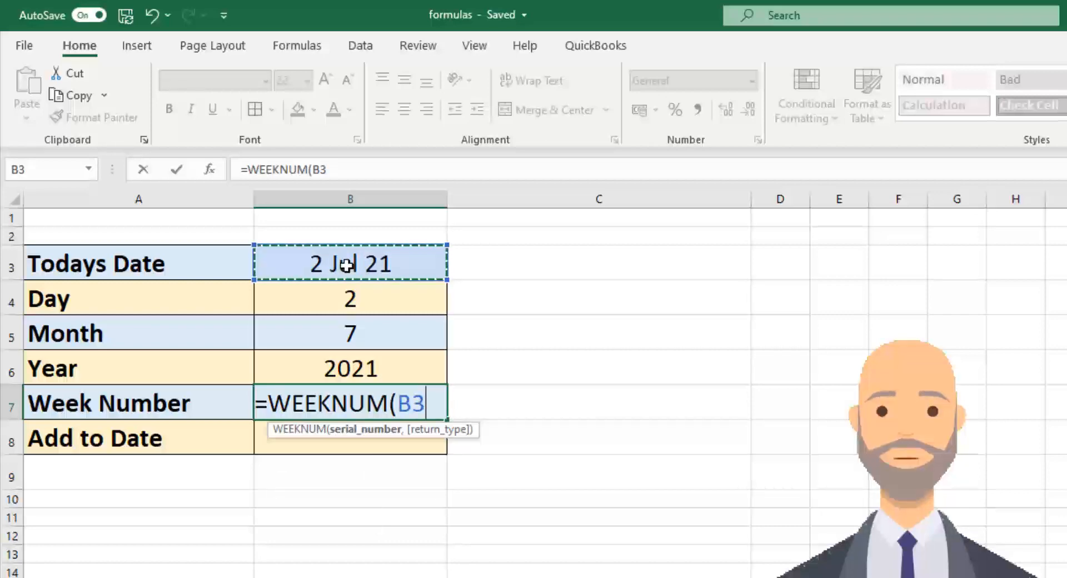
pyautogui.write(')')
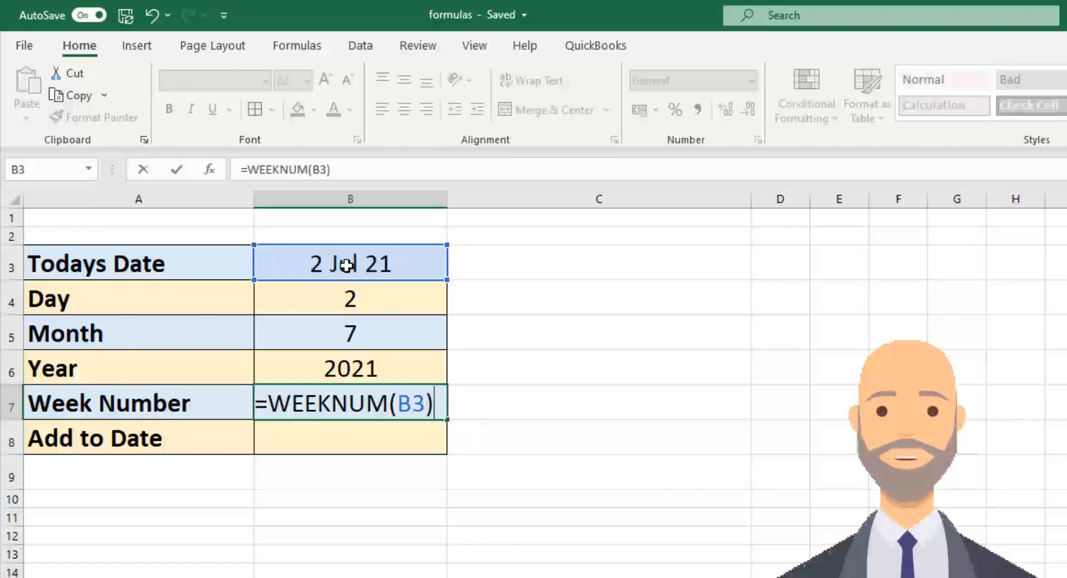
pyautogui.press('Return')
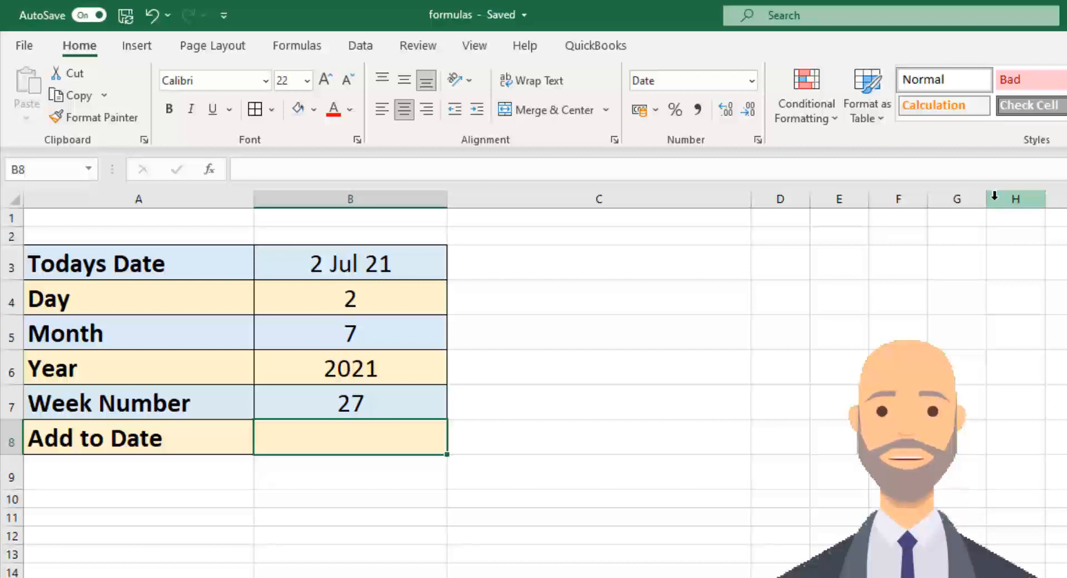
# - Enter the formula =B3+180 in cell B8 to add 180 days to Todays Date
pyautogui.write('=')
pyautogui.click(396, 252)
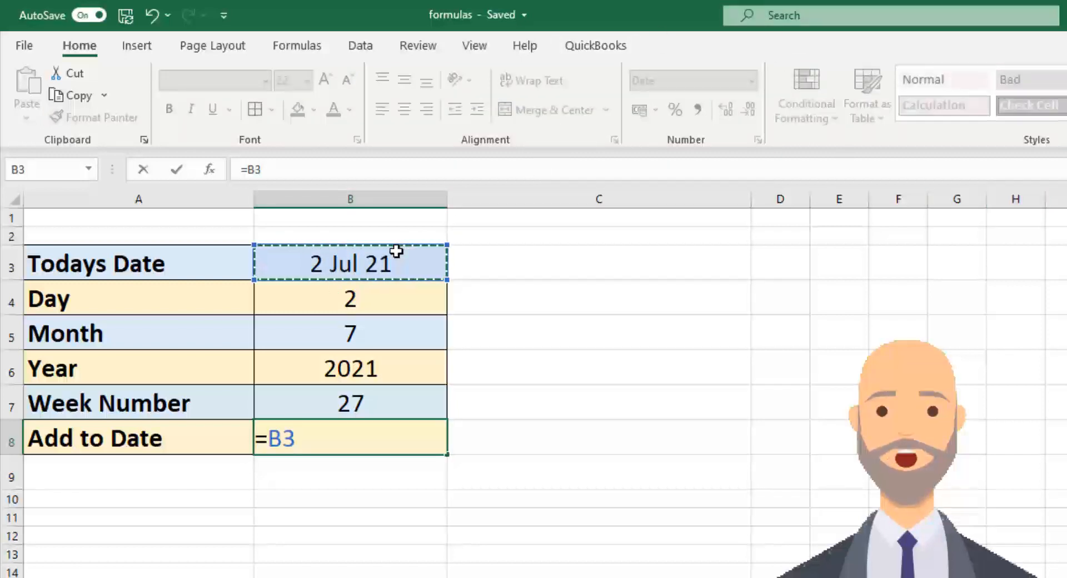
pyautogui.write('+180')
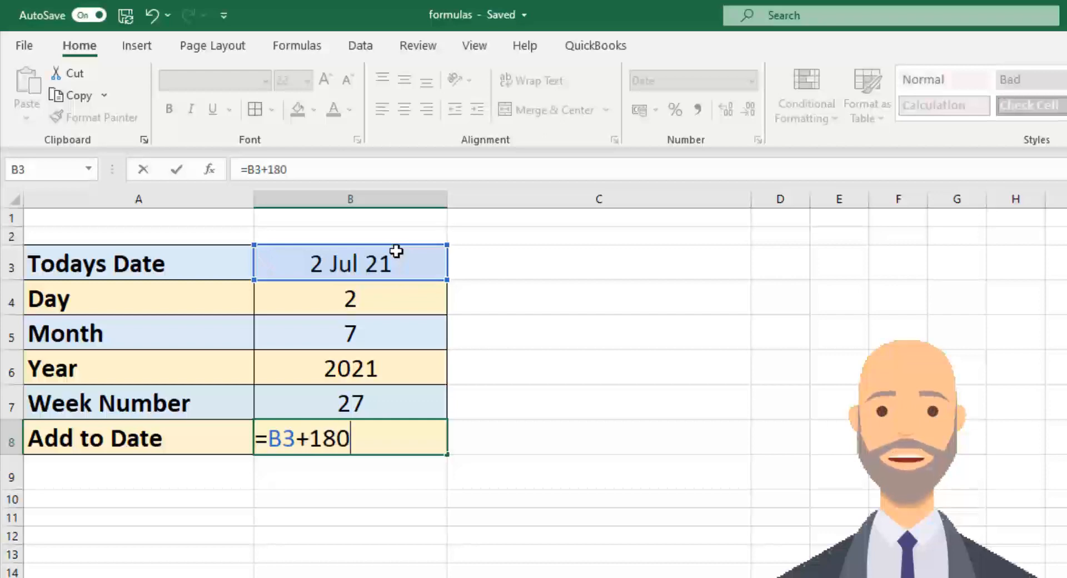
pyautogui.press('Return')
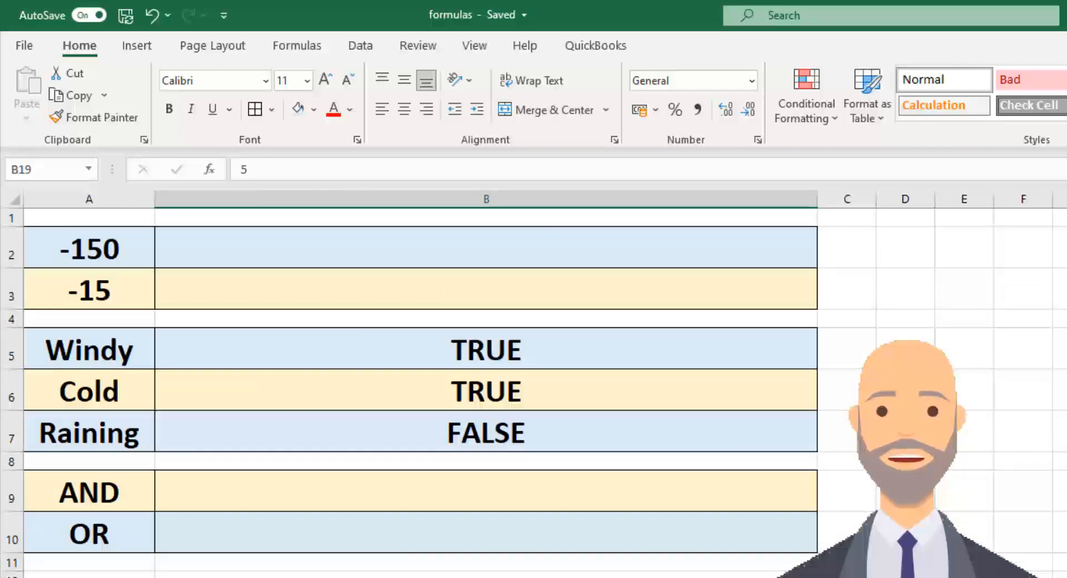
# - Search for the IF function and insert it into cell B2
pyautogui.click(443, 256)
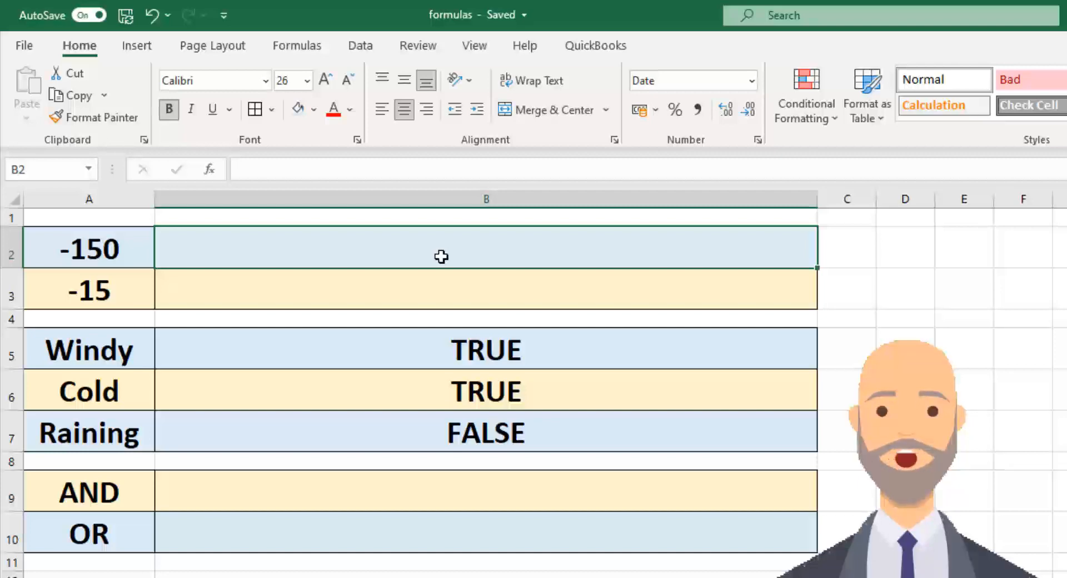
pyautogui.click(210, 169)
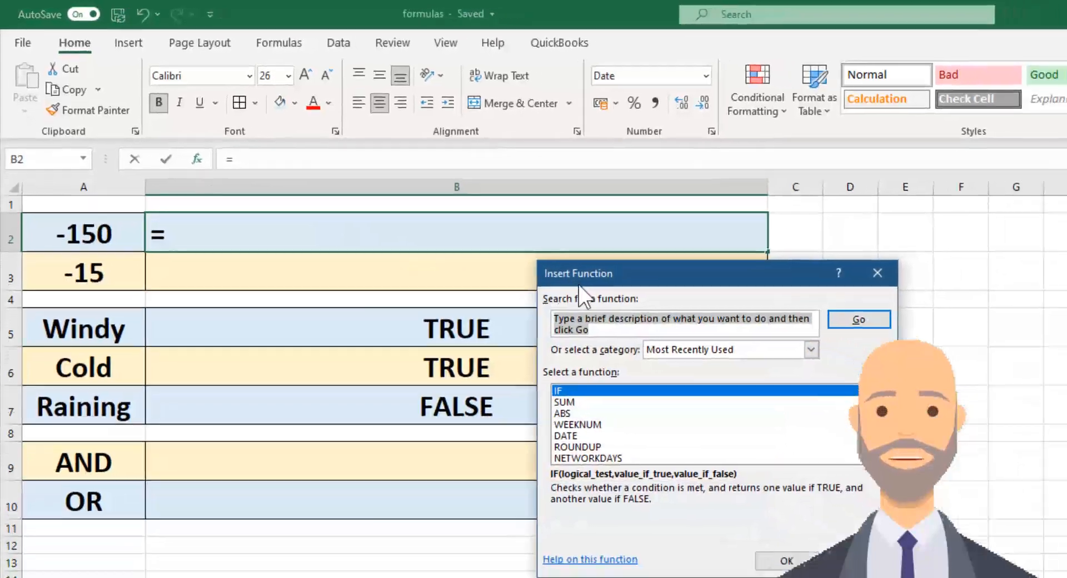
pyautogui.write('if')
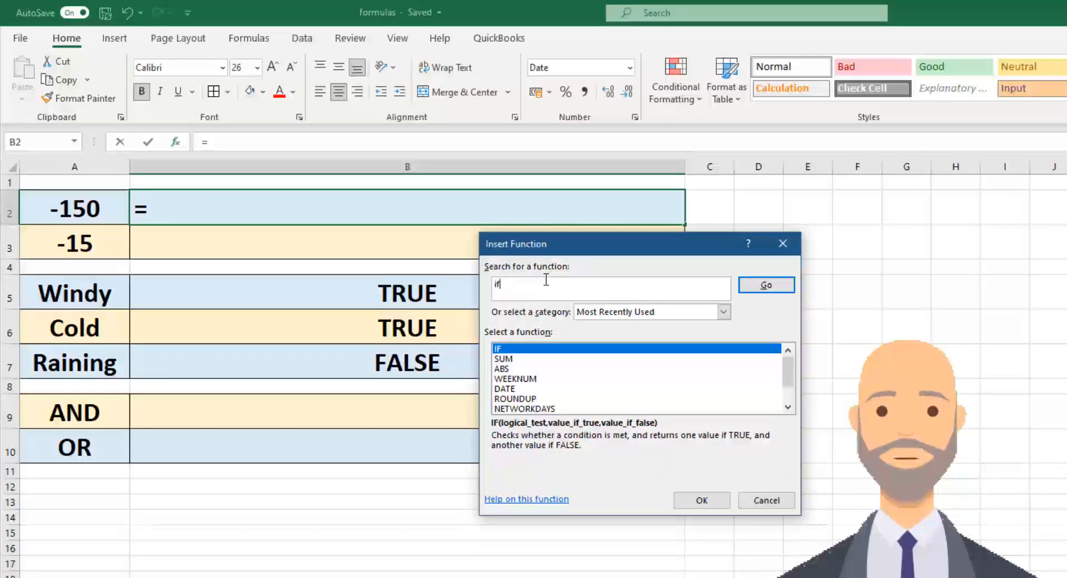
pyautogui.click(766, 285)
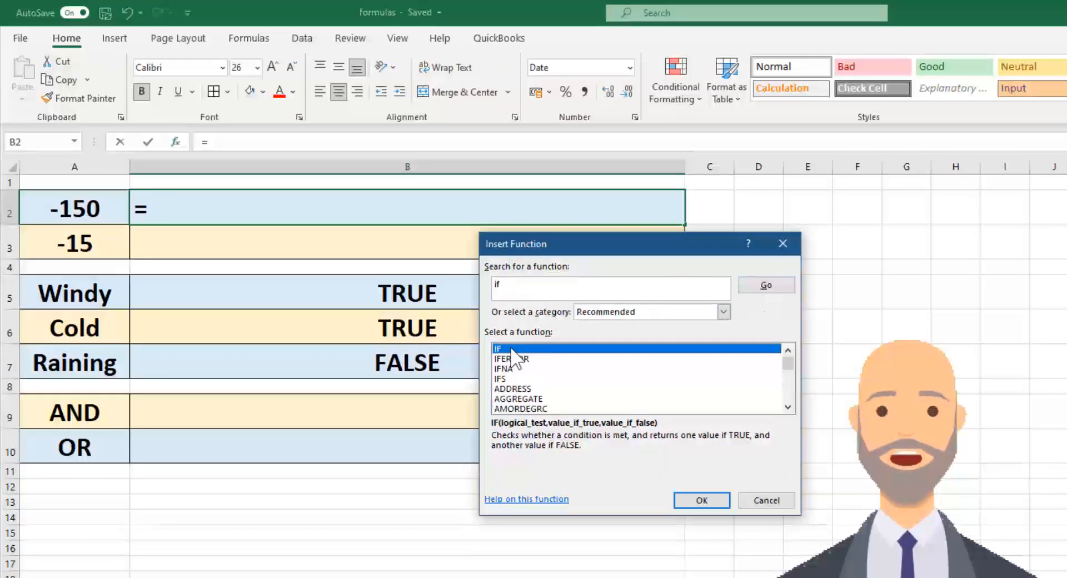
pyautogui.click(719, 501)
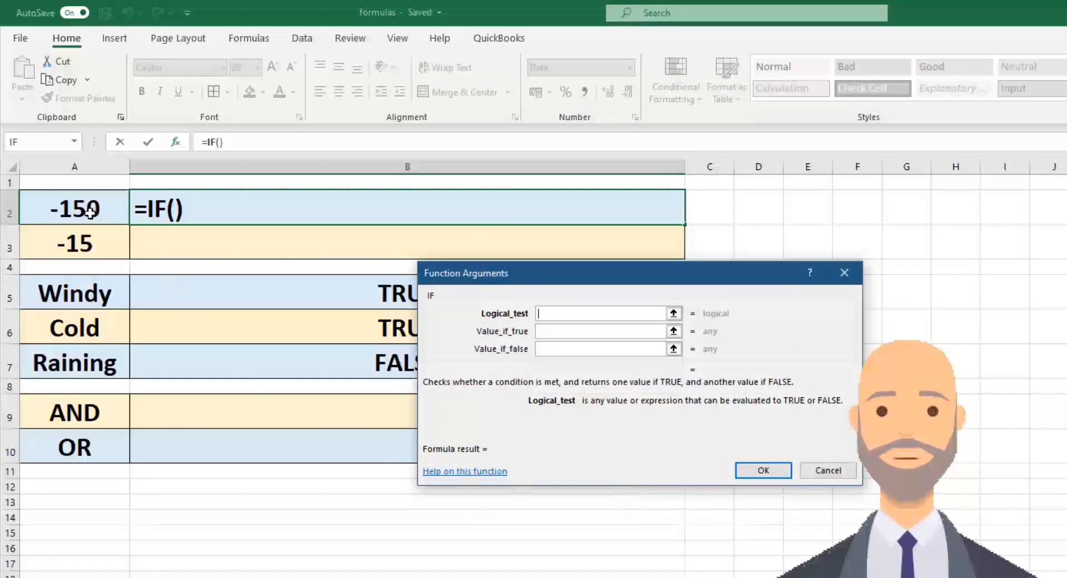
# - Set the logical test of the IF function in B2 to A2>0
pyautogui.click(75, 202)
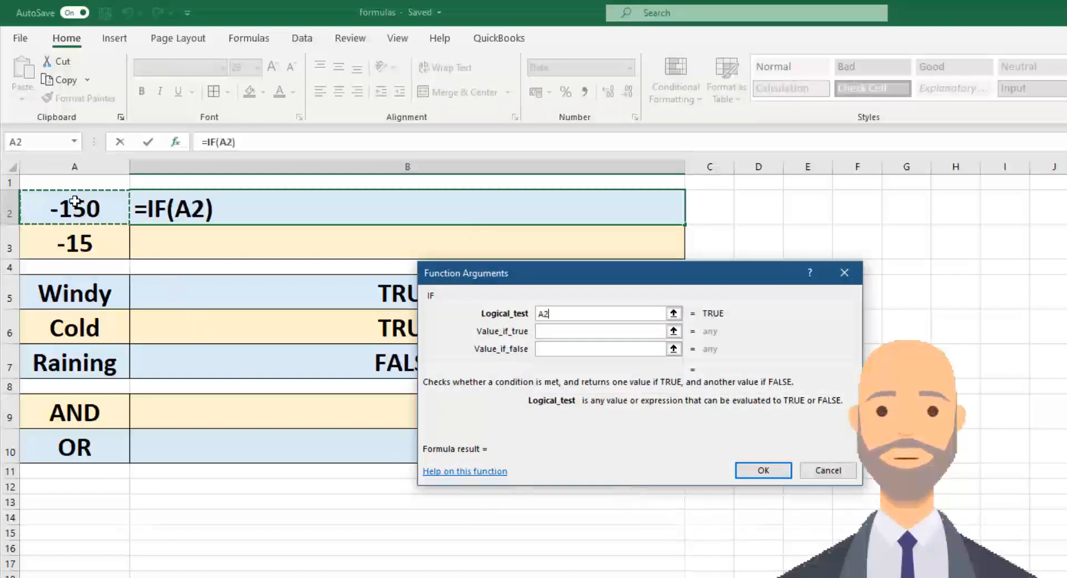
pyautogui.write('>')
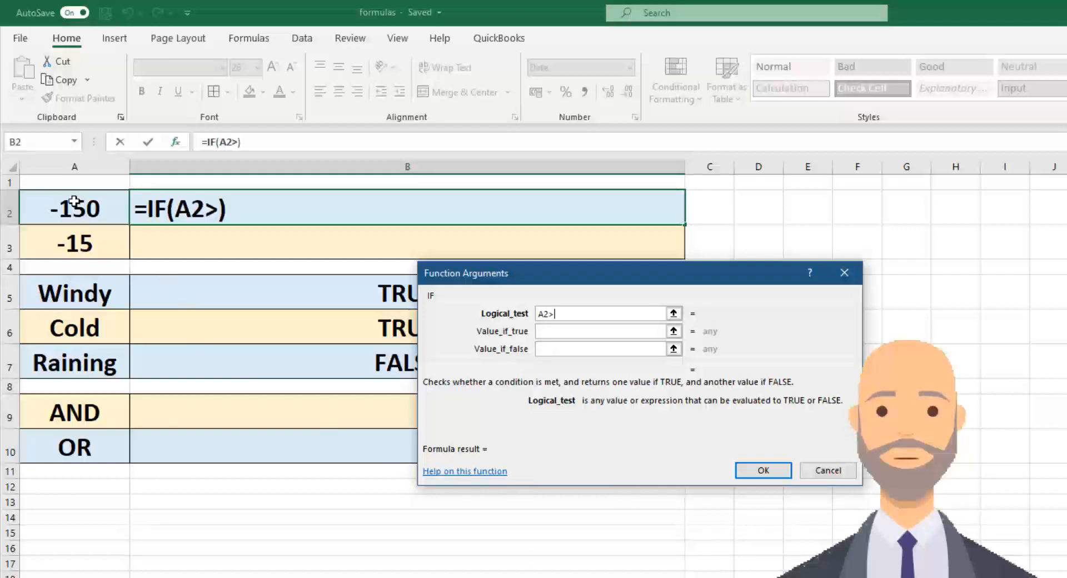
pyautogui.write('0')
pyautogui.press('Tab')
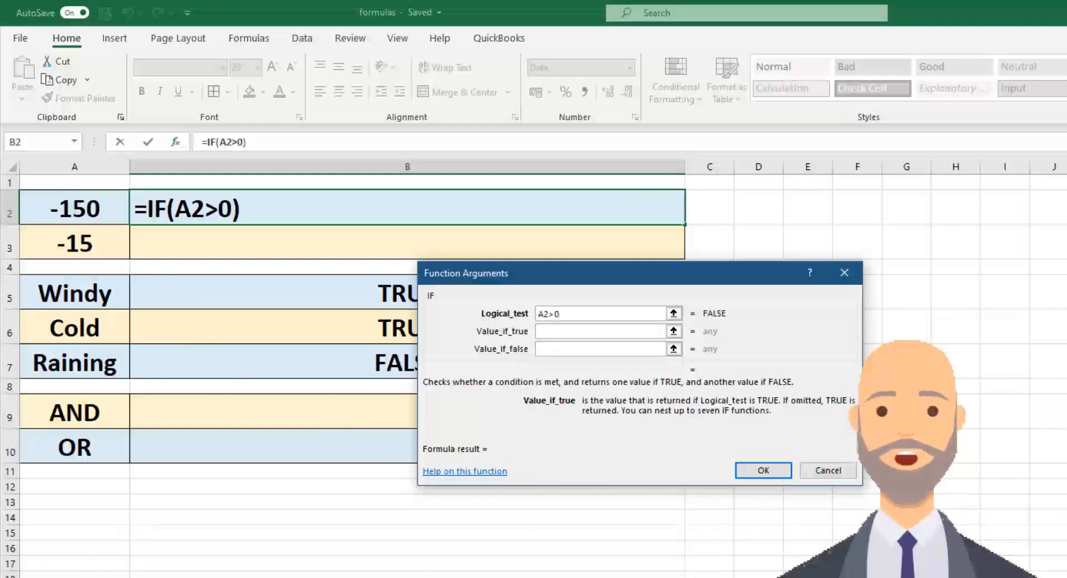
# - Make the IF function in B2 return positive if true and negative if false, and apply it
pyautogui.write('pos')
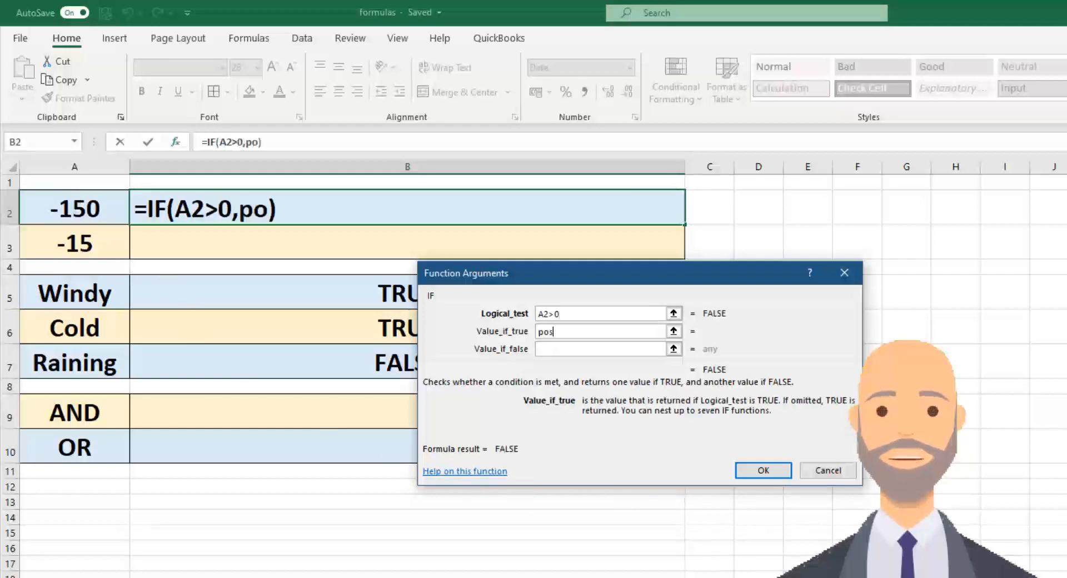
pyautogui.write('itive')
pyautogui.press('Tab')
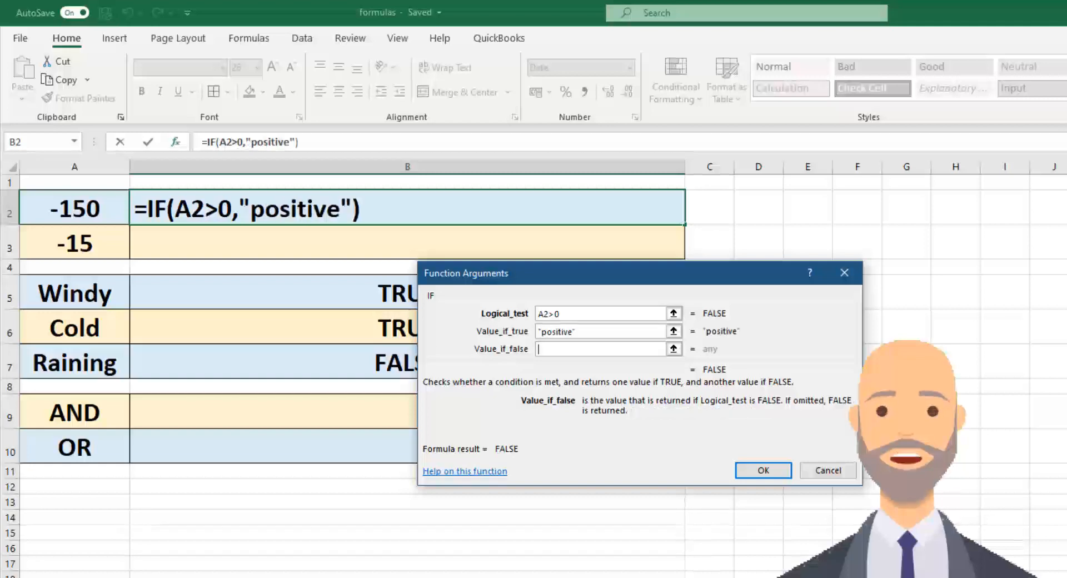
pyautogui.write('n')
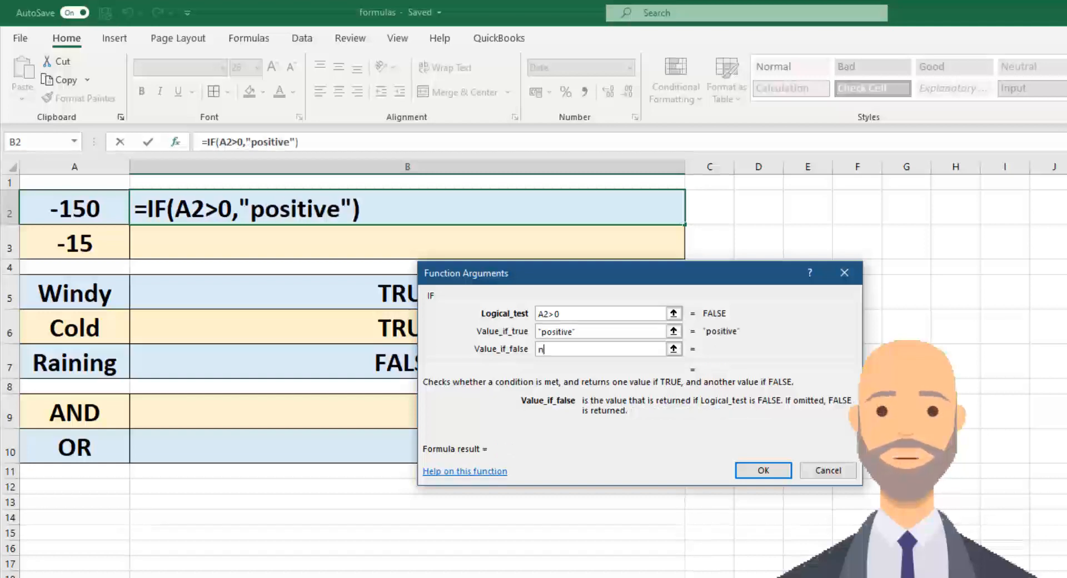
pyautogui.write('egative')
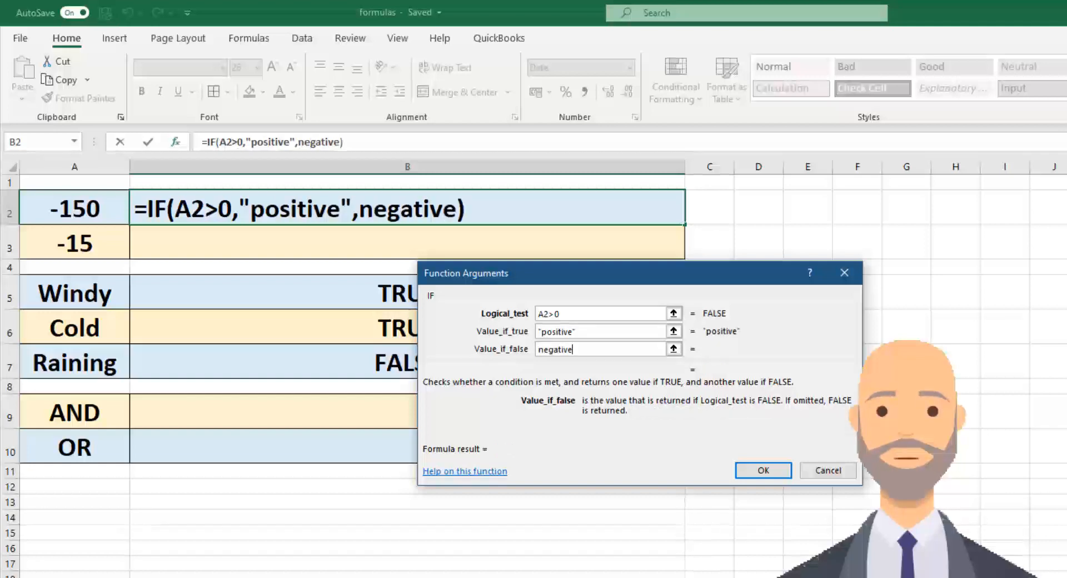
pyautogui.press('Tab')
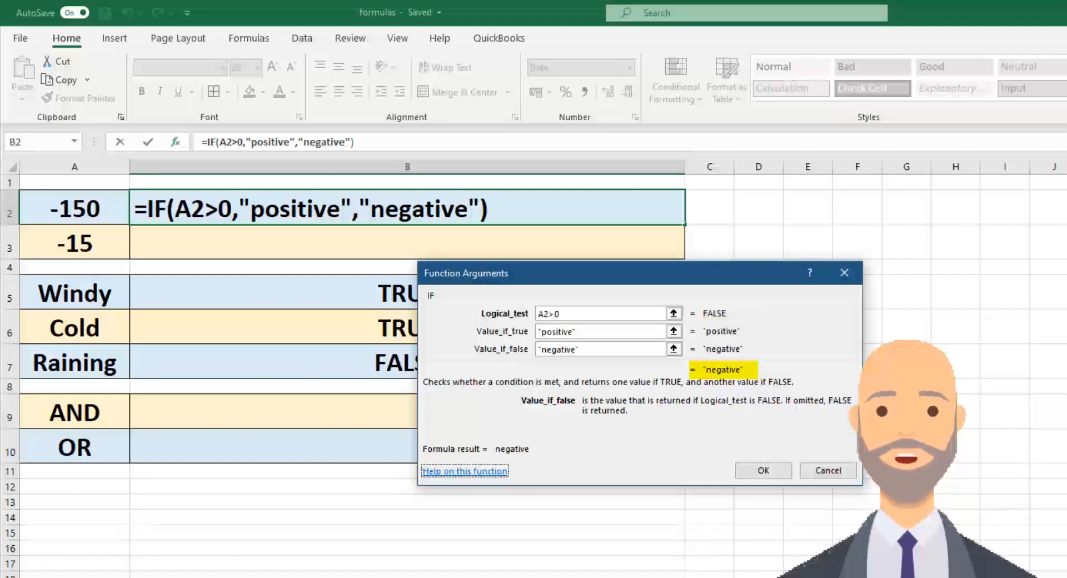
pyautogui.click(773, 471)
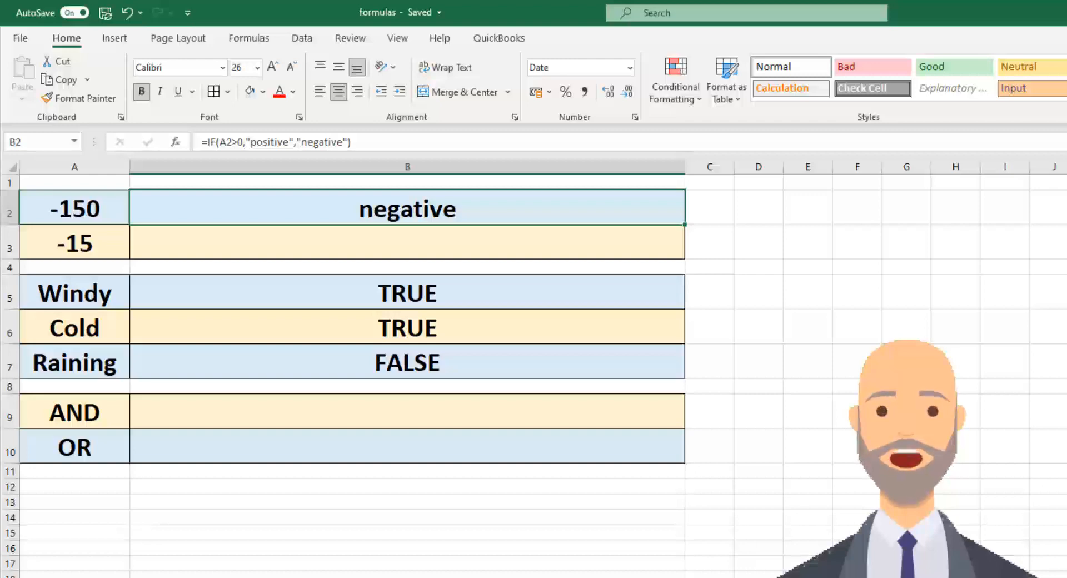
# - Test the IF formula by changing cell A2 first to 100 and finally to 0
pyautogui.click(106, 210)
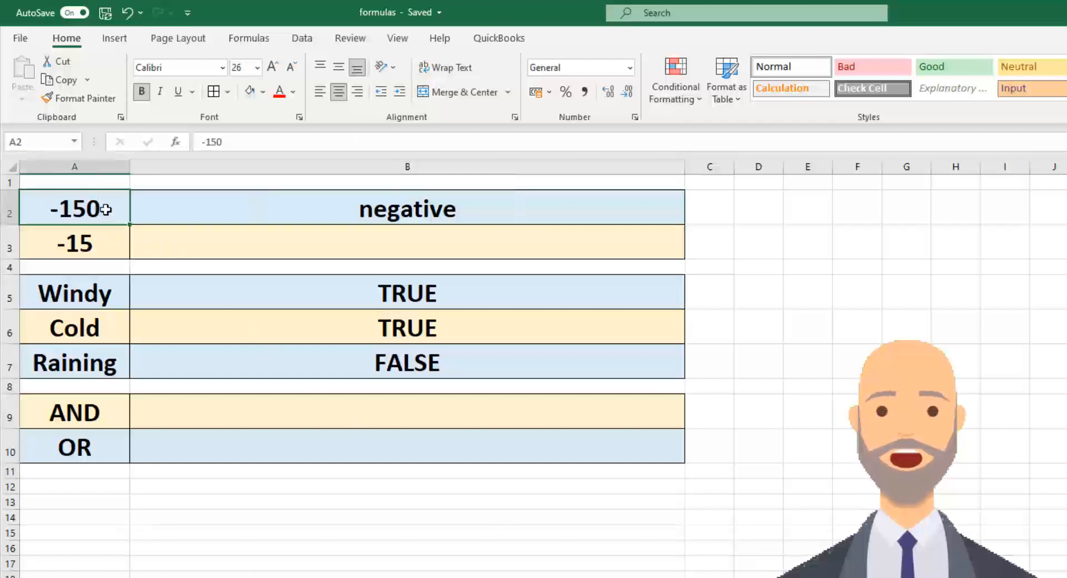
pyautogui.write('100')
pyautogui.press('Return')
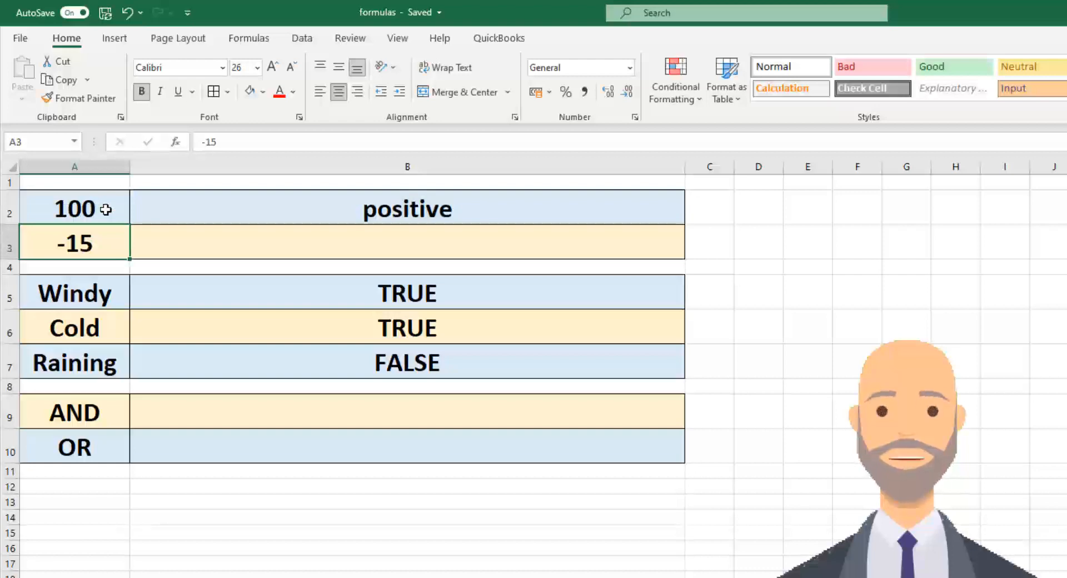
pyautogui.click(105, 209)
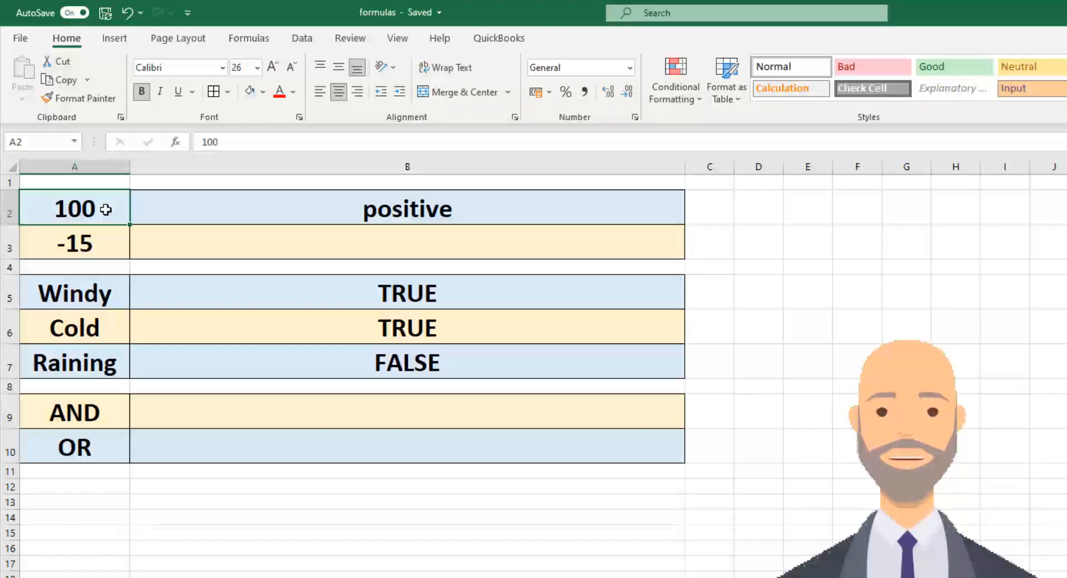
pyautogui.write('0')
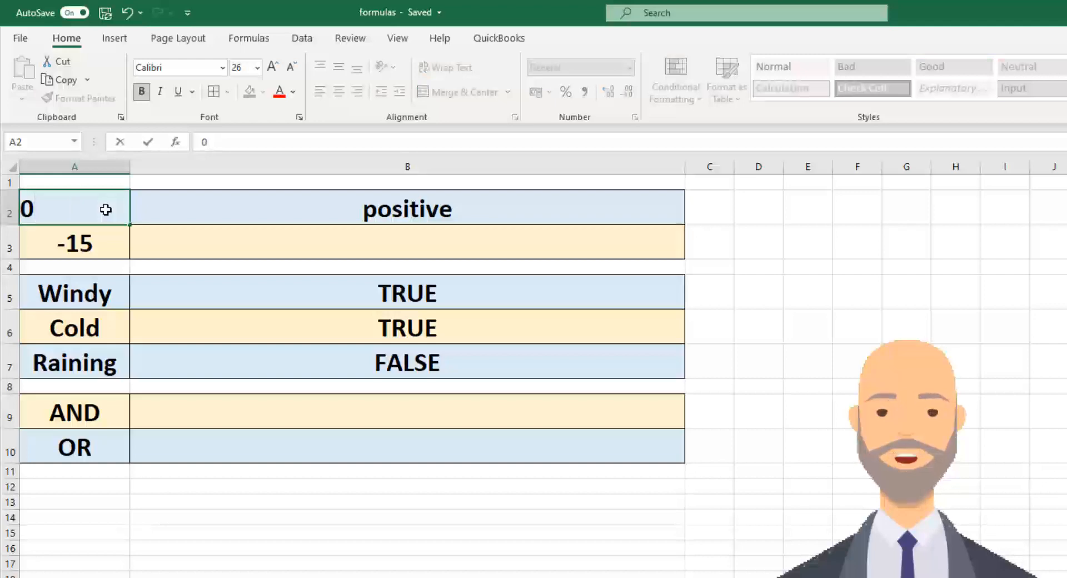
pyautogui.press('Return')
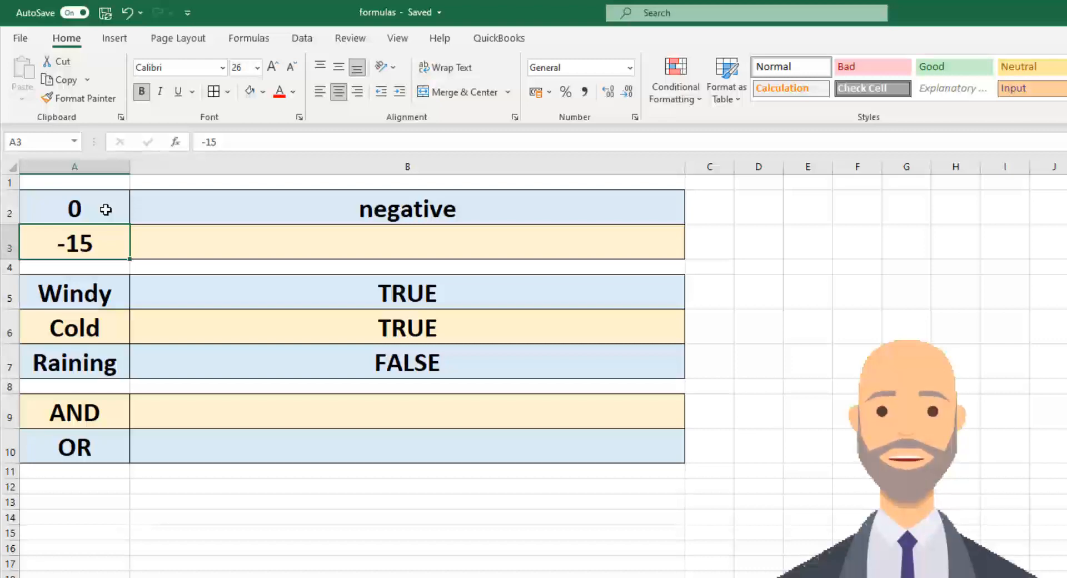
# - Begin an IF formula in cell B3 that returns "zero" when A3=0, leaving the value-if-false argument open
pyautogui.click(345, 247)
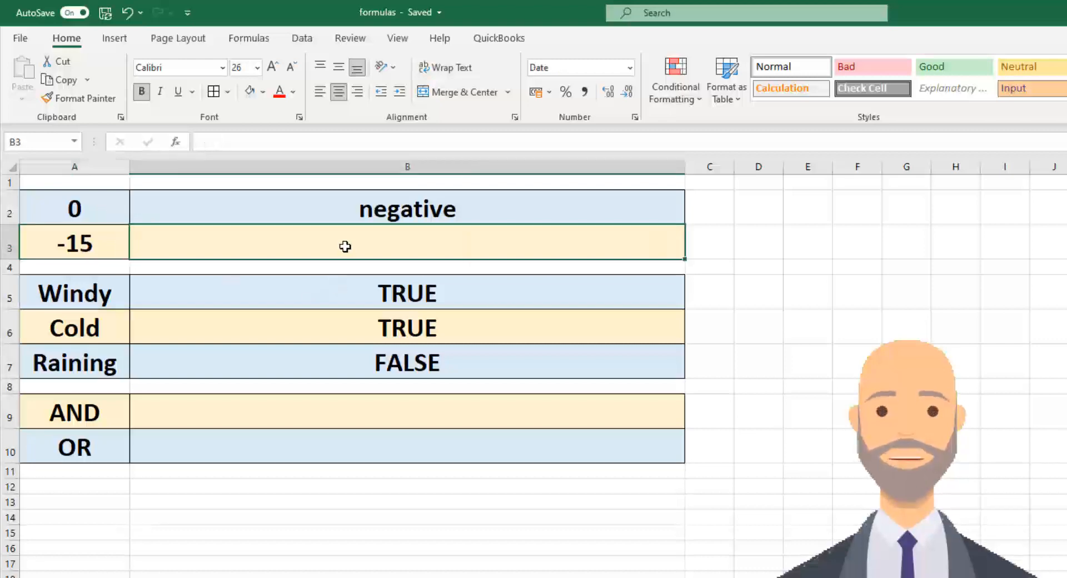
pyautogui.write('=')
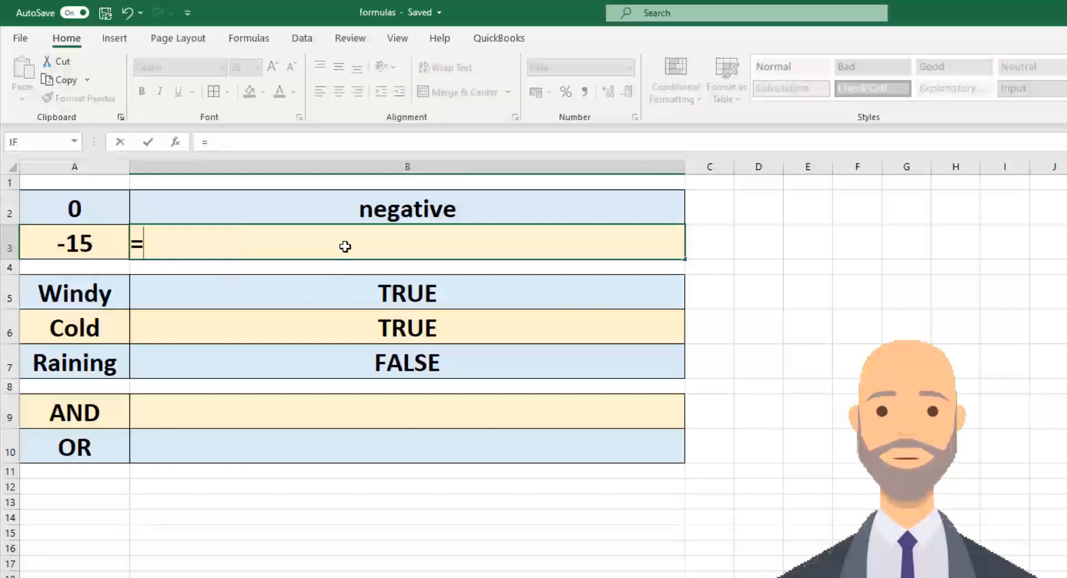
pyautogui.write('if(')
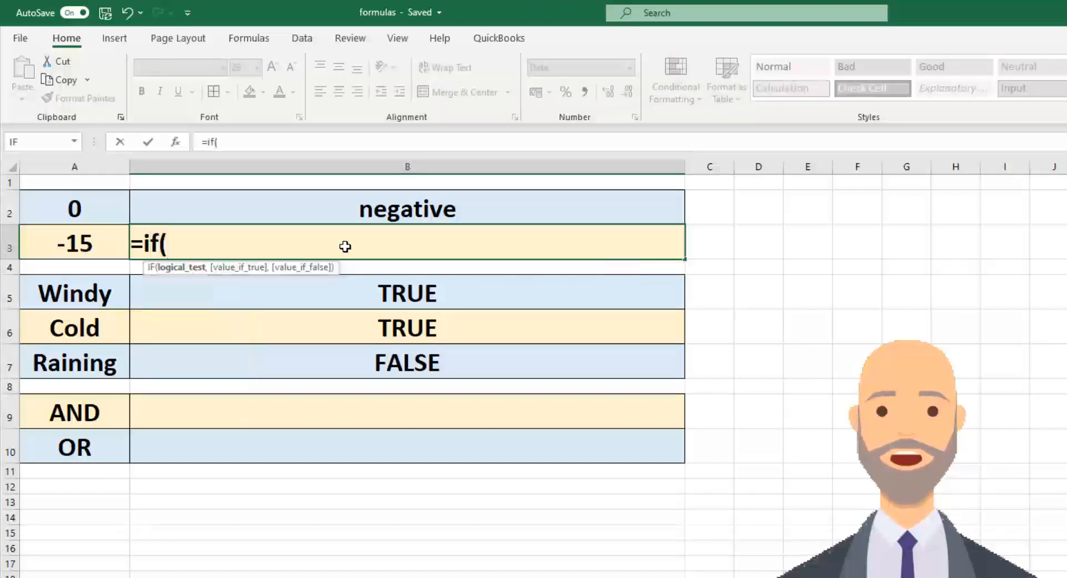
pyautogui.click(80, 236)
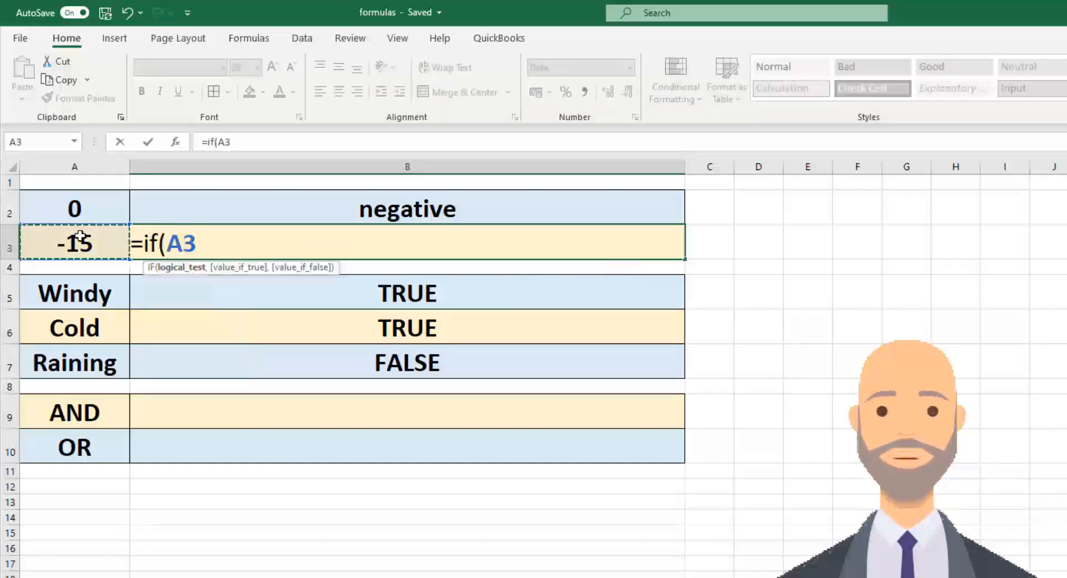
pyautogui.write('=0,')
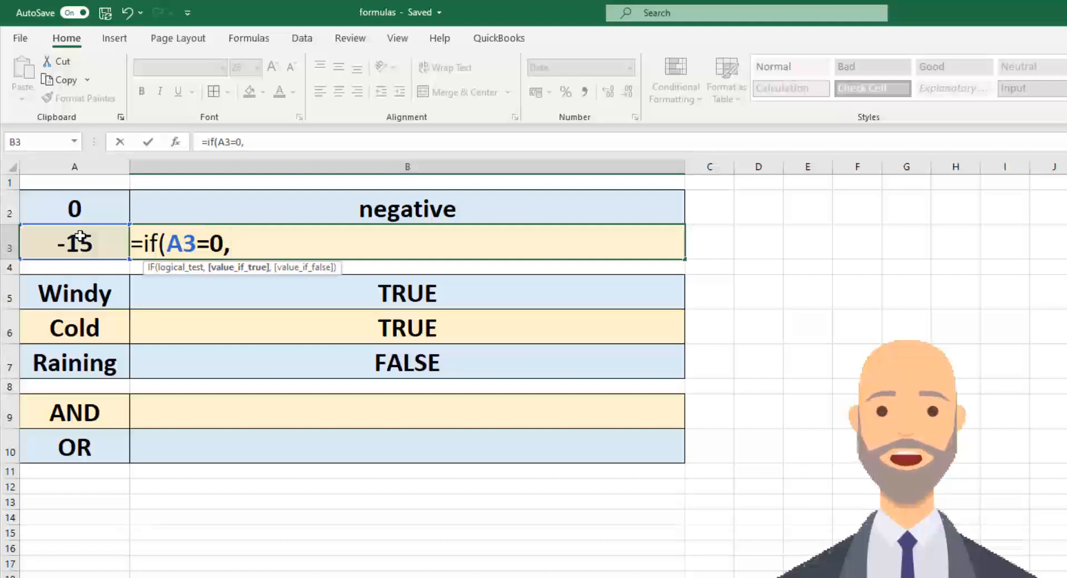
pyautogui.write('"zero')
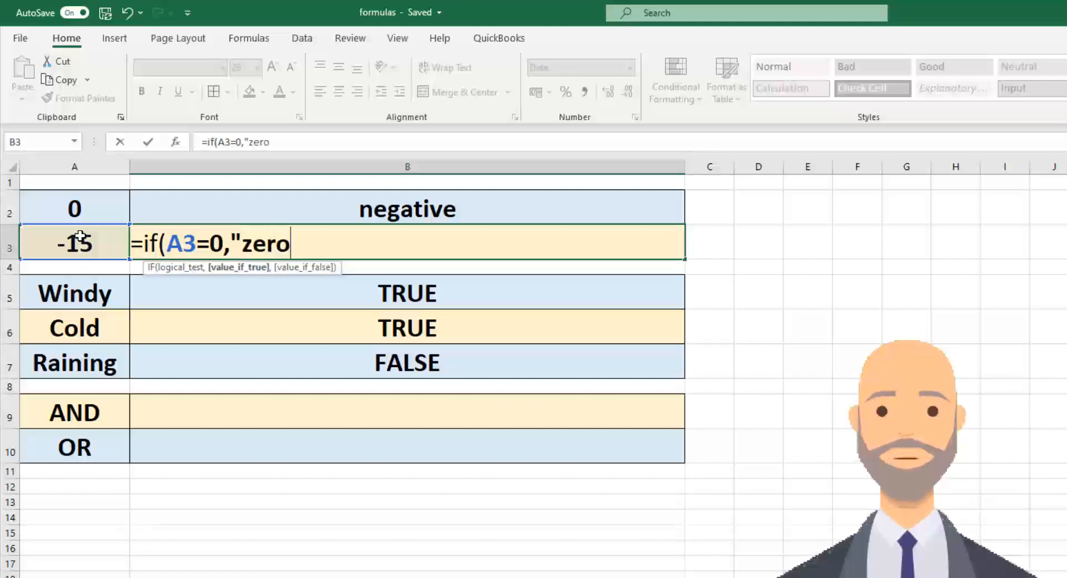
pyautogui.write('"')
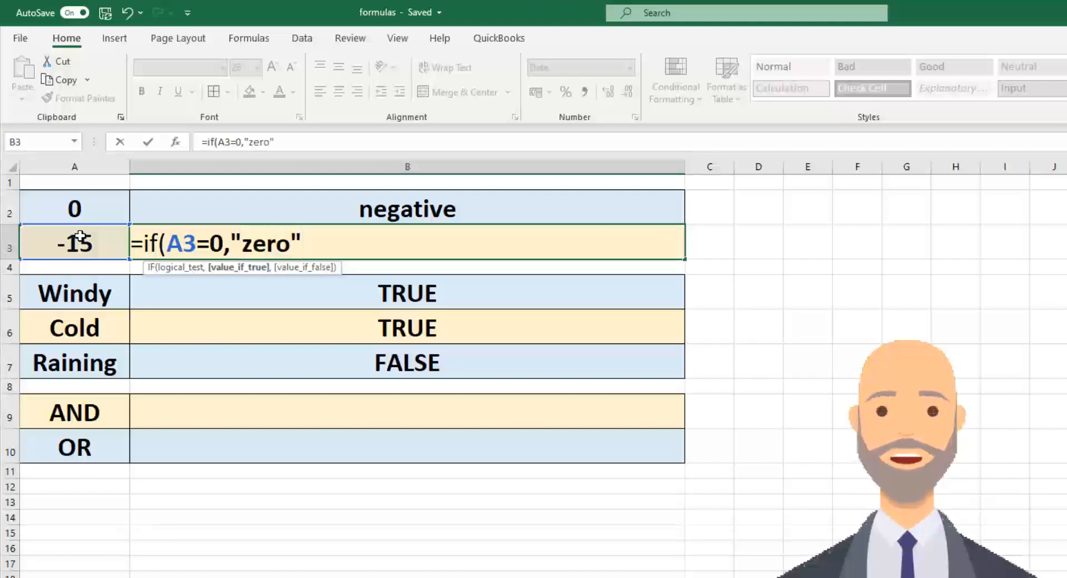
pyautogui.write(',')
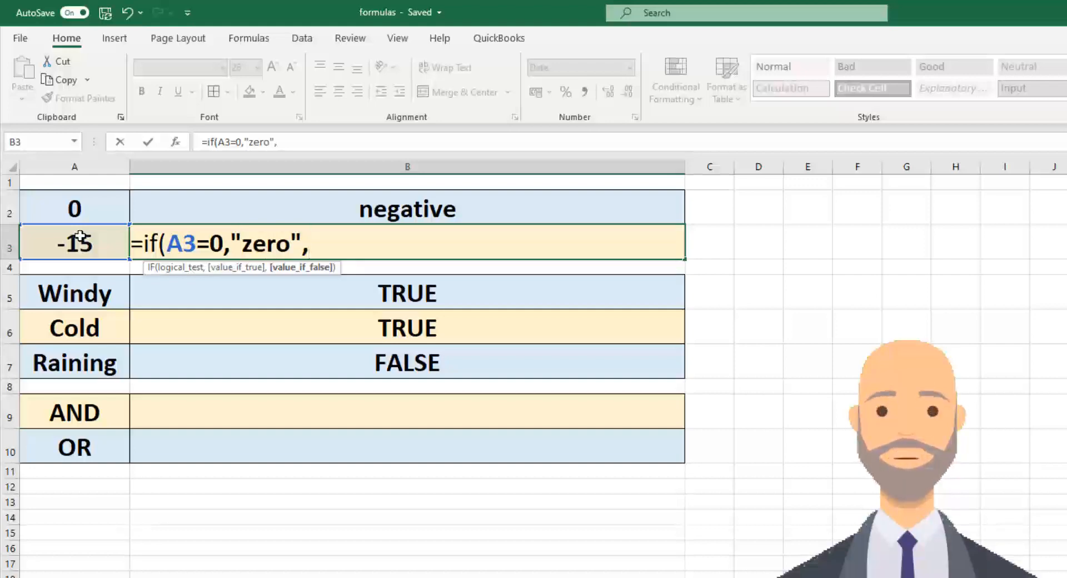
# - Complete the B3 formula with a nested IF that returns "positive" when A3>0 and "negative" otherwise, and apply it
pyautogui.write('if(')
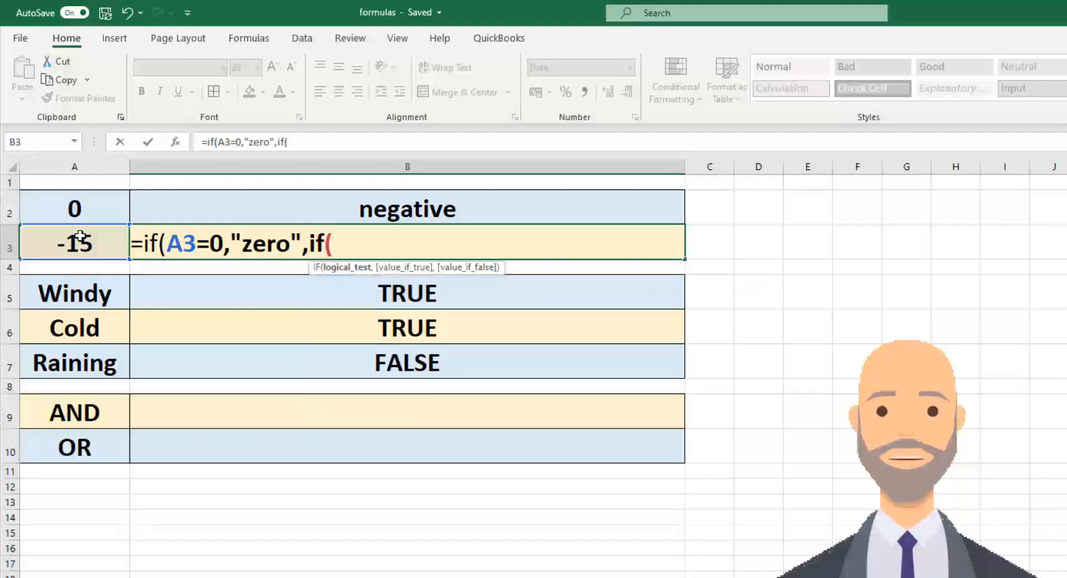
pyautogui.click(81, 237)
pyautogui.write('>')
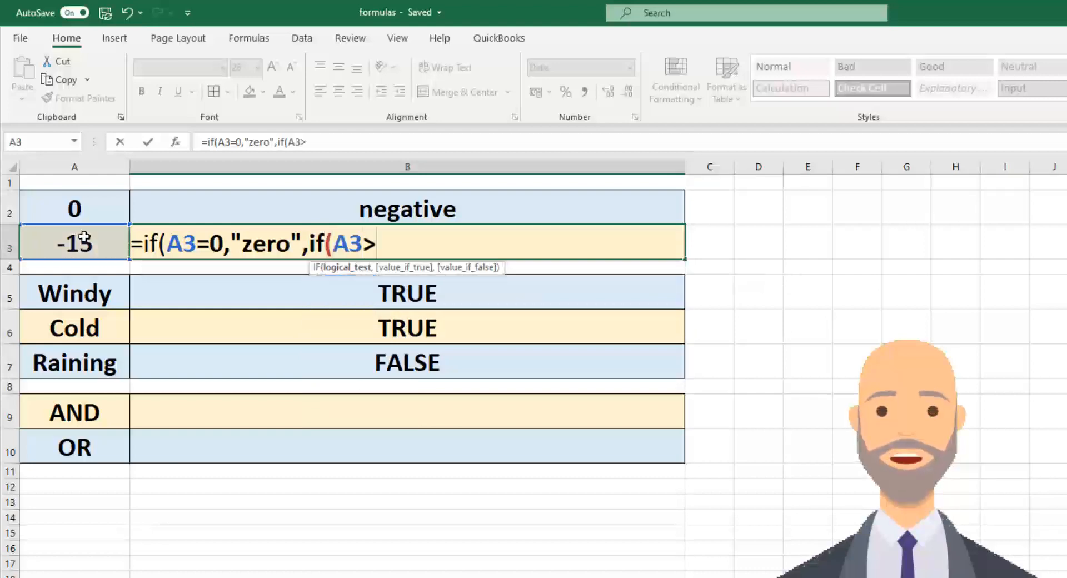
pyautogui.write('0,')
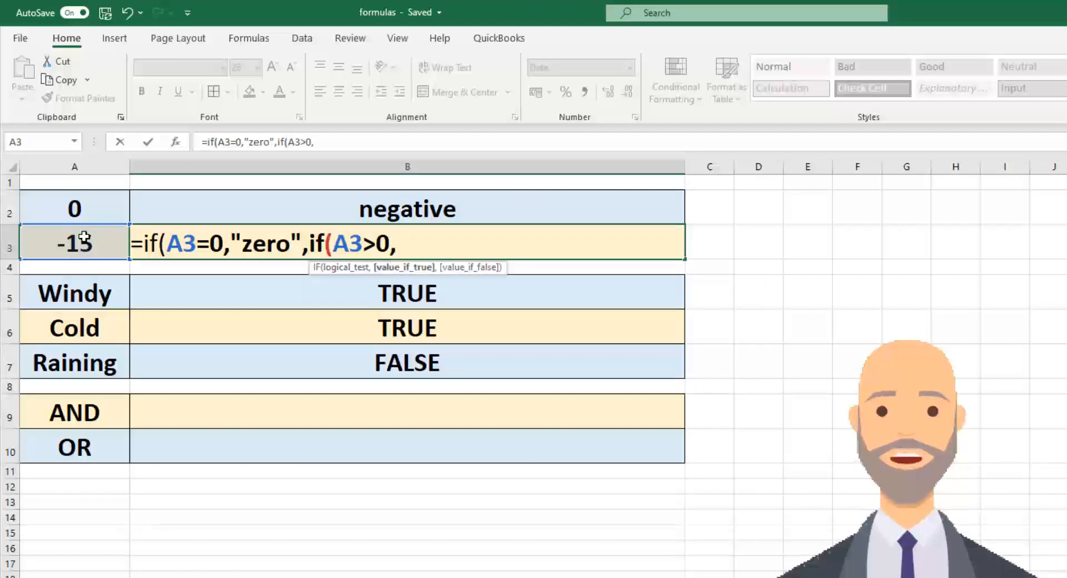
pyautogui.write('"posi')
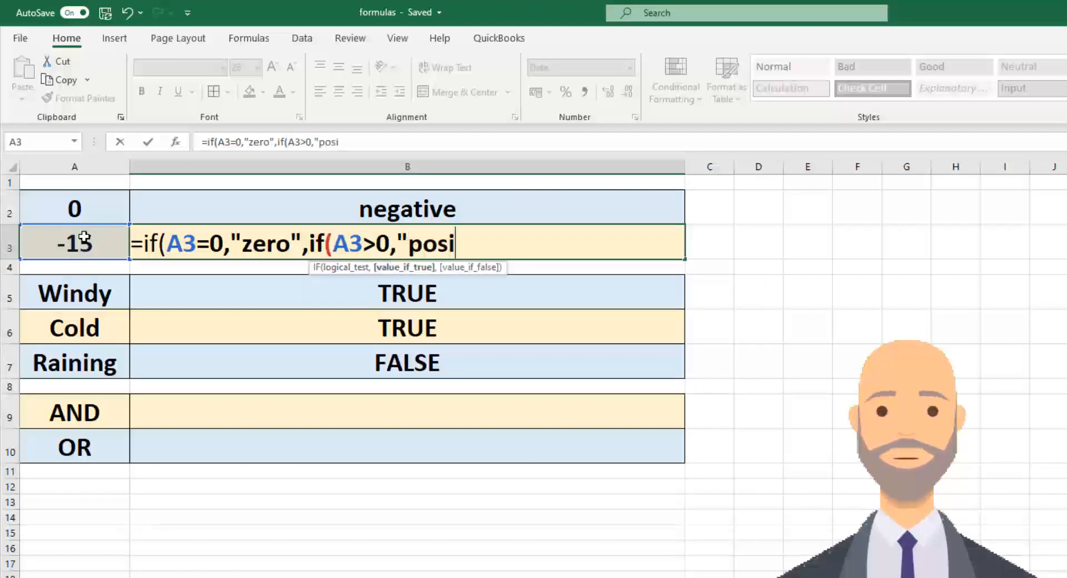
pyautogui.write('tive')
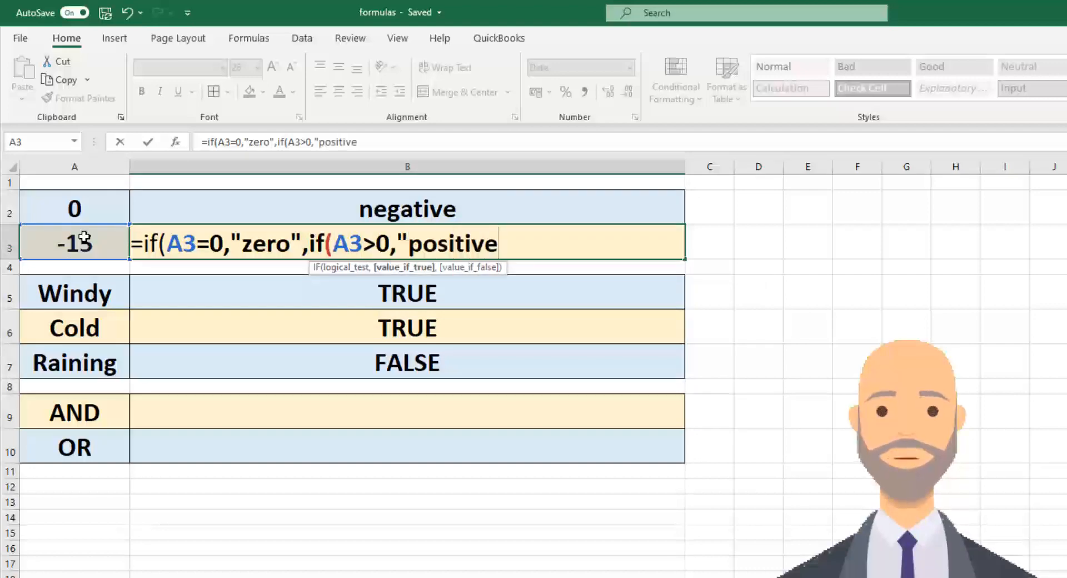
pyautogui.write('",')
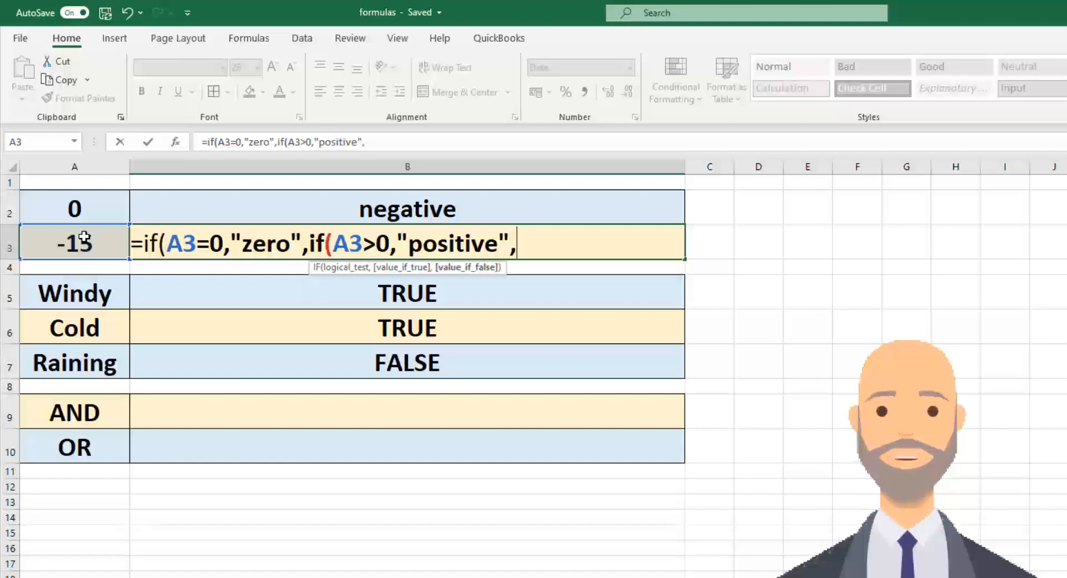
pyautogui.write('"negative"')
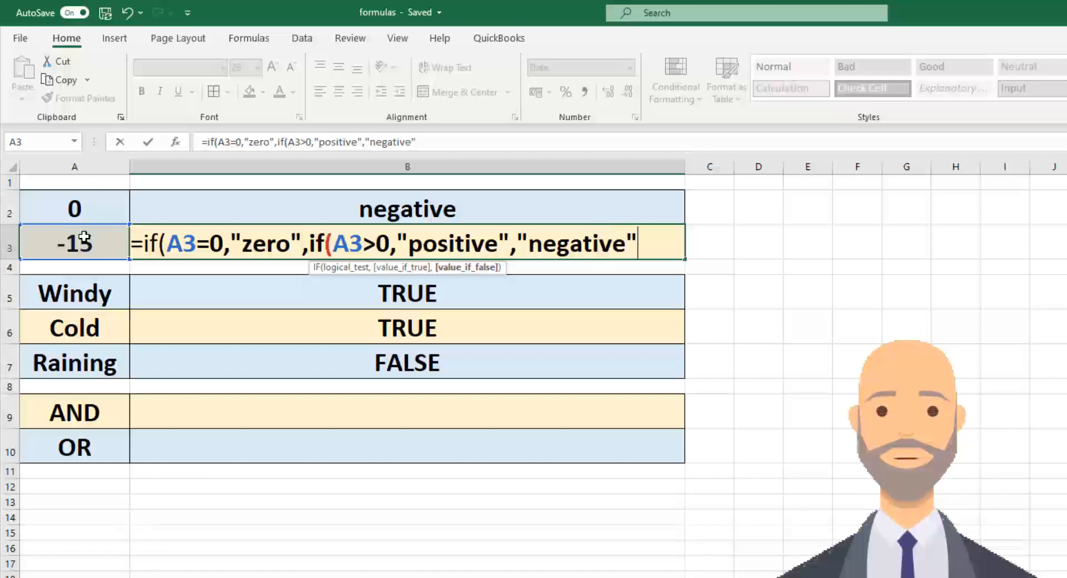
pyautogui.write('))')
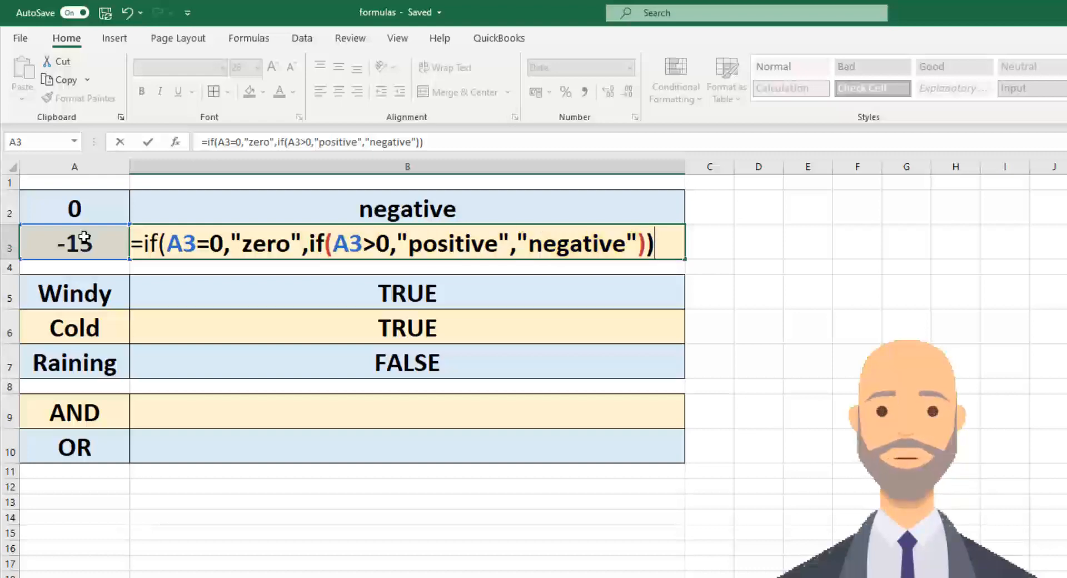
pyautogui.press('Return')
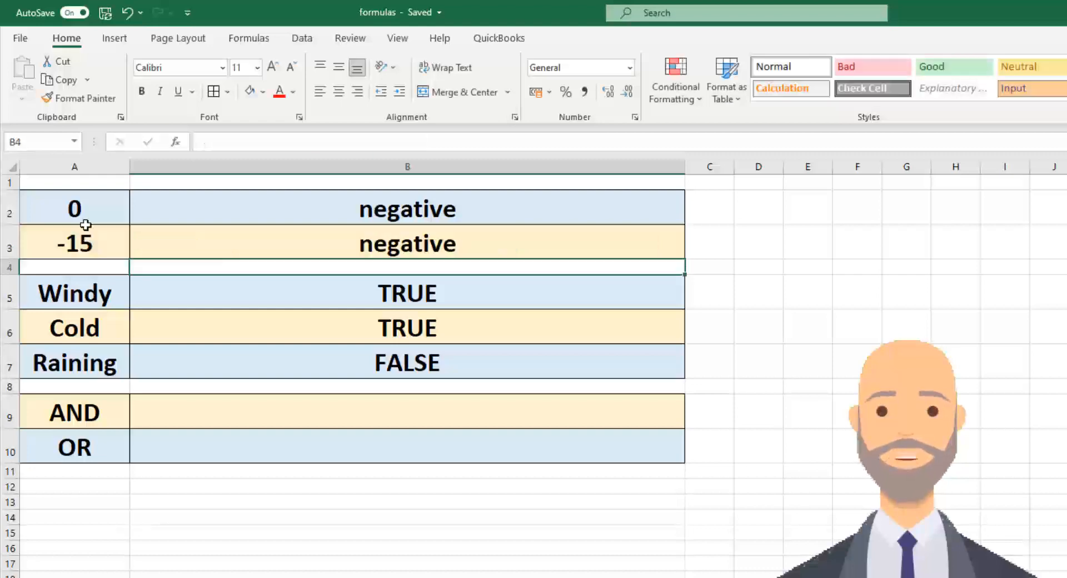
# - Test the nested IF formula by changing cell A3 first to 15 and finally to 0
pyautogui.click(116, 250)
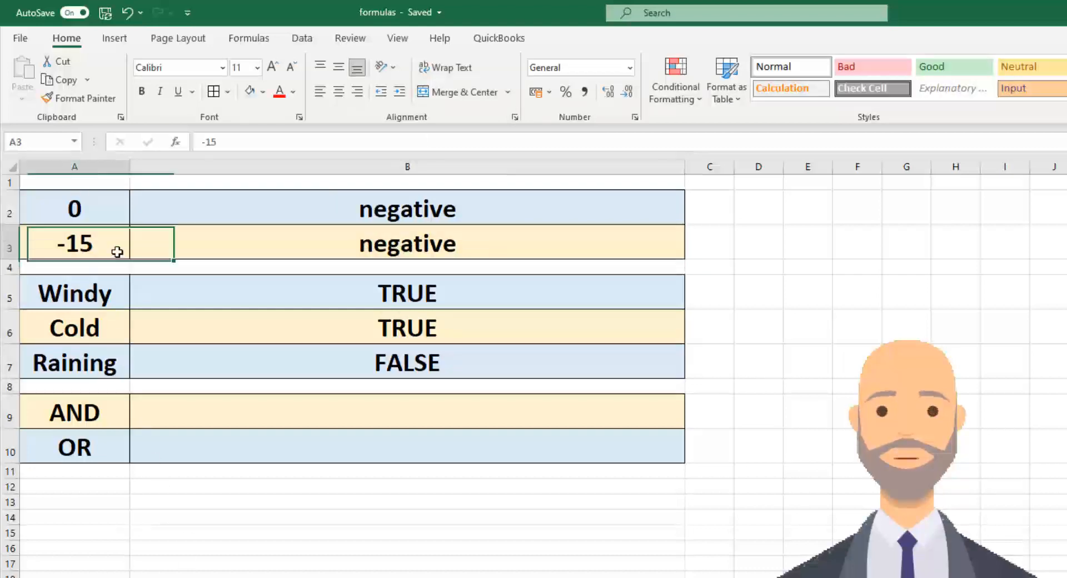
pyautogui.doubleClick(117, 252)
pyautogui.press('Home')
pyautogui.press('Delete')
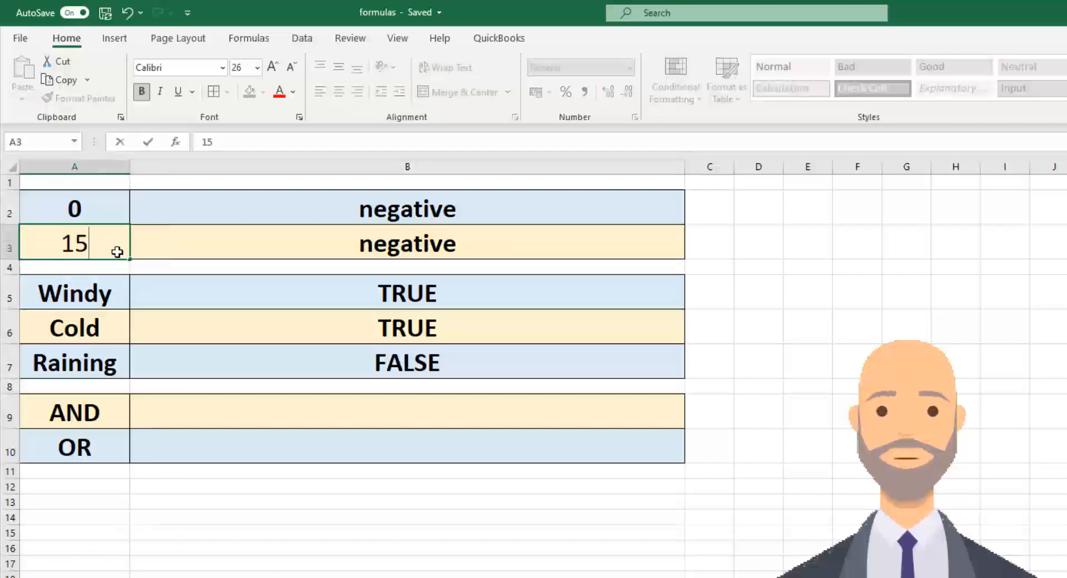
pyautogui.press('Return')
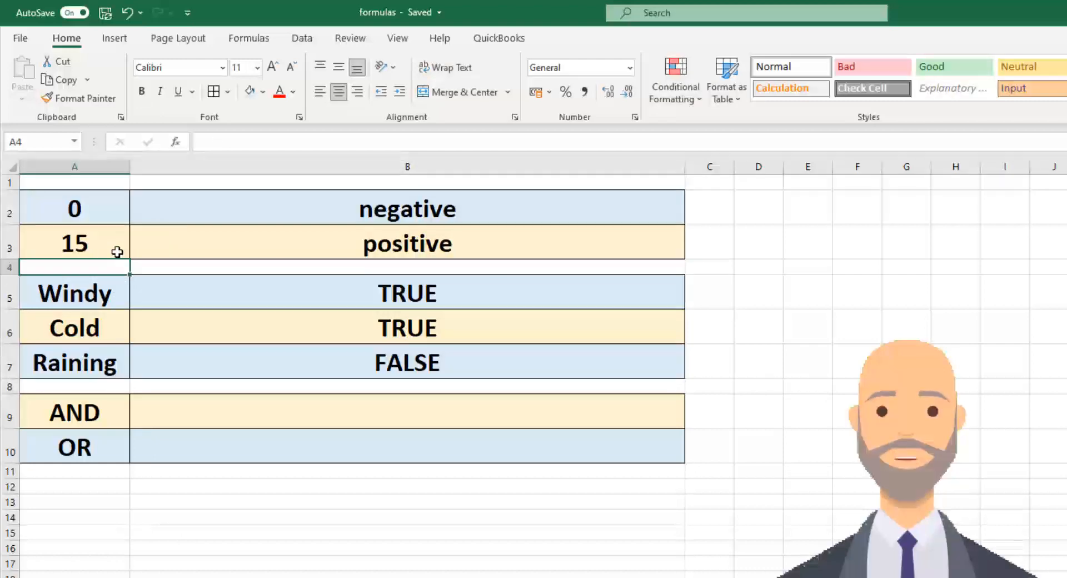
pyautogui.click(117, 251)
pyautogui.write('0')
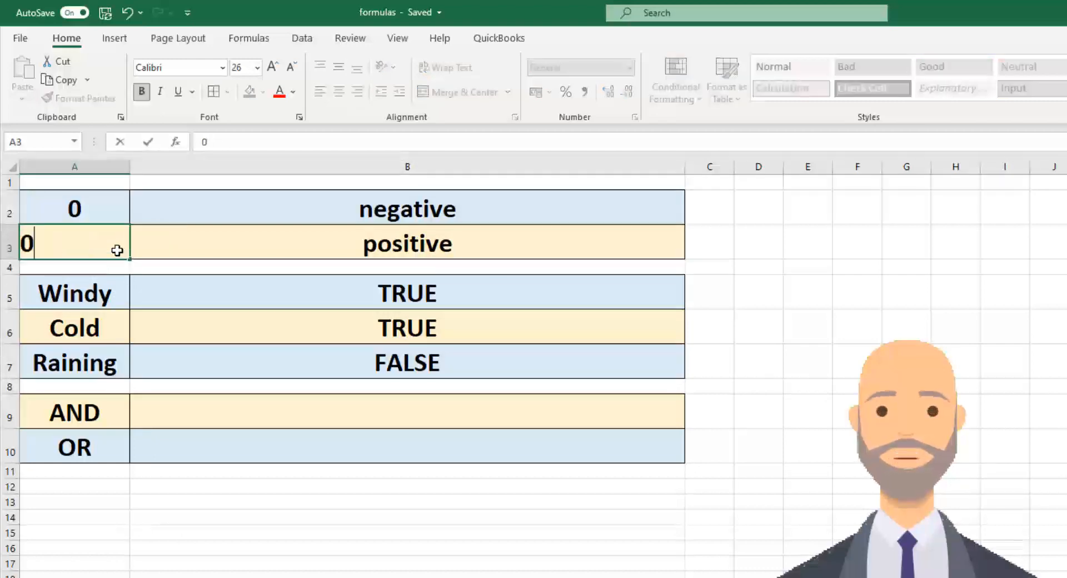
pyautogui.hotkey('ctrl', 'Return')
pyautogui.press('Return')
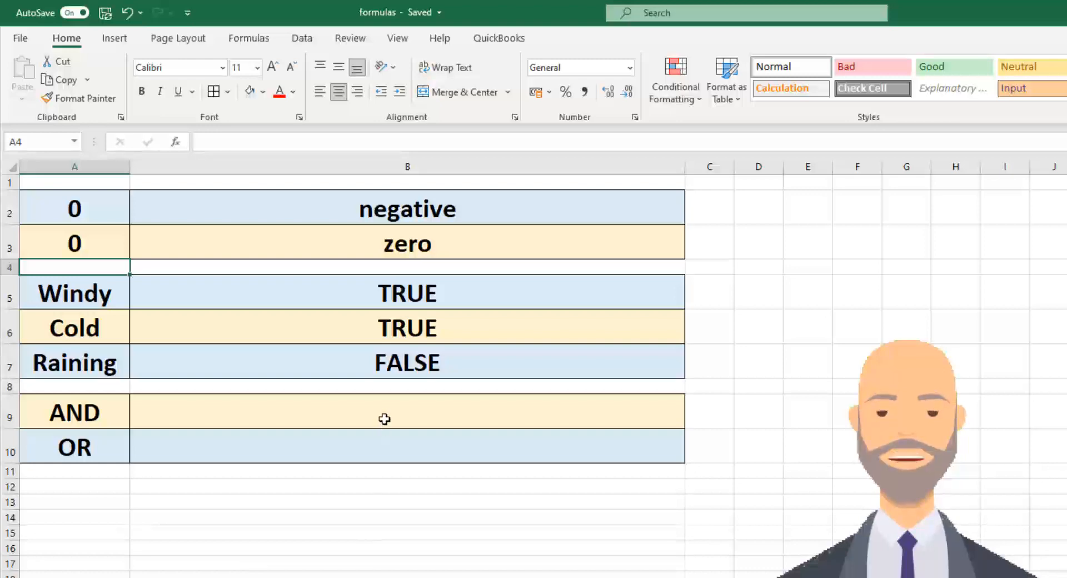
# - Enter an AND formula in cell B9 that evaluates the weather conditions in B5:B7
pyautogui.click(386, 418)
pyautogui.write('=')
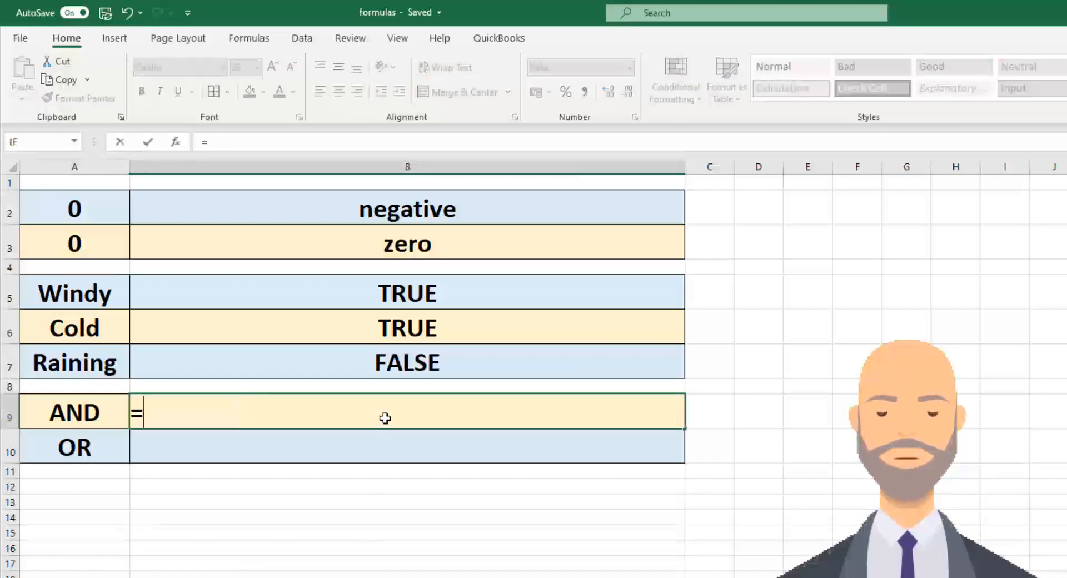
pyautogui.write('and(')
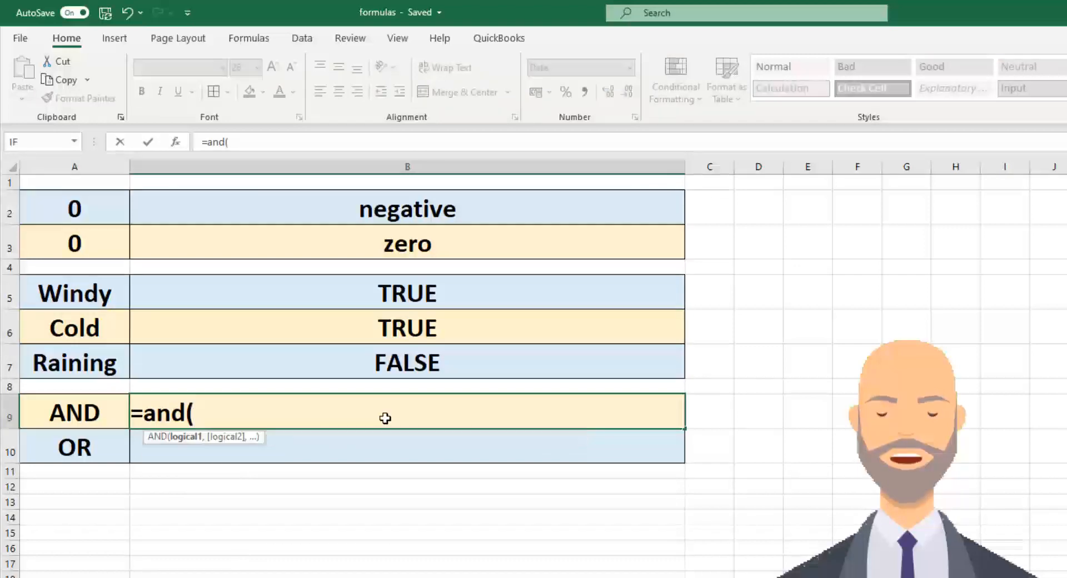
pyautogui.moveTo(400, 304); pyautogui.dragTo(410, 351)
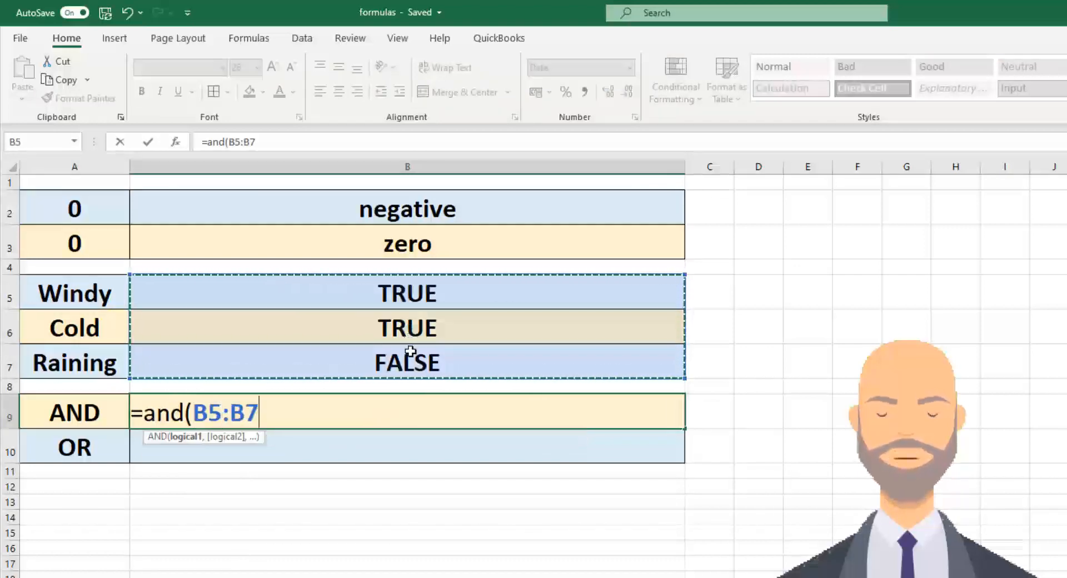
pyautogui.write(')')
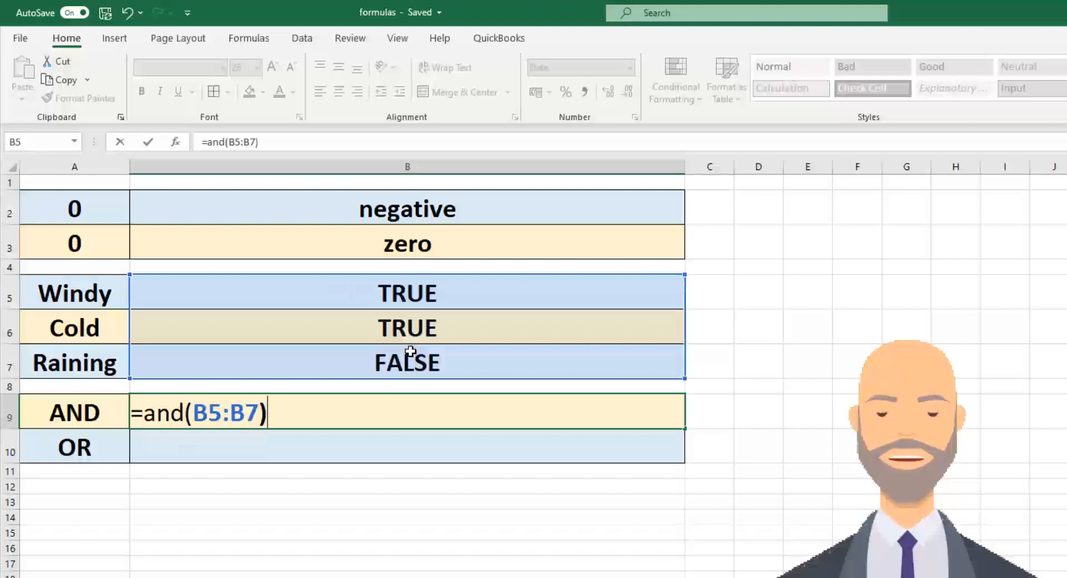
pyautogui.press('Return')
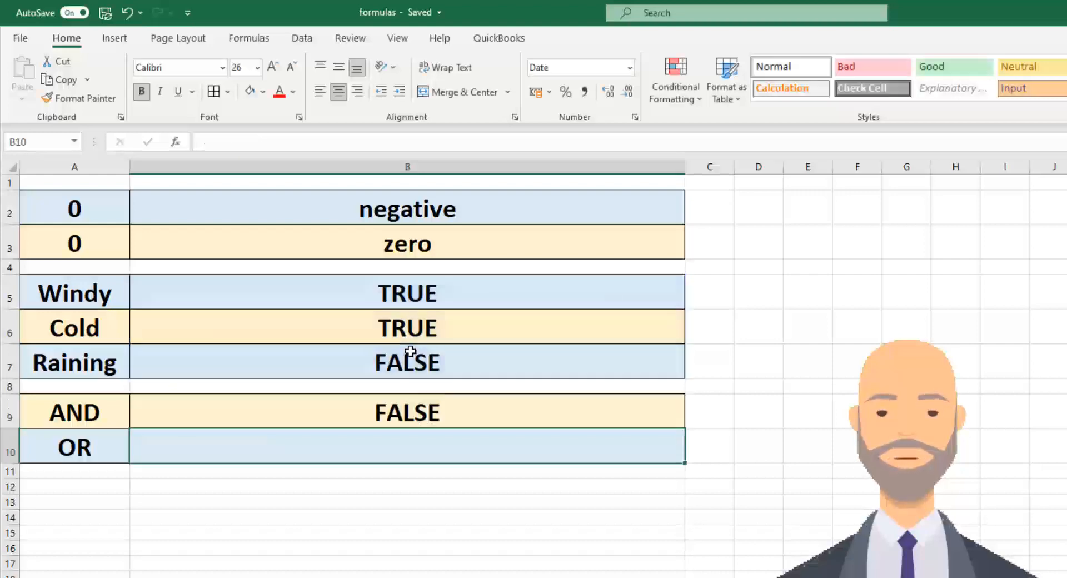
# - Test the AND formula by setting the Raining value in B7 to TRUE and back to FALSE
pyautogui.click(410, 352)
pyautogui.write('t')
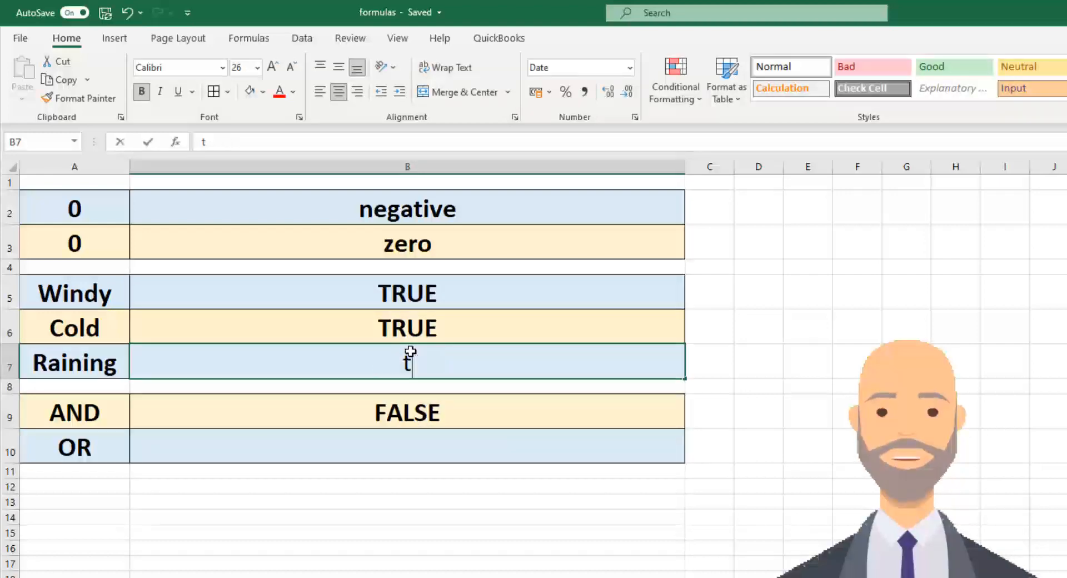
pyautogui.write('rue')
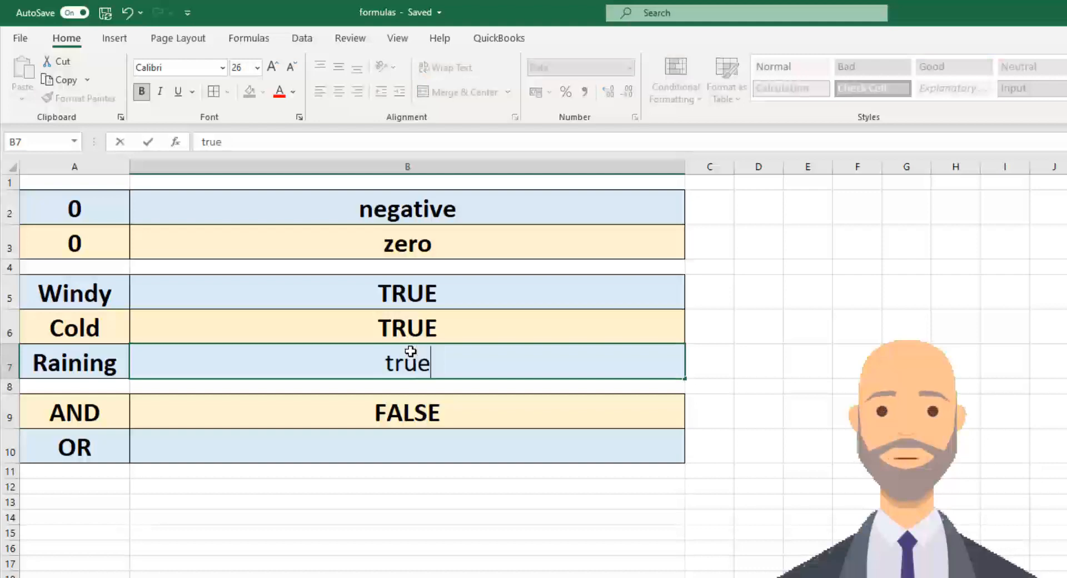
pyautogui.press('Return')
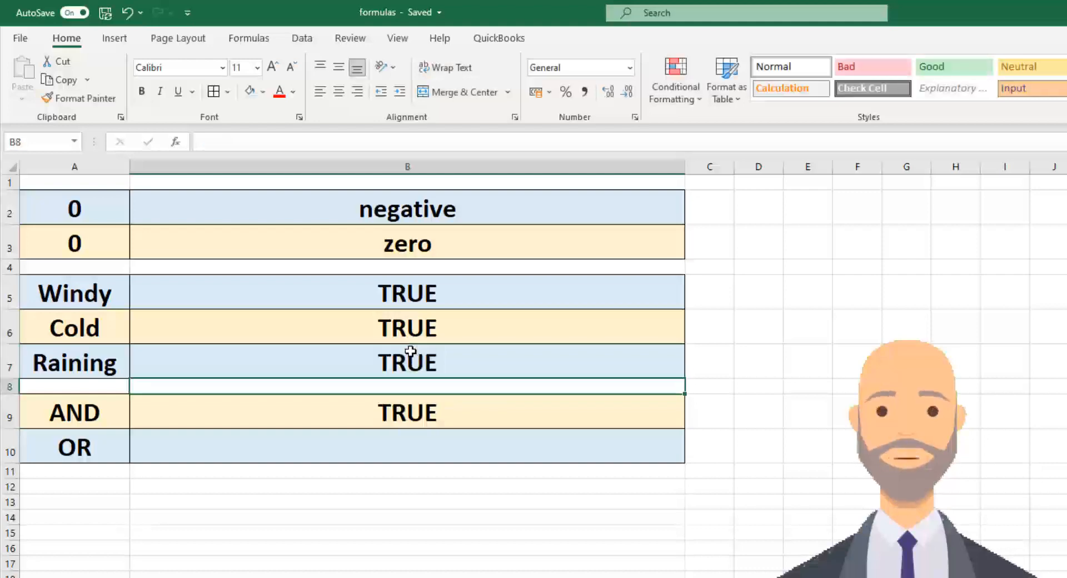
pyautogui.click(410, 351)
pyautogui.write('Fals')
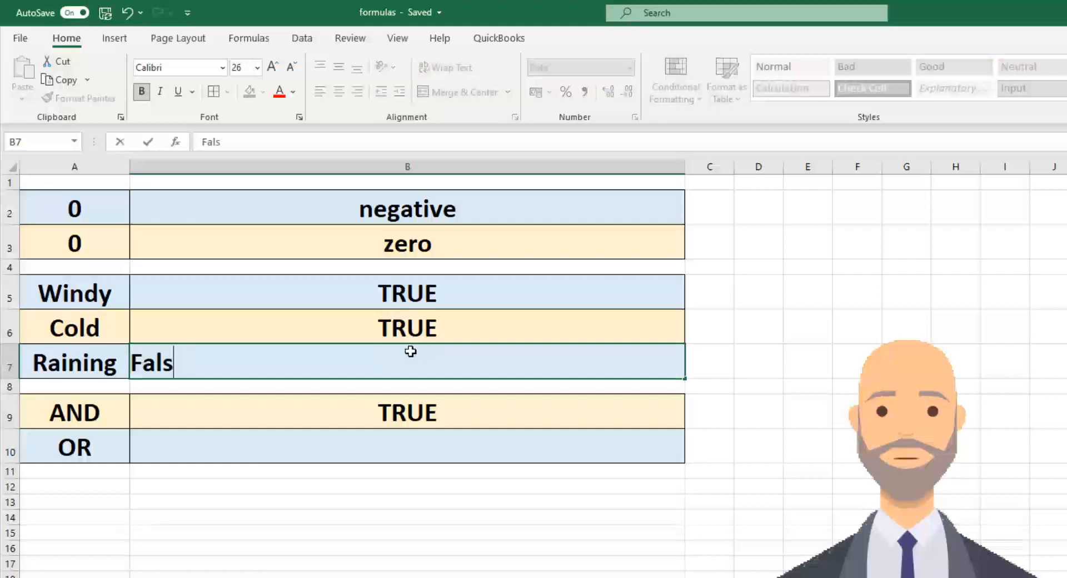
pyautogui.write('e')
pyautogui.press('Return')
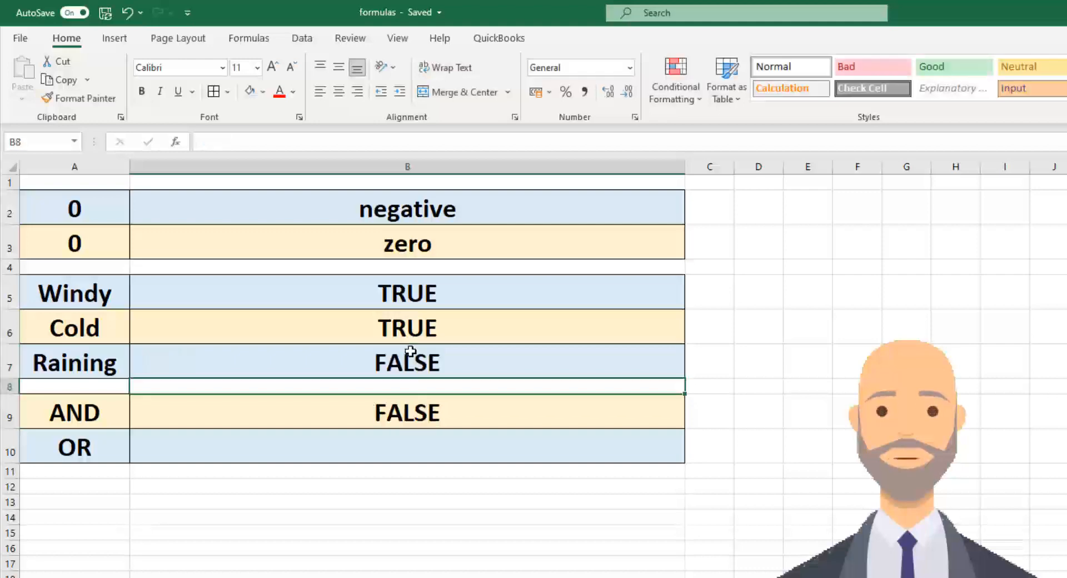
# - Enter an OR formula in cell B10 that evaluates the weather conditions in B5:B7
pyautogui.click(409, 452)
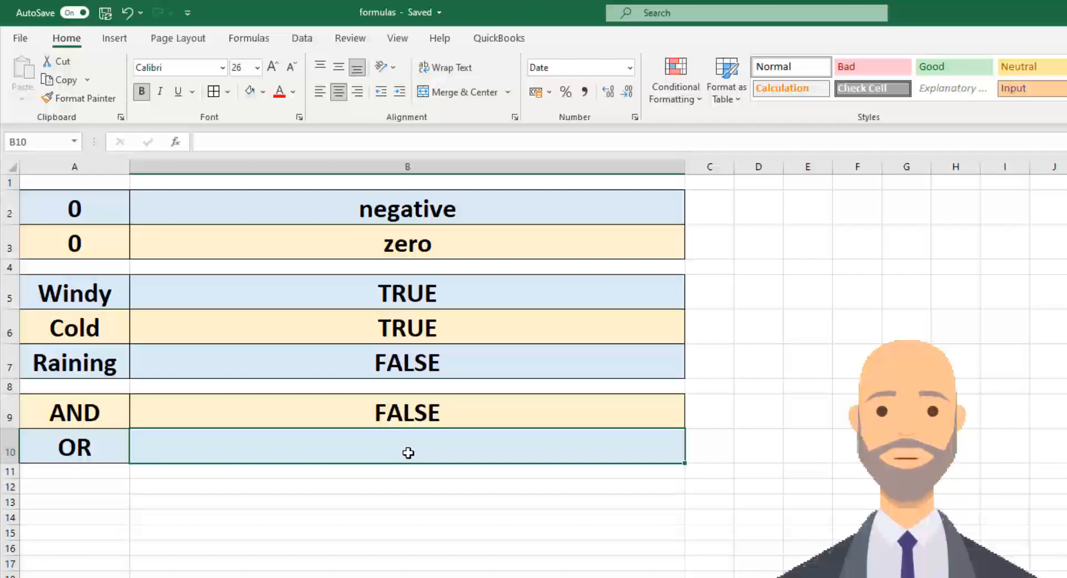
pyautogui.write('=')
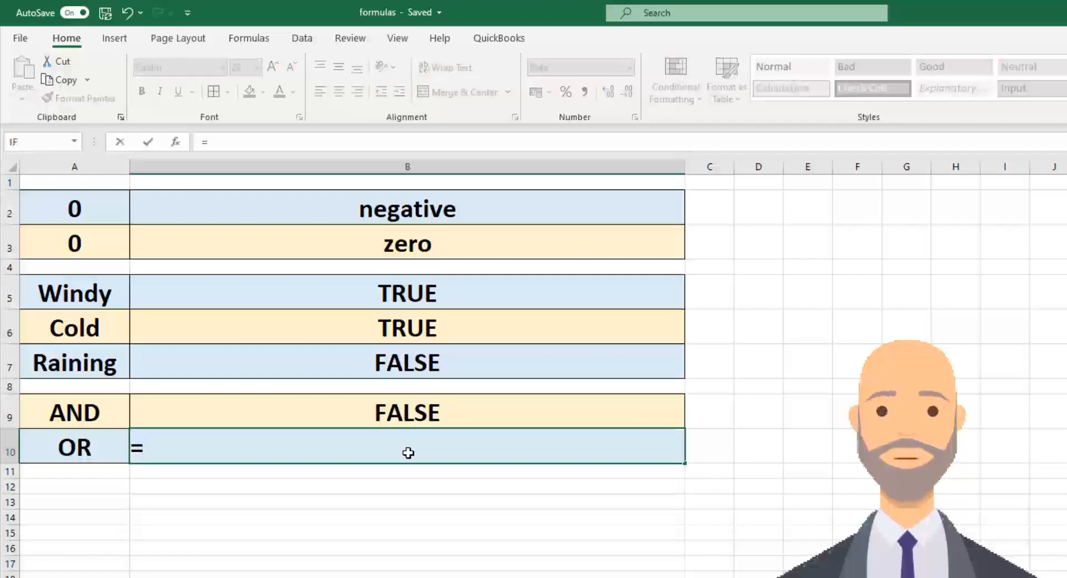
pyautogui.write('or(')
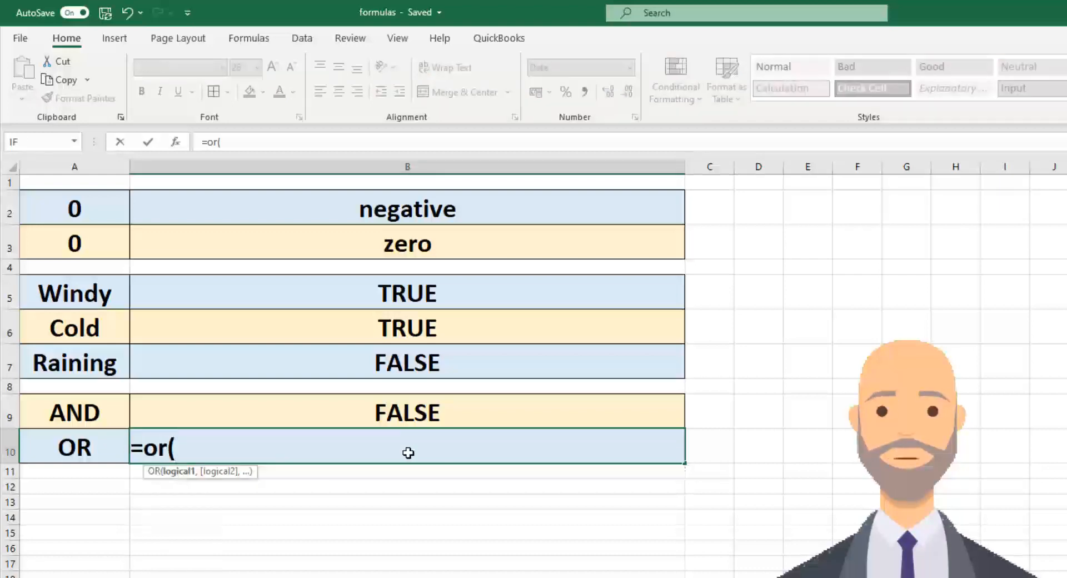
pyautogui.moveTo(417, 295); pyautogui.dragTo(421, 367)
pyautogui.write(')')
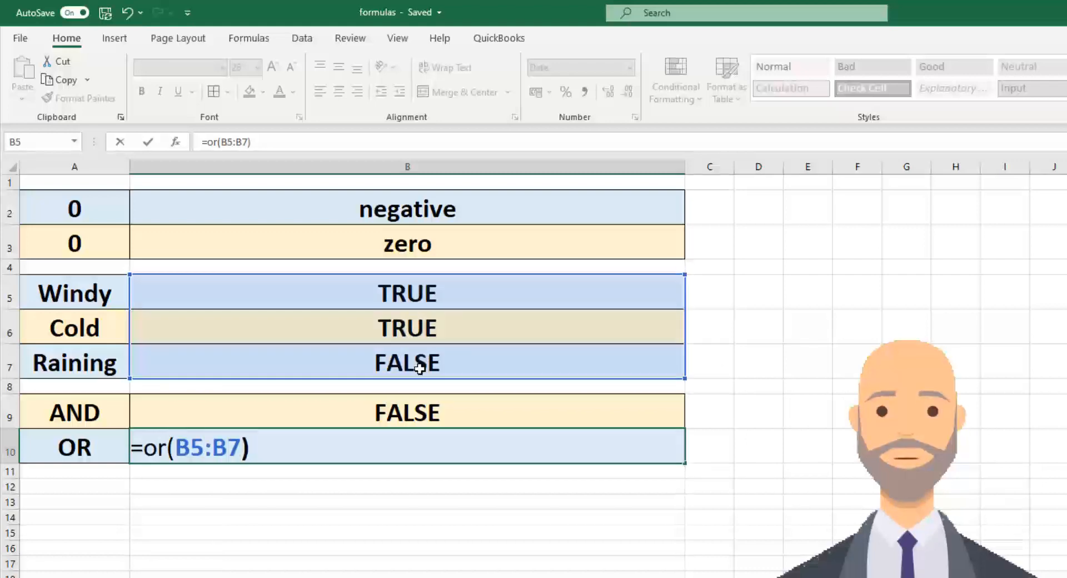
pyautogui.press('Return')
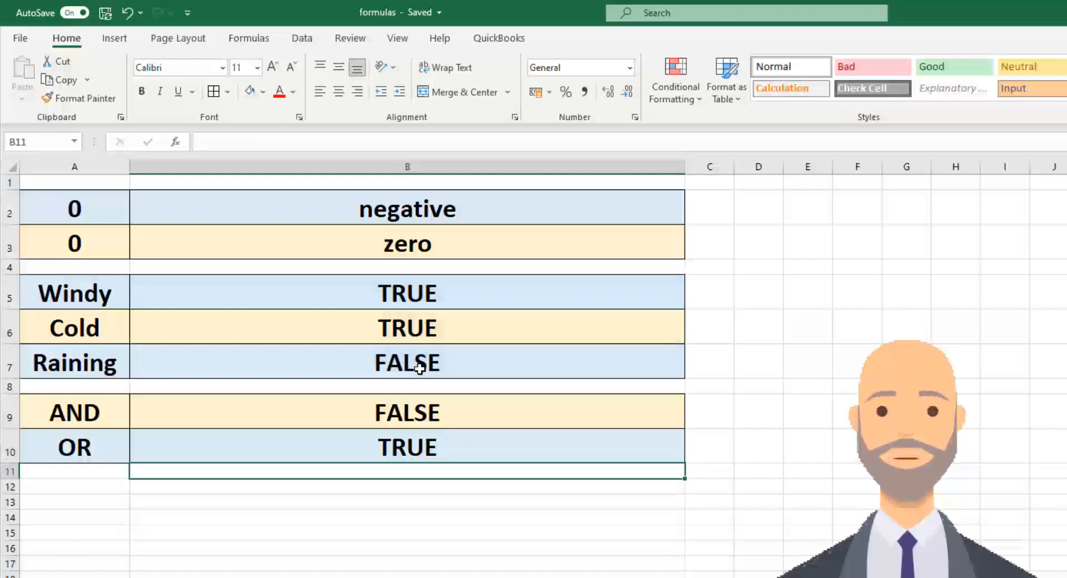